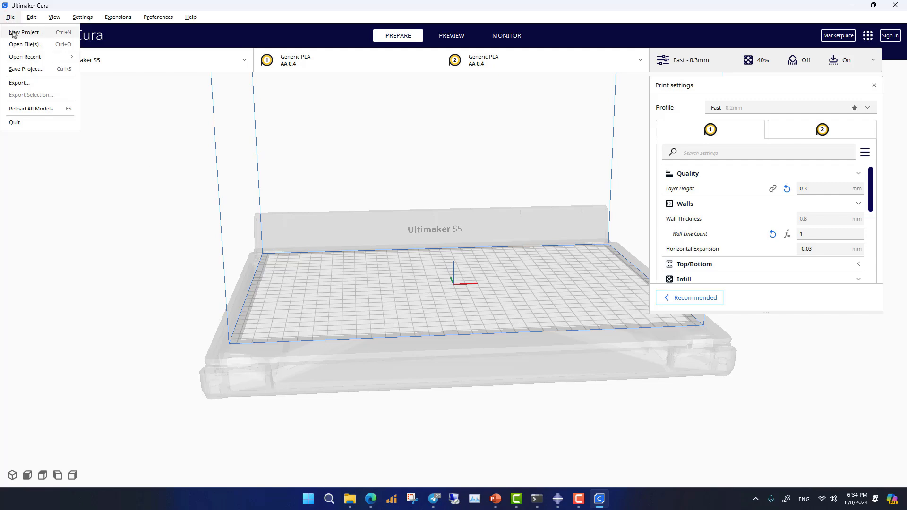
- Open the recent project UMS5_propeller4blade.3mf, updating the existing Ultimaker S5 printer settings
mouse_move(40, 60)
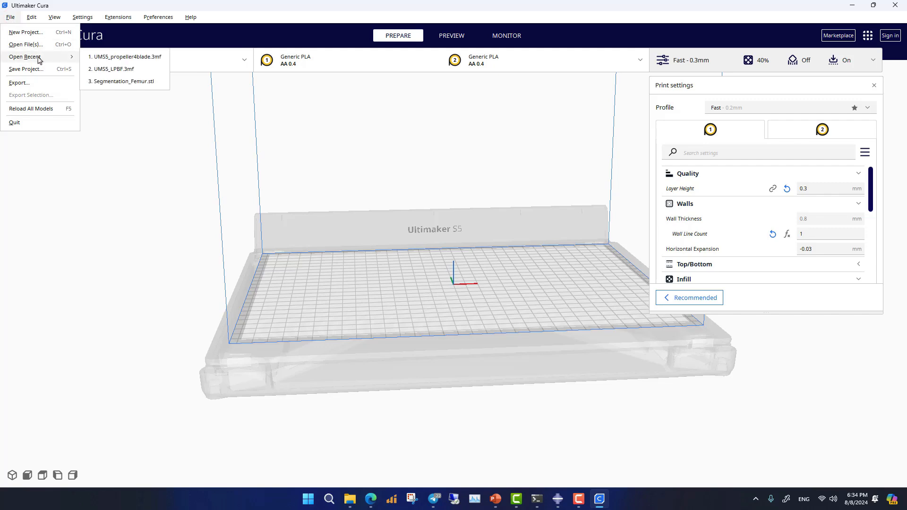
click(106, 57)
click(467, 271)
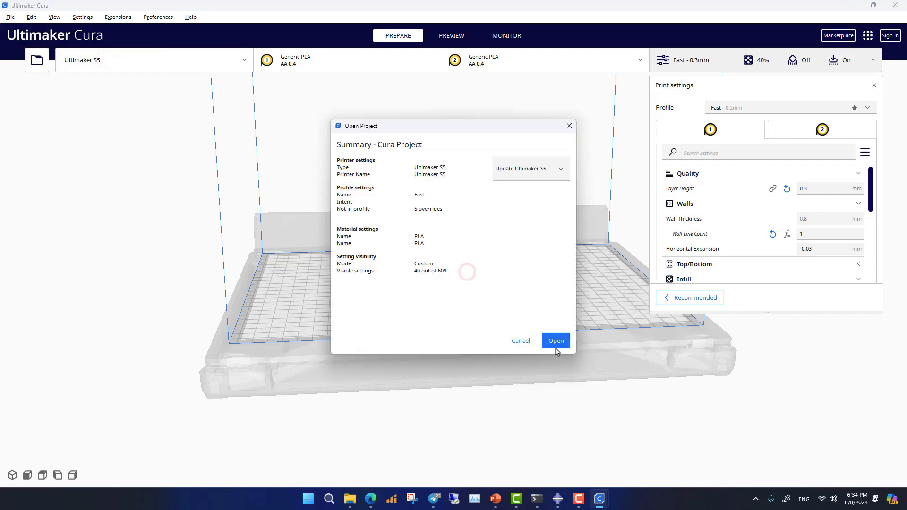
click(557, 343)
- Examine the propeller model and review its layer height, wall line count, infill density, infill pattern and print speed settings
scroll(553, 343, up, 10)
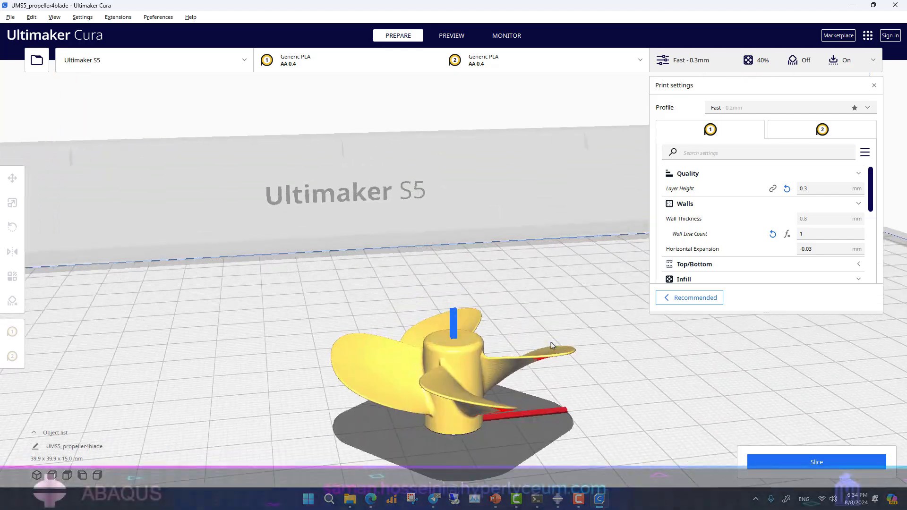
right_drag(504, 435, 531, 398)
middle_drag(531, 397, 438, 356)
scroll(438, 357, up, 4)
mouse_move(438, 357)
right_down()
mouse_move(506, 352)
mouse_move(455, 352)
right_up()
scroll(425, 344, down, 5)
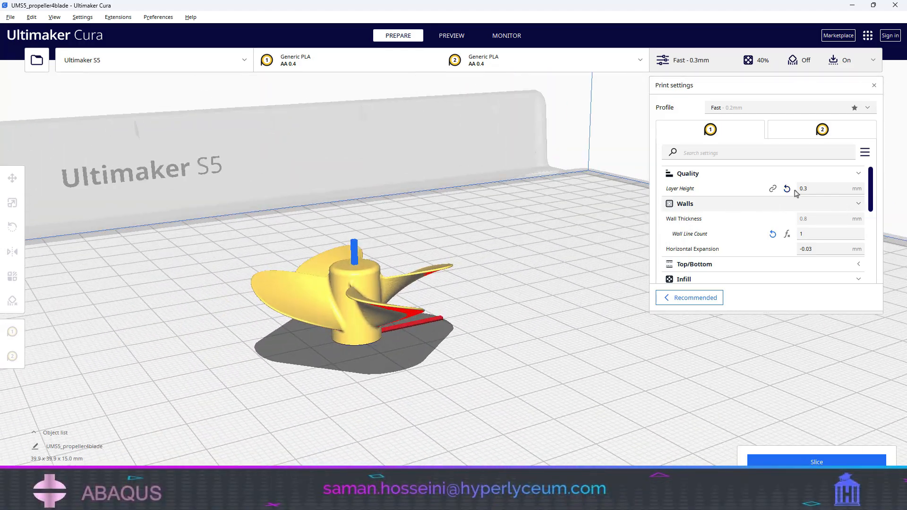
click(813, 188)
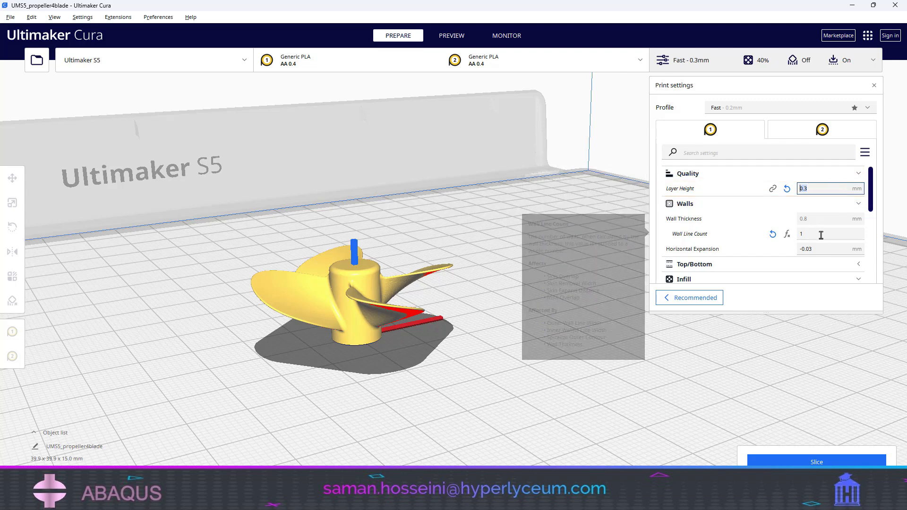
scroll(444, 313, up, 3)
scroll(441, 314, down, 4)
right_drag(441, 314, 402, 316)
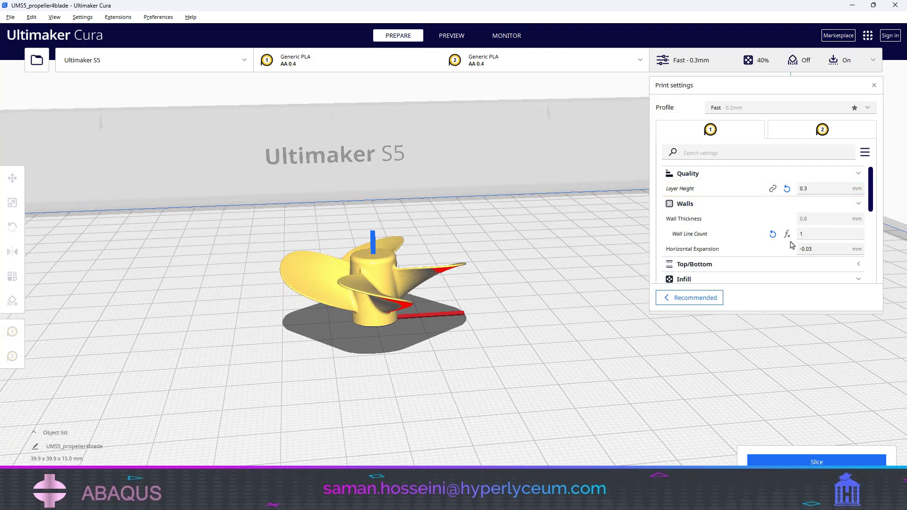
scroll(810, 237, down, 3)
scroll(809, 237, down, 1)
double_click(811, 203)
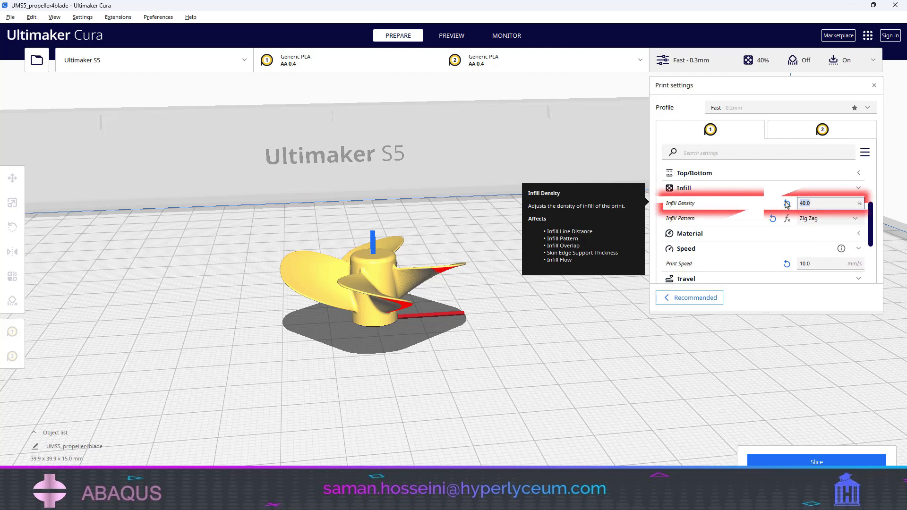
click(827, 219)
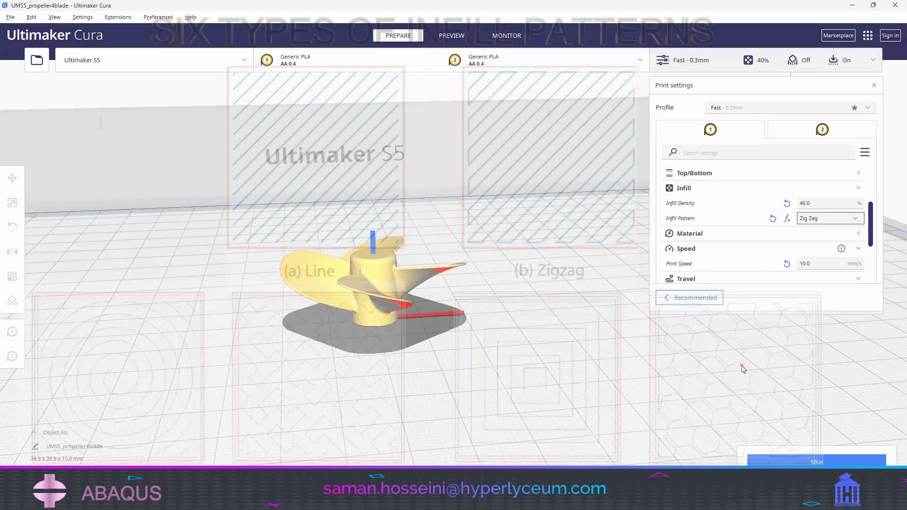
click(811, 264)
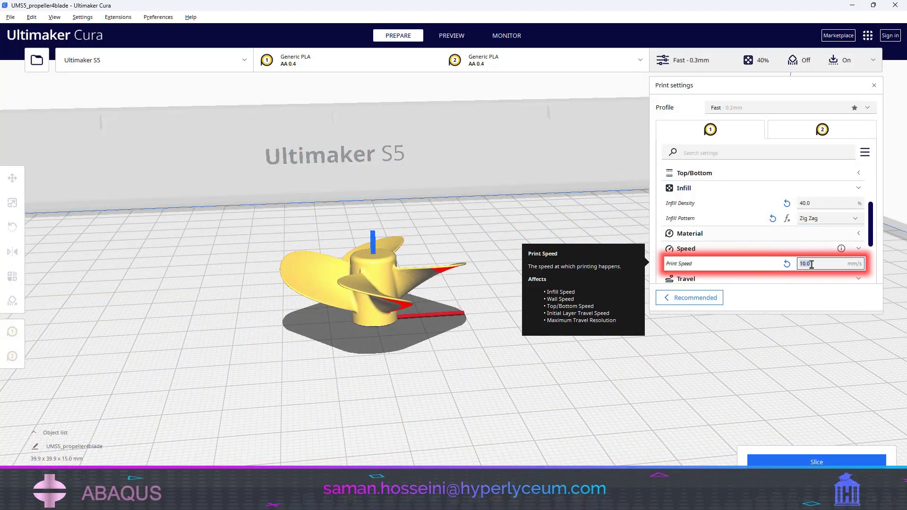
- Slice the propeller model and show its layer preview
click(819, 462)
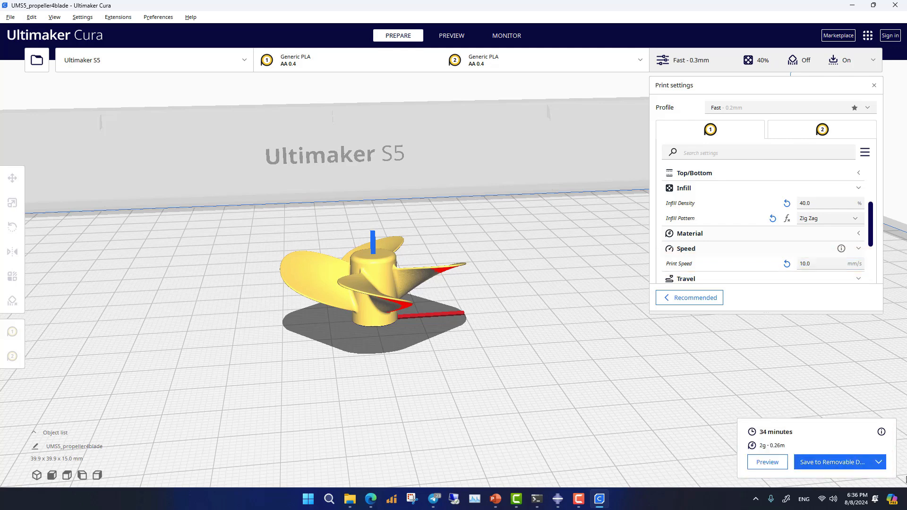
click(768, 463)
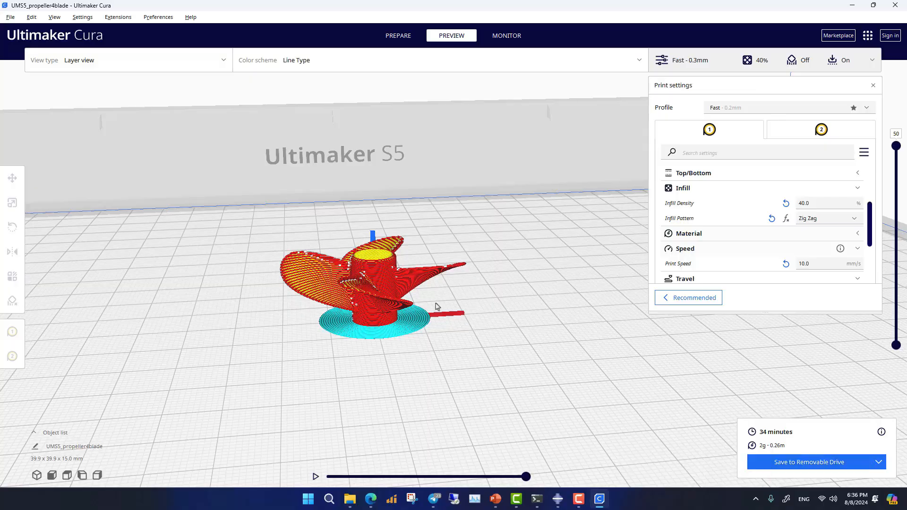
- Inspect the sliced propeller's hub, blades and brim from several angles in the layer preview
scroll(435, 307, up, 5)
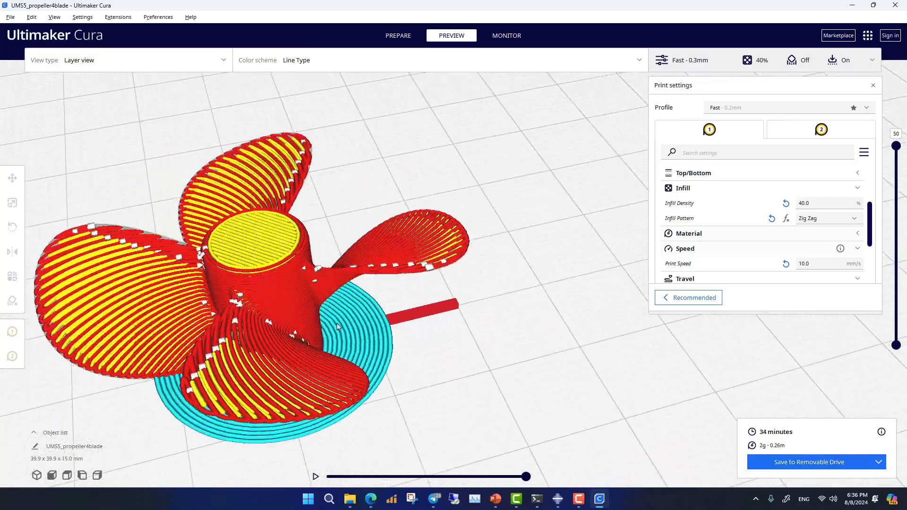
right_drag(337, 327, 428, 341)
scroll(599, 336, down, 2)
scroll(614, 332, up, 3)
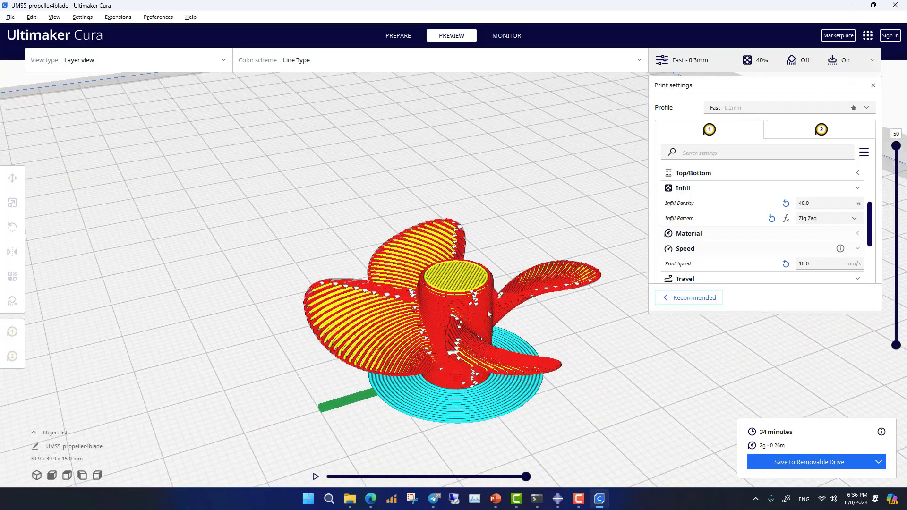
middle_drag(630, 327, 476, 324)
scroll(472, 325, down, 3)
scroll(468, 330, up, 2)
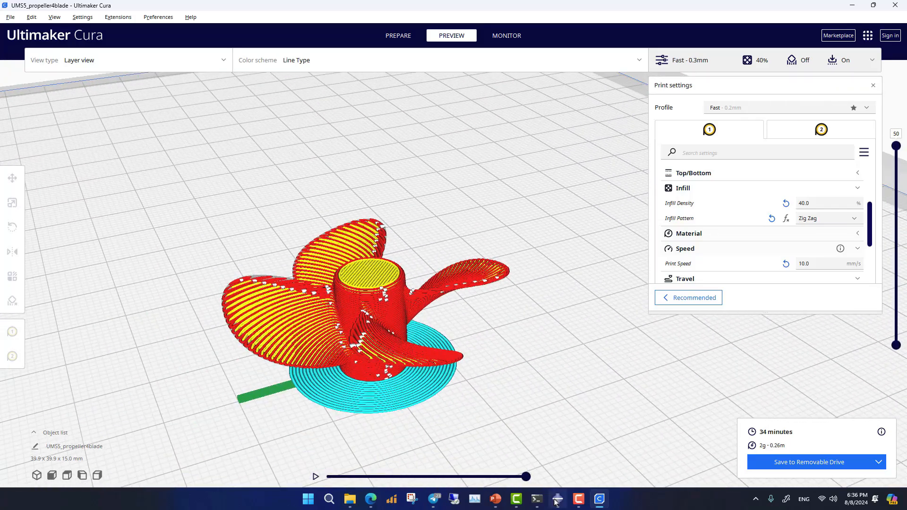
right_drag(444, 401, 404, 355)
scroll(397, 370, down, 2)
click(361, 288)
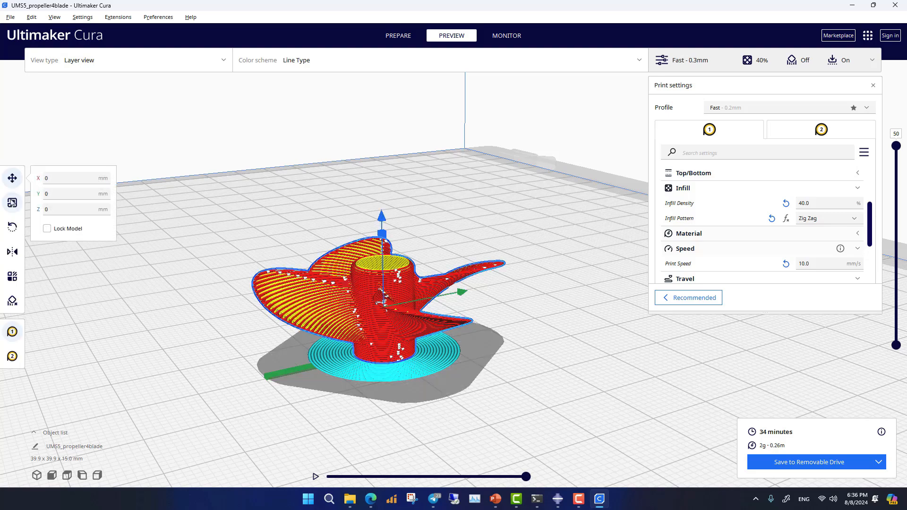
- Switch to Abaqus/CAE and display the mech model's propeller assembly to examine its orientation
click(558, 498)
click(186, 88)
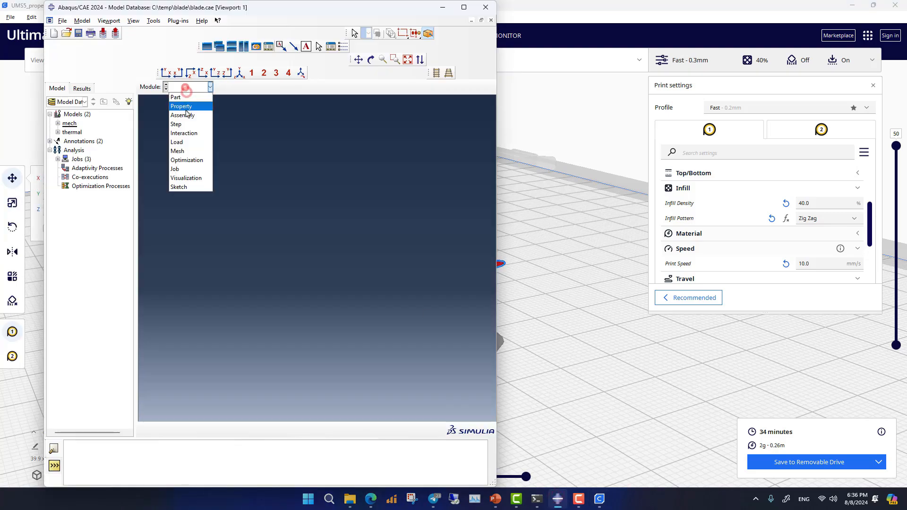
click(186, 114)
right_click(355, 214)
mouse_move(326, 304)
ctrl+alt+mouse_down()
mouse_move(345, 203)
mouse_move(348, 359)
mouse_move(366, 284)
mouse_move(393, 291)
mouse_move(378, 256)
mouse_move(385, 279)
mouse_move(311, 307)
mouse_move(322, 287)
ctrl+alt+mouse_up()
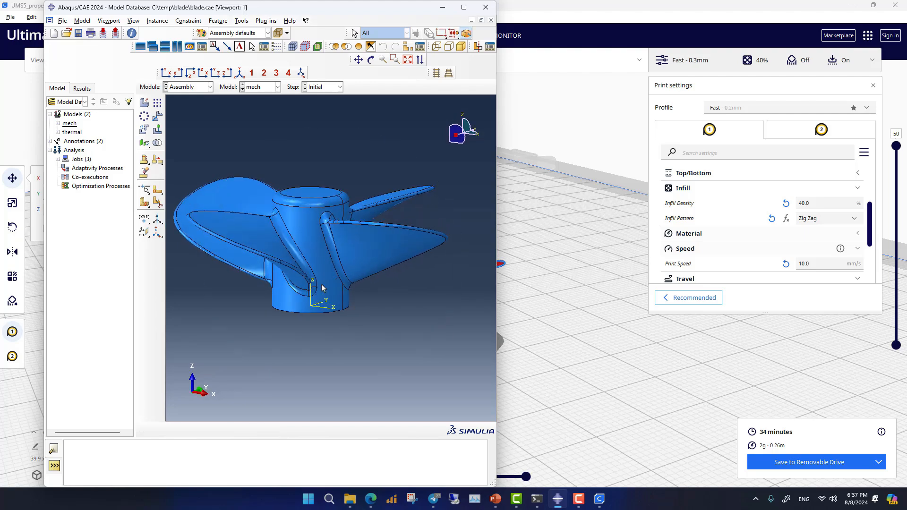
- Return to Ultimaker Cura and limit the propeller's layer preview to layer 3
click(621, 382)
right_drag(621, 382, 373, 361)
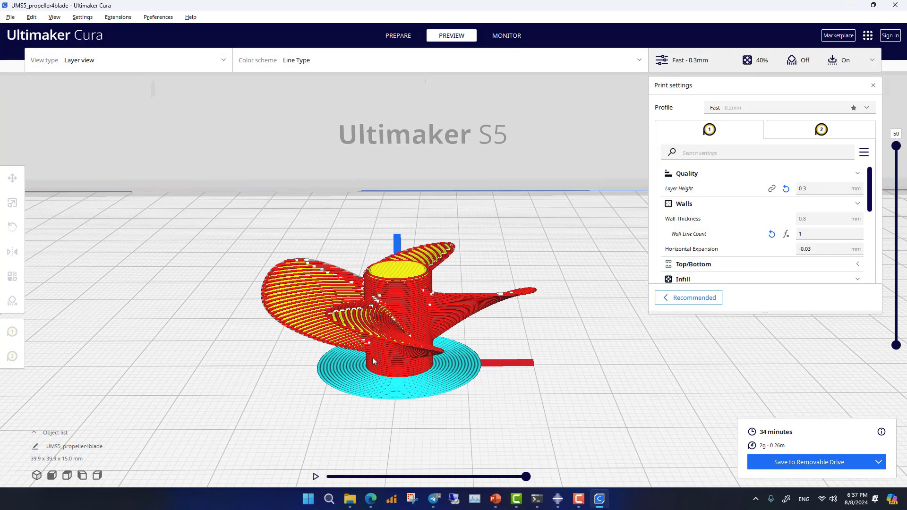
right_drag(446, 356, 418, 357)
drag(525, 477, 325, 477)
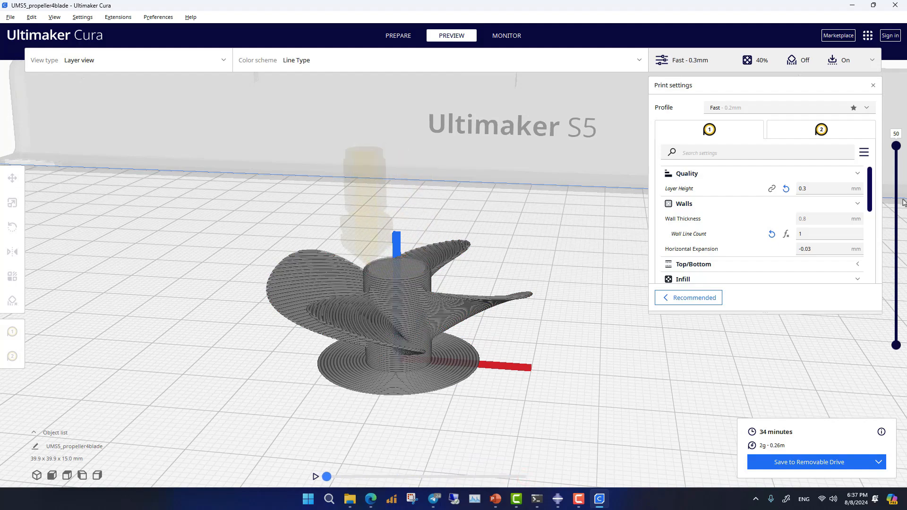
drag(894, 147, 903, 351)
drag(891, 317, 892, 322)
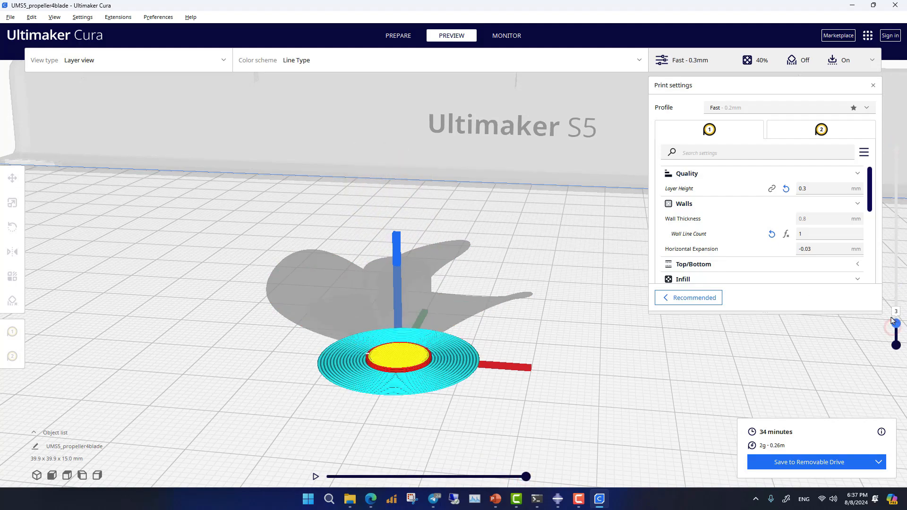
- Play the toolpath simulation from the lowest layers and again from a higher layer to examine the infill path
click(313, 480)
scroll(453, 372, down, 2)
right_drag(427, 333, 419, 368)
scroll(420, 368, up, 4)
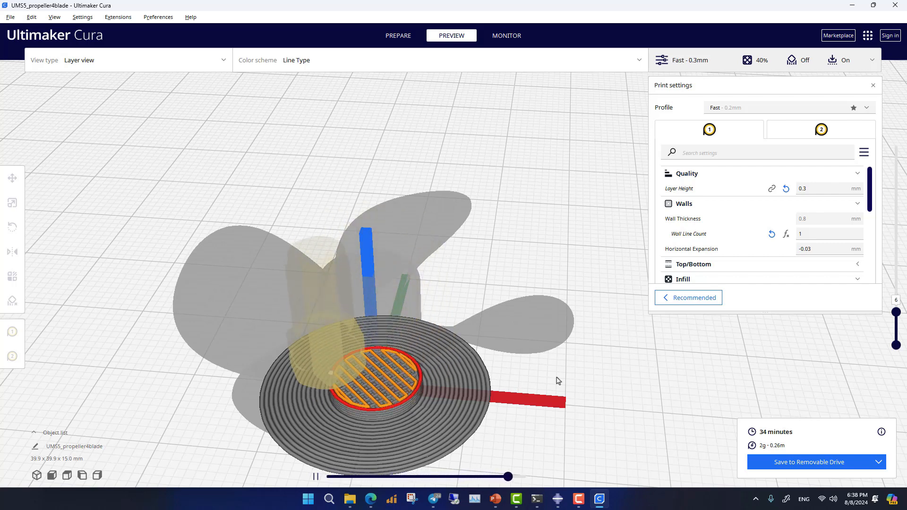
drag(896, 311, 896, 249)
click(317, 478)
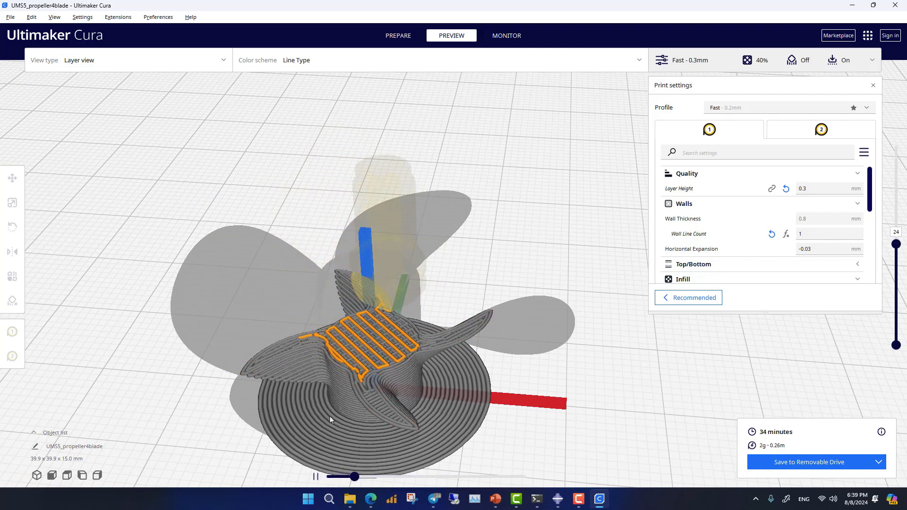
- Start exporting the sliced propeller and choose the C:\temp\blade folder as its destination
click(9, 17)
click(45, 81)
scroll(52, 142, down, 5)
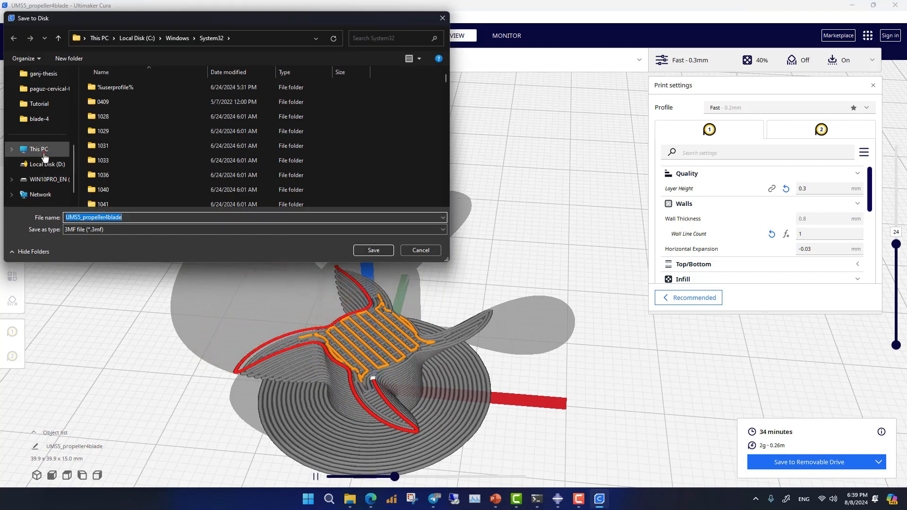
click(38, 149)
double_click(132, 102)
scroll(121, 178, down, 3)
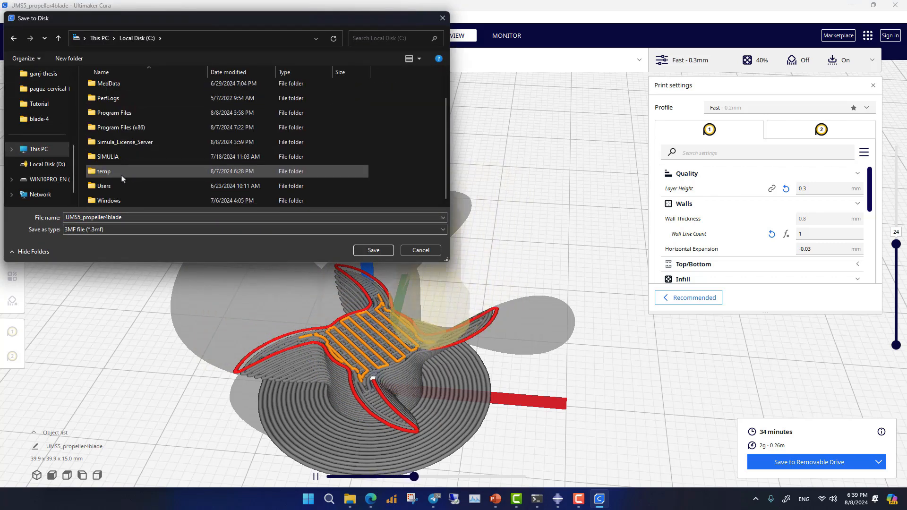
double_click(121, 178)
scroll(122, 176, down, 1)
scroll(137, 133, up, 1)
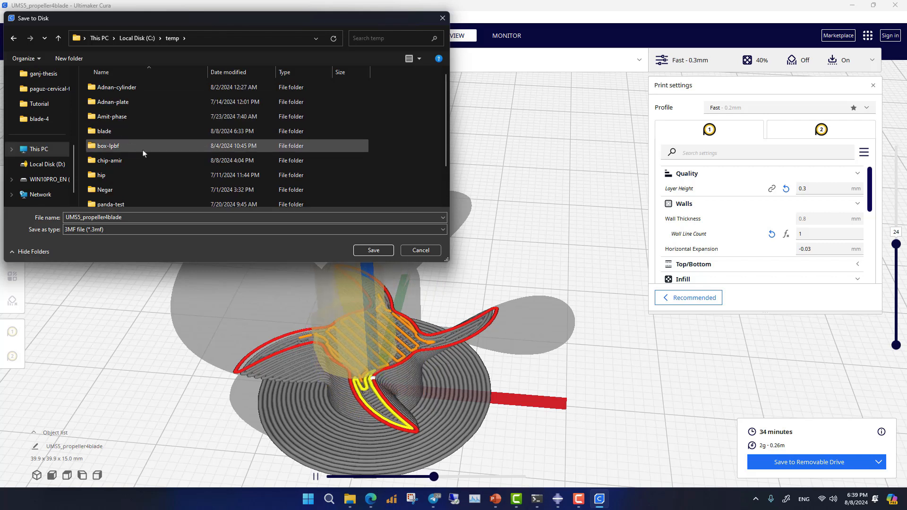
double_click(140, 130)
- Save the export as a G-code file named UMS5_propeller4blade
click(106, 230)
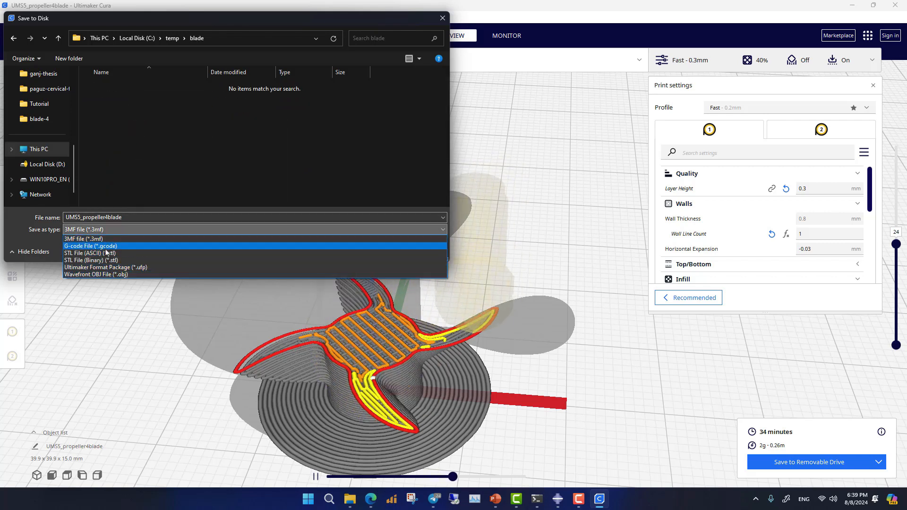
click(106, 246)
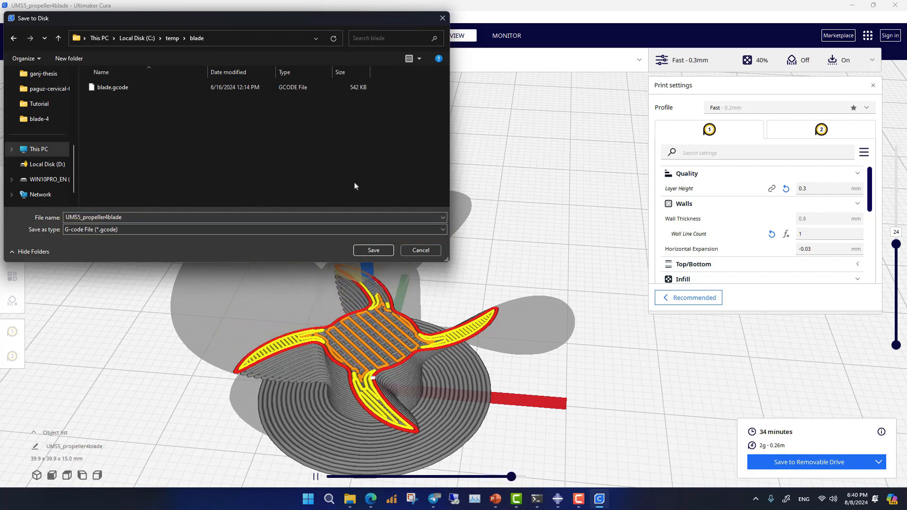
click(125, 218)
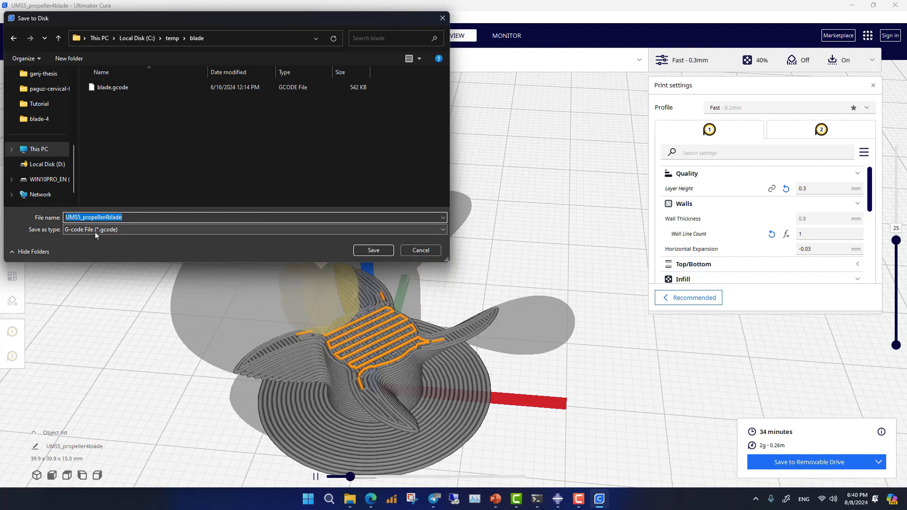
click(374, 251)
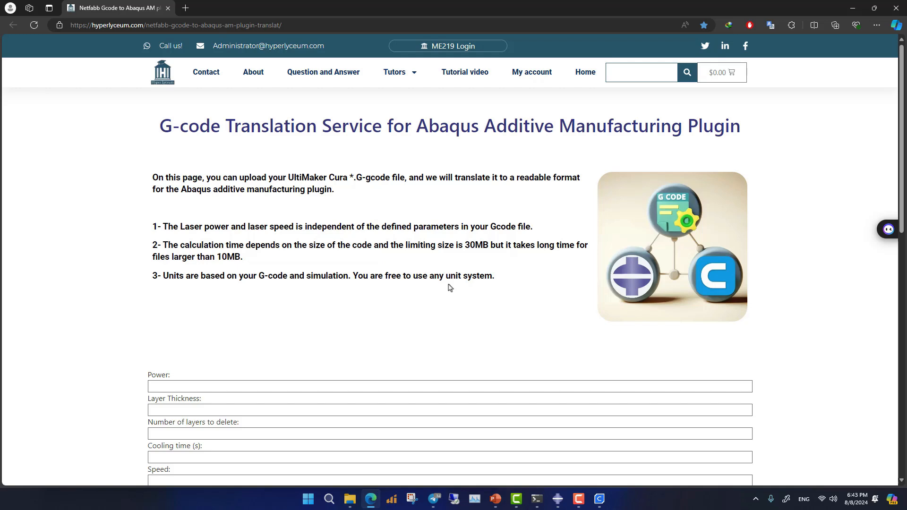
- Attach UMS5_propeller4blade.gcode from the C:\temp\blade folder to the G-code translation form
scroll(450, 287, down, 4)
scroll(533, 305, up, 3)
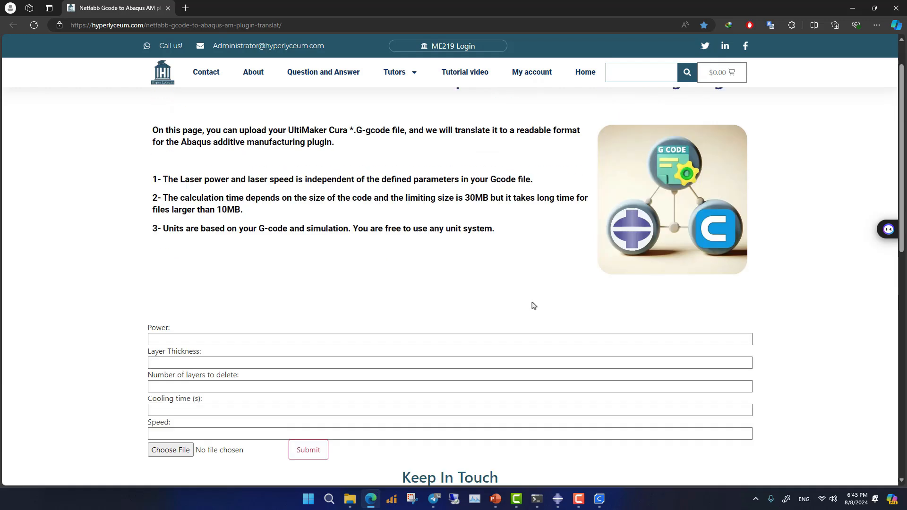
scroll(526, 273, down, 2)
click(548, 242)
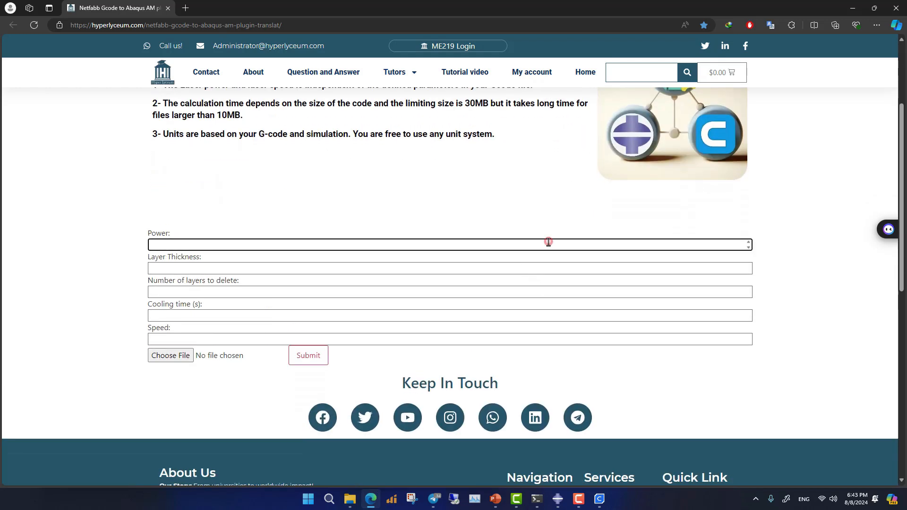
click(162, 361)
scroll(165, 196, down, 12)
click(165, 208)
click(593, 497)
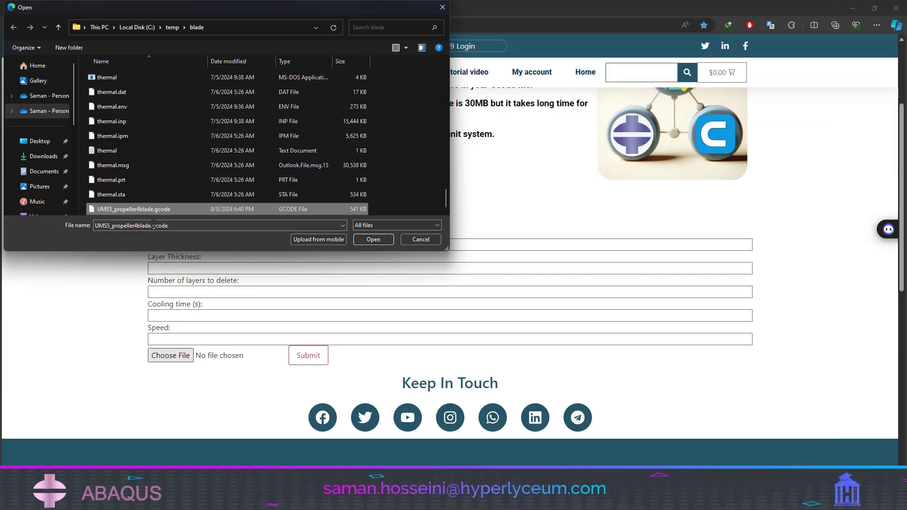
click(153, 226)
click(376, 239)
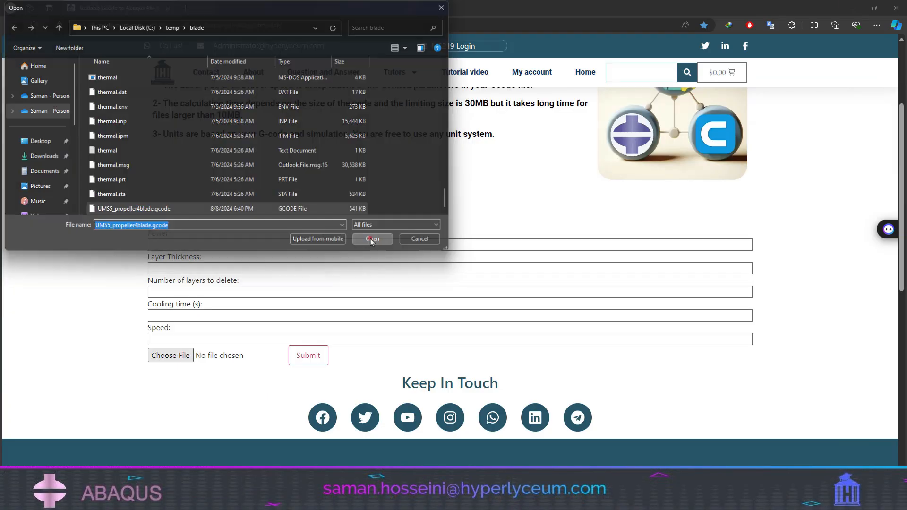
- Set the power to 1000000 and the layer thickness to 0.3 in the G-code translation form
click(170, 244)
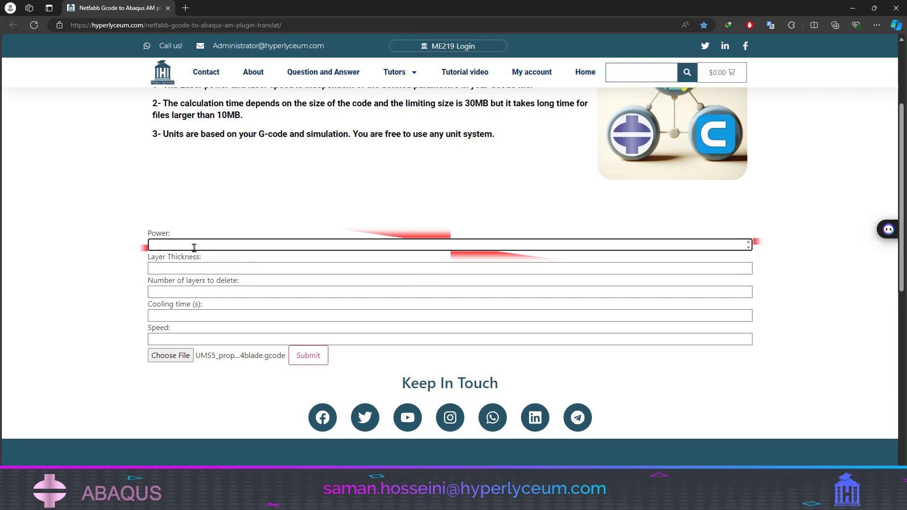
text(1000000)
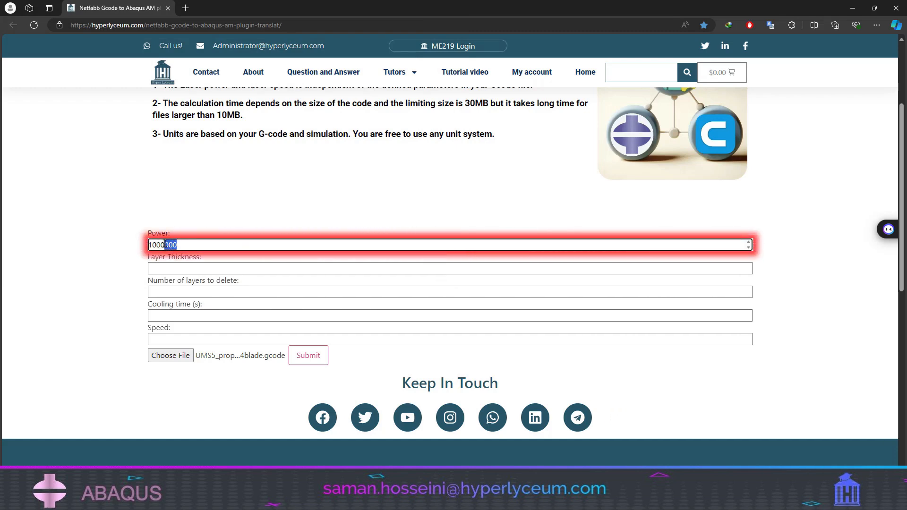
drag(181, 245, 173, 244)
click(207, 269)
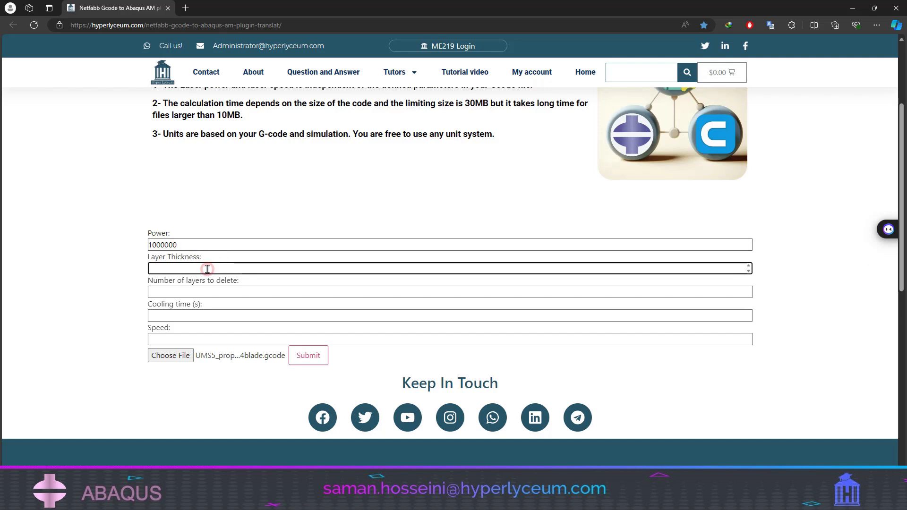
text(0.3)
- Set the number of layers to delete to 0
click(208, 293)
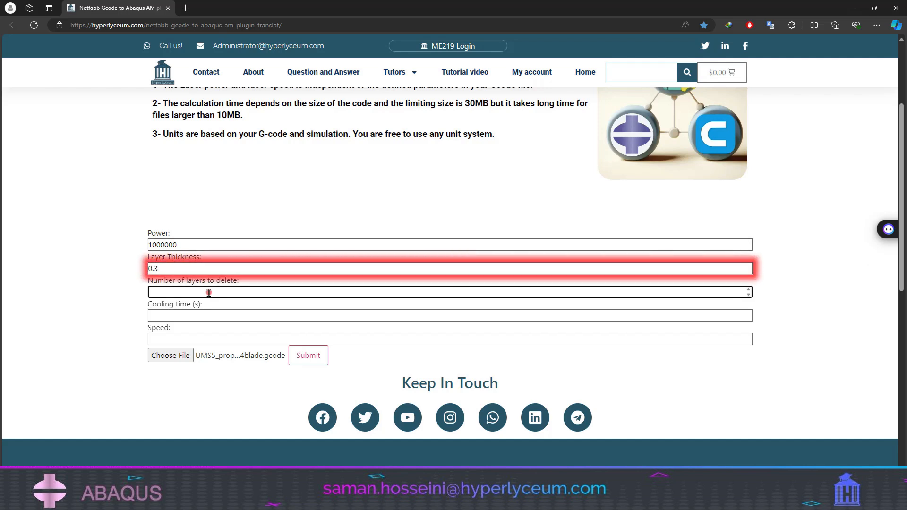
scroll(226, 298, up, 2)
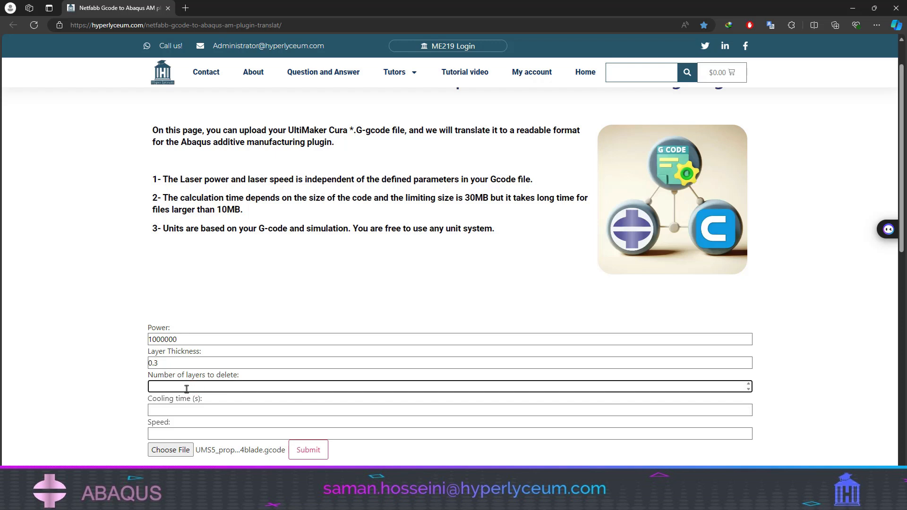
scroll(258, 380, down, 2)
click(214, 315)
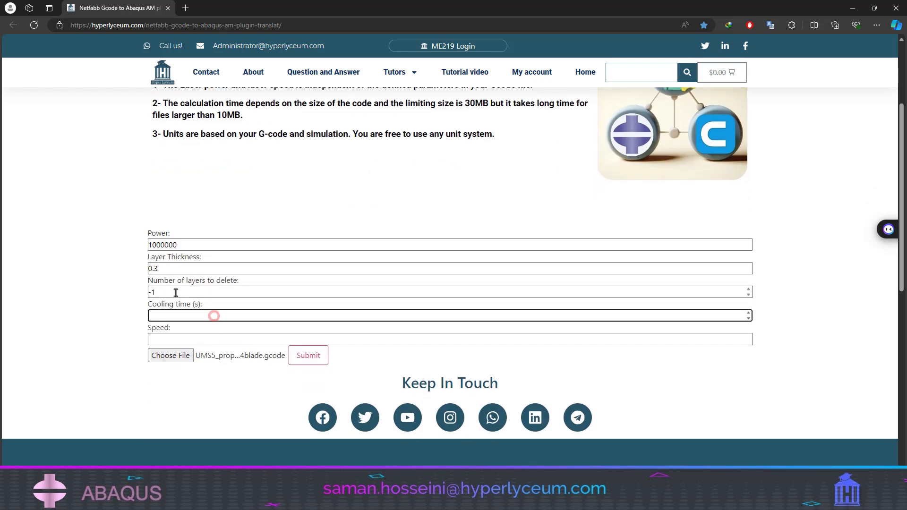
drag(171, 287, 106, 288)
- Set the cooling time to 10 s
click(177, 318)
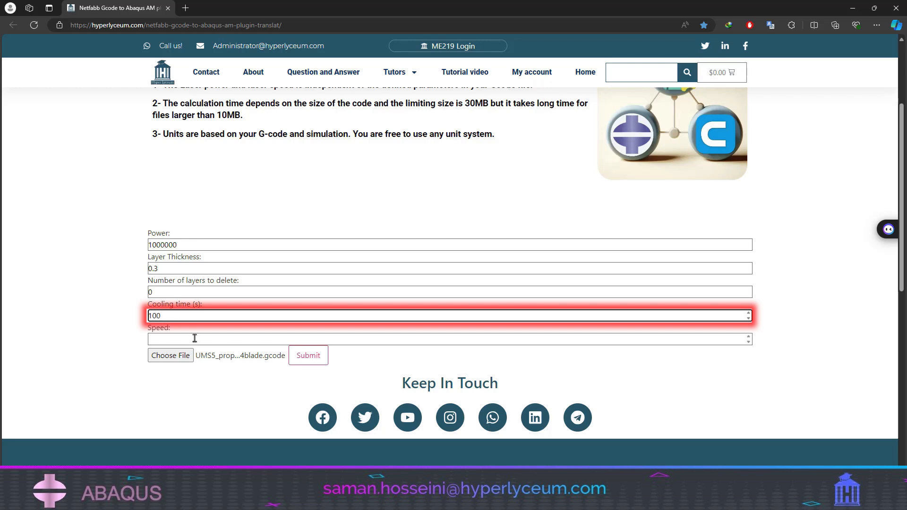
click(195, 339)
click(192, 318)
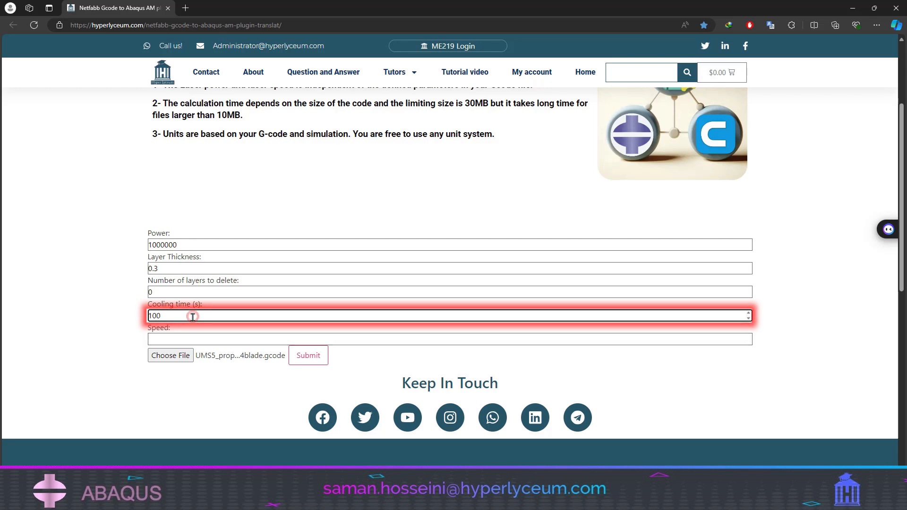
key(BackSpace)
- Set the speed to 10 and submit the form for translation
click(193, 332)
click(192, 337)
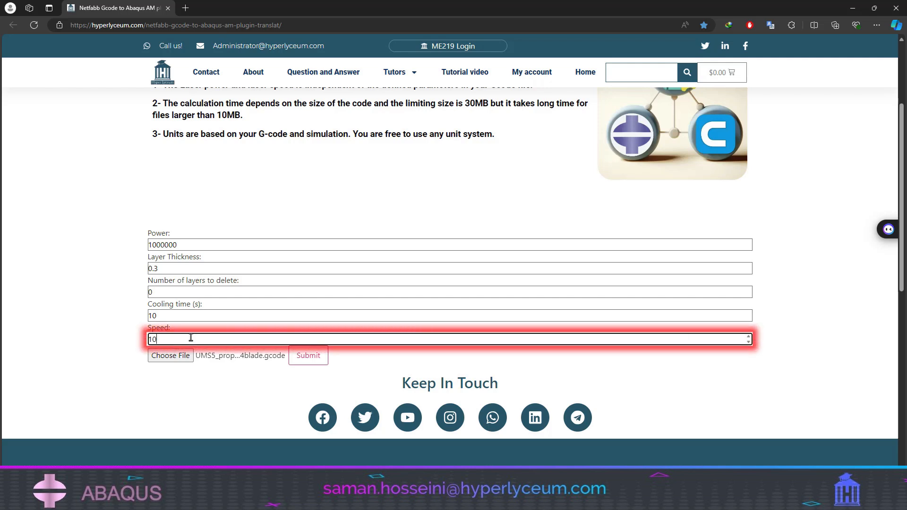
click(193, 395)
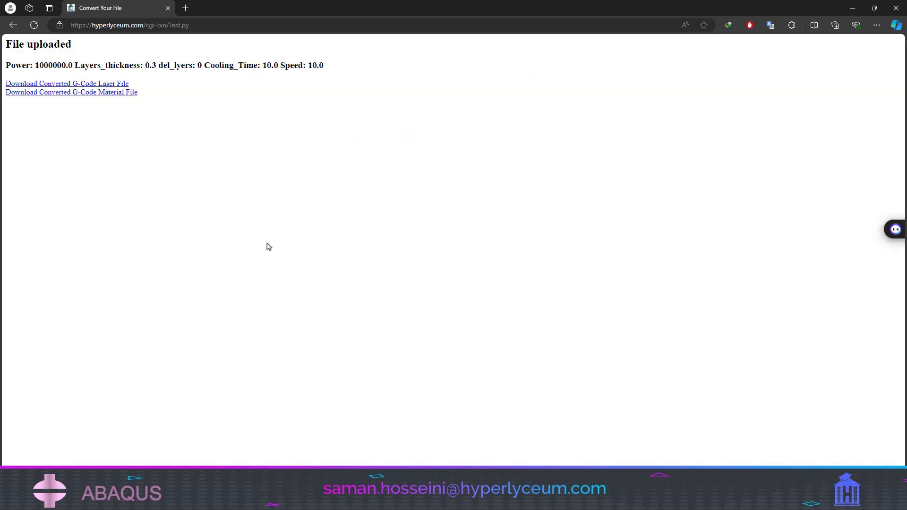
- Download the converted G-code laser and material files and copy both from Downloads into the C:\temp\blade folder
click(101, 94)
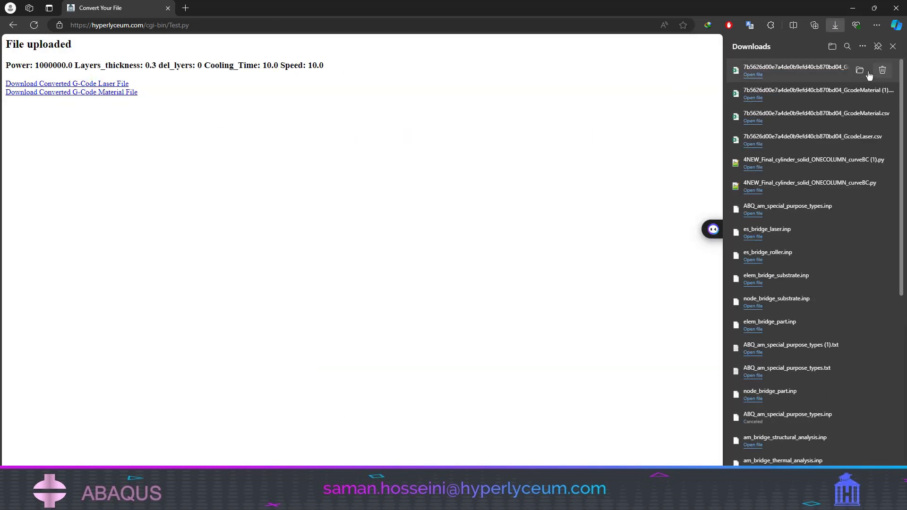
click(860, 71)
drag(543, 120, 505, 108)
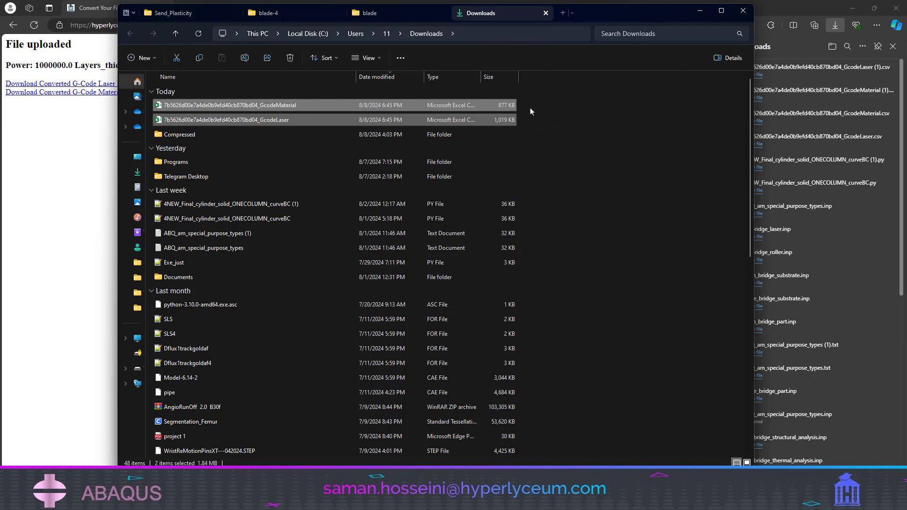
click(278, 16)
click(369, 13)
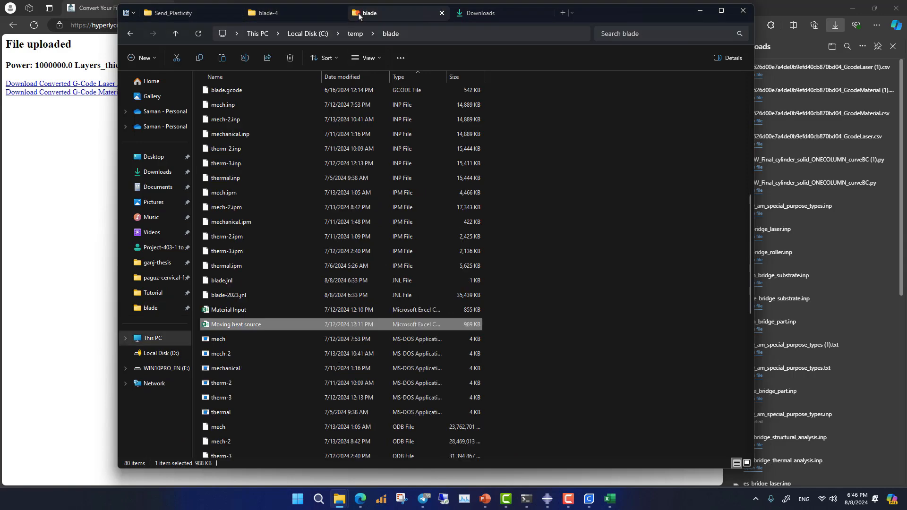
key(ctrl+v)
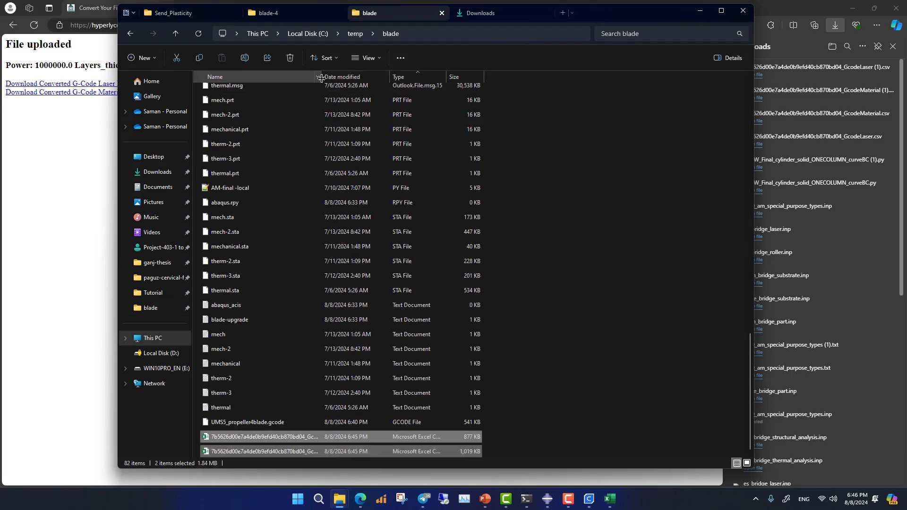
- Open the GcodeMaterial CSV file in Excel and examine its time, X, Y, Z and on/off state columns across the layers
click(316, 438)
double_click(315, 438)
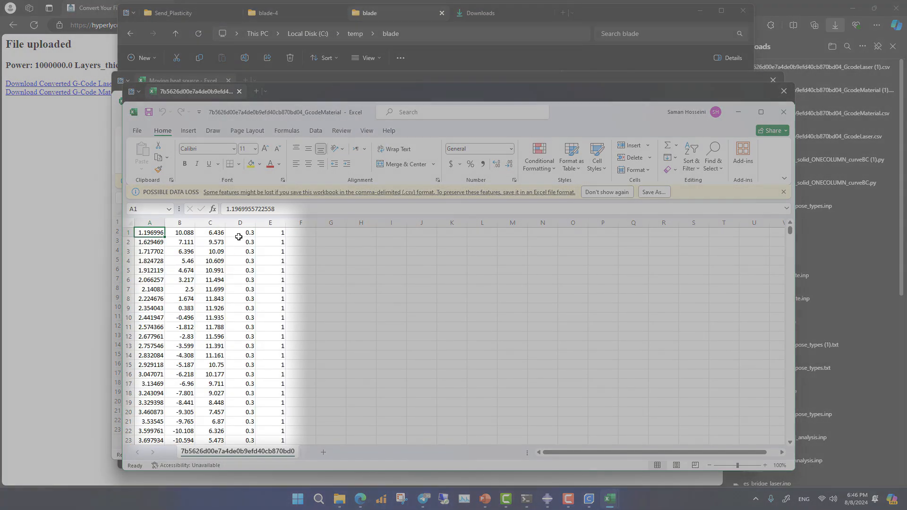
drag(238, 233, 250, 348)
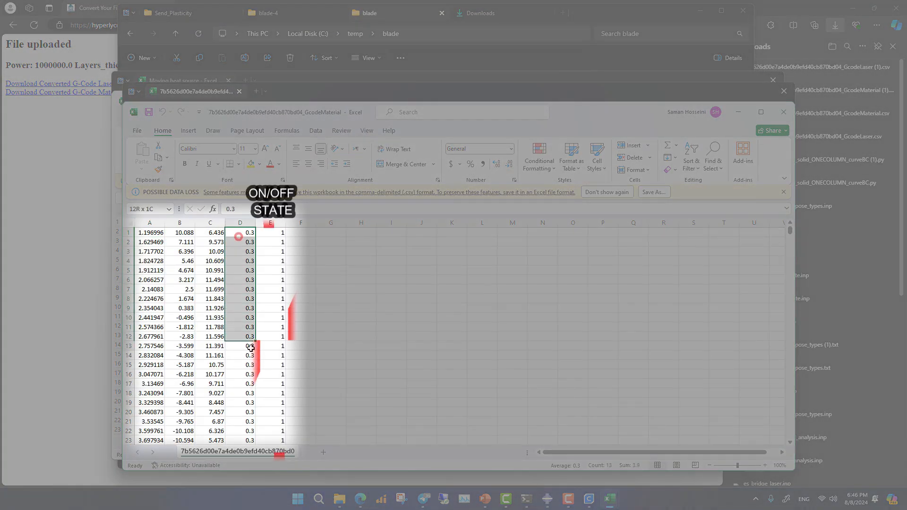
scroll(250, 359, down, 20)
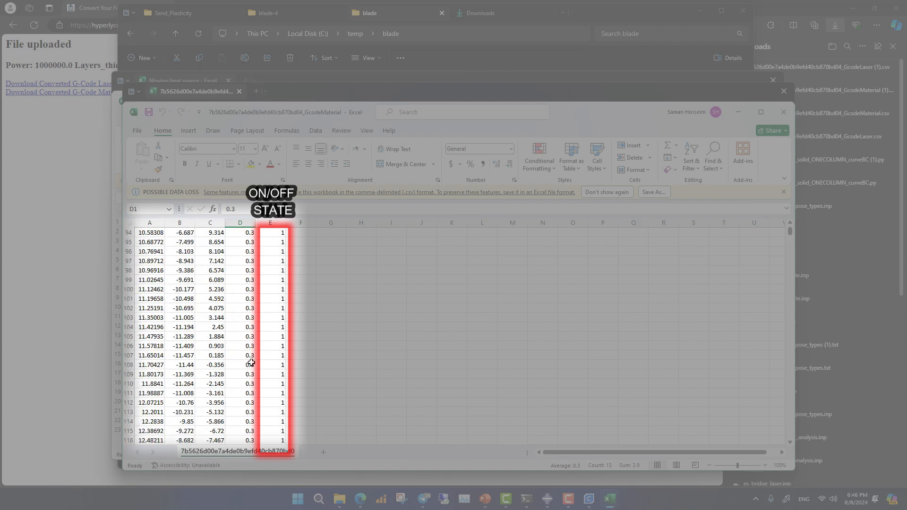
scroll(249, 373, down, 20)
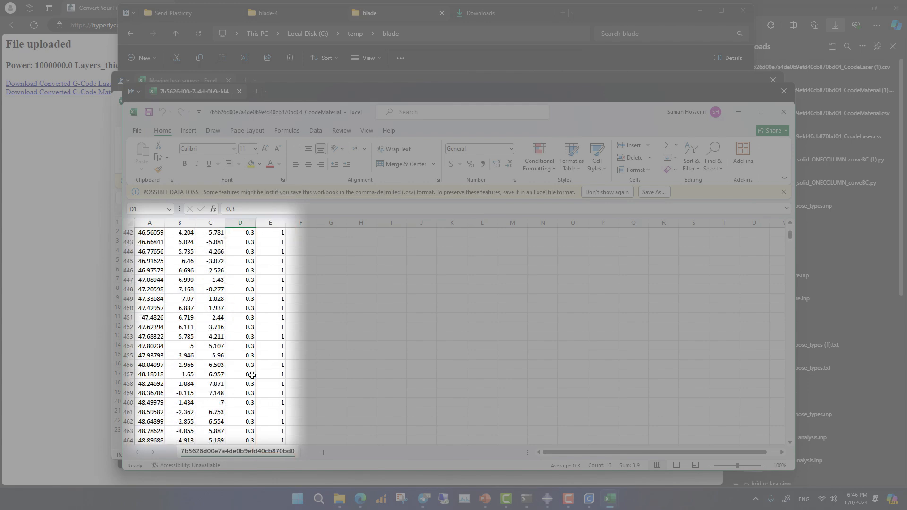
drag(790, 237, 790, 284)
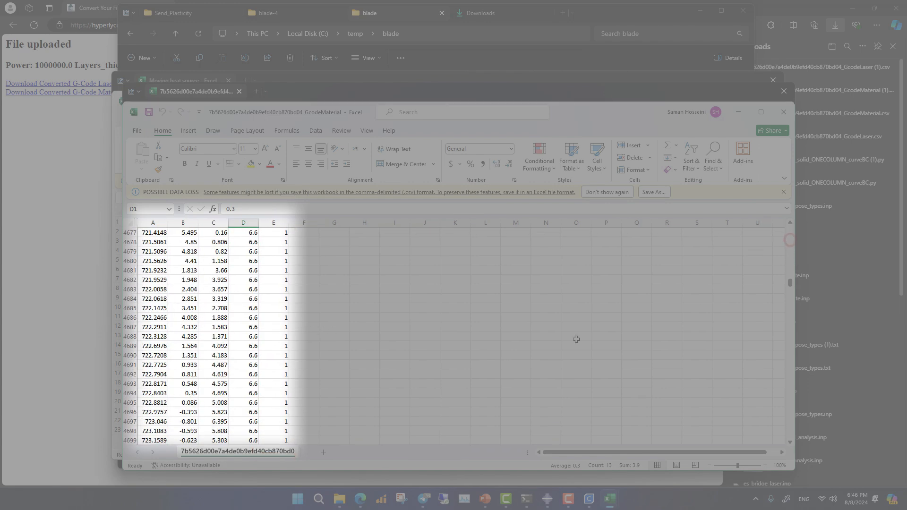
drag(155, 378, 149, 413)
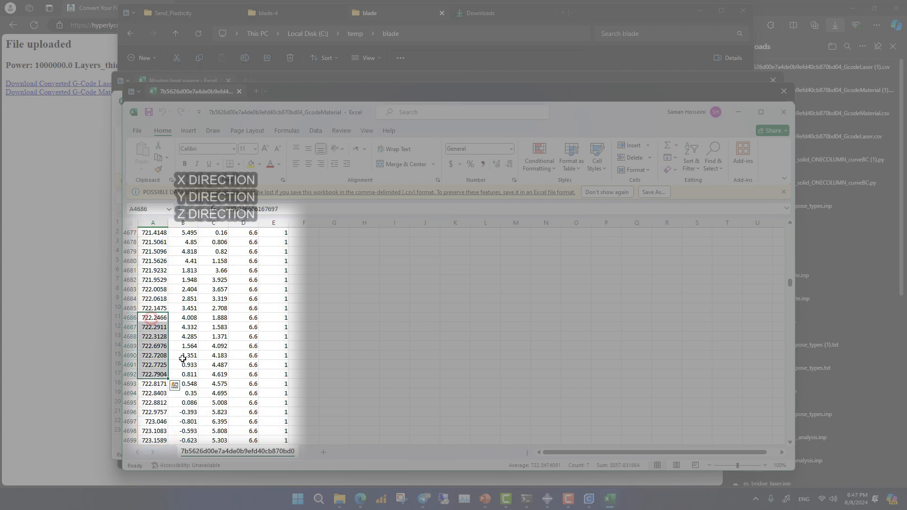
drag(181, 359, 245, 359)
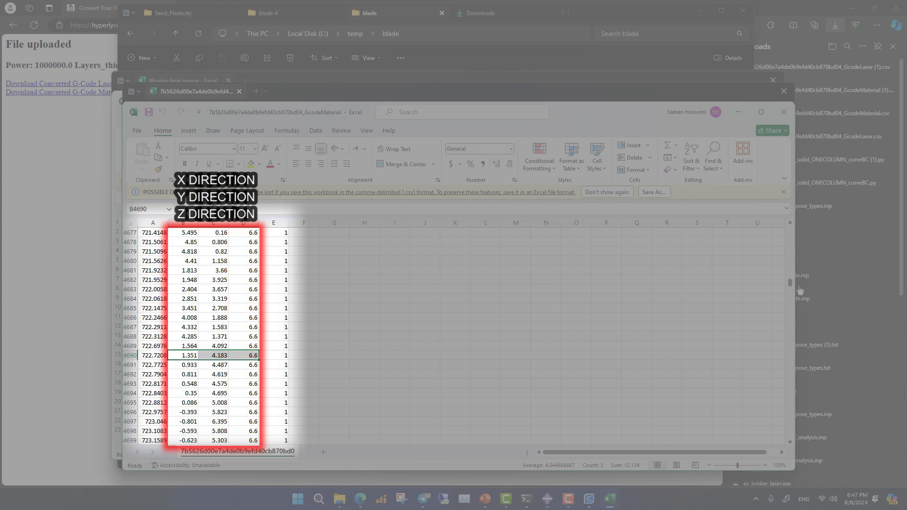
drag(791, 282, 791, 351)
click(738, 109)
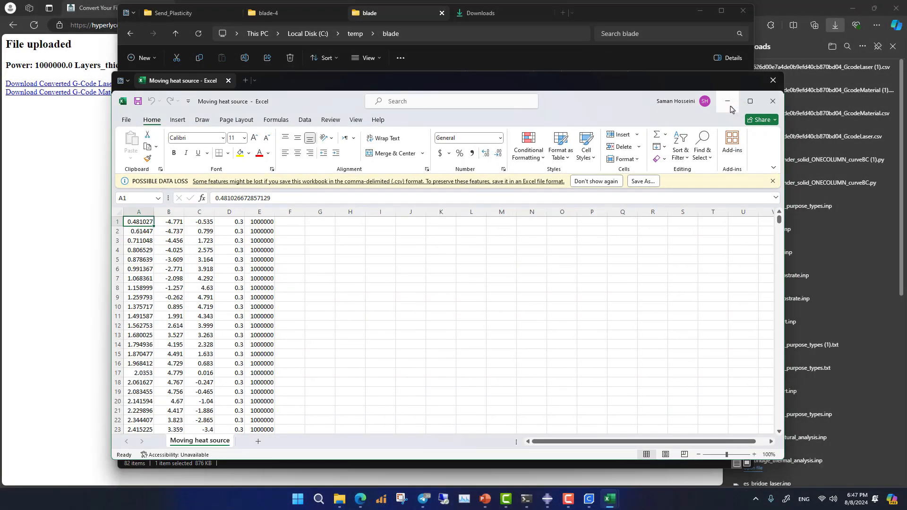
click(772, 101)
- Open the GcodeLaser CSV file and examine its power, coordinate and time columns down to the last rows
click(328, 451)
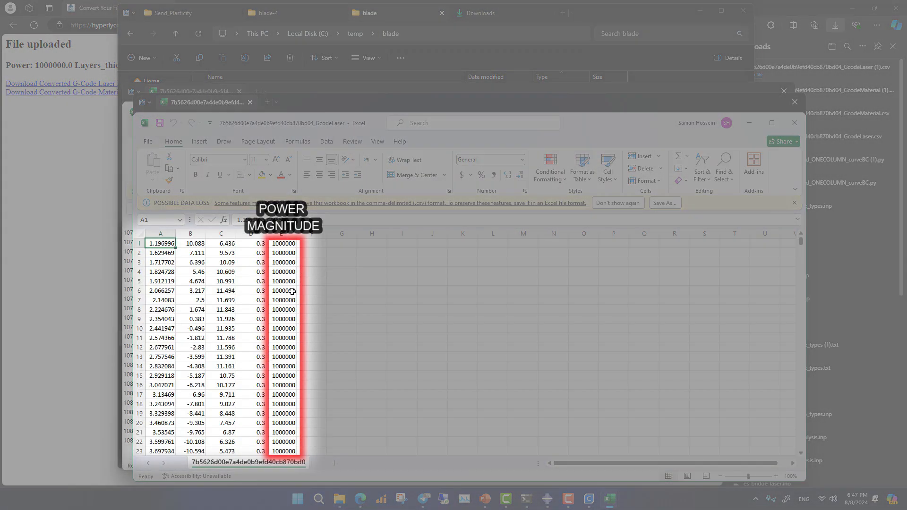
click(284, 282)
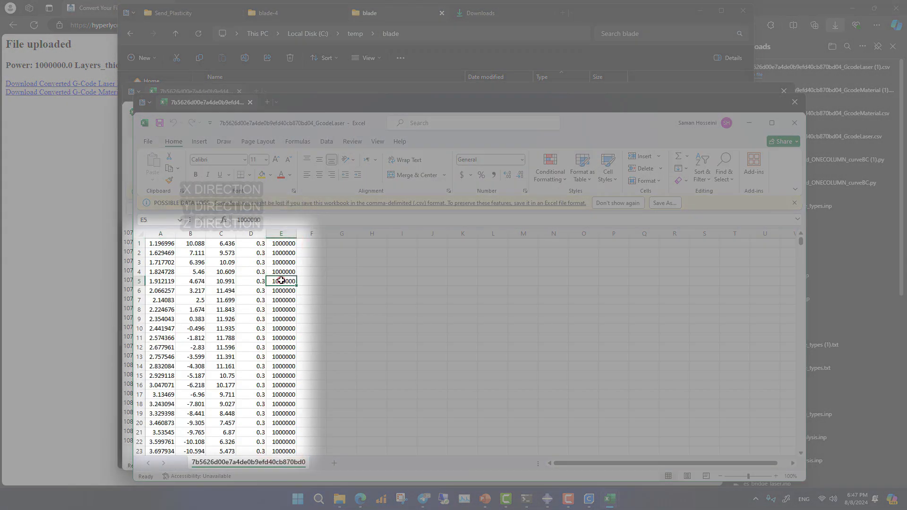
drag(188, 306, 223, 355)
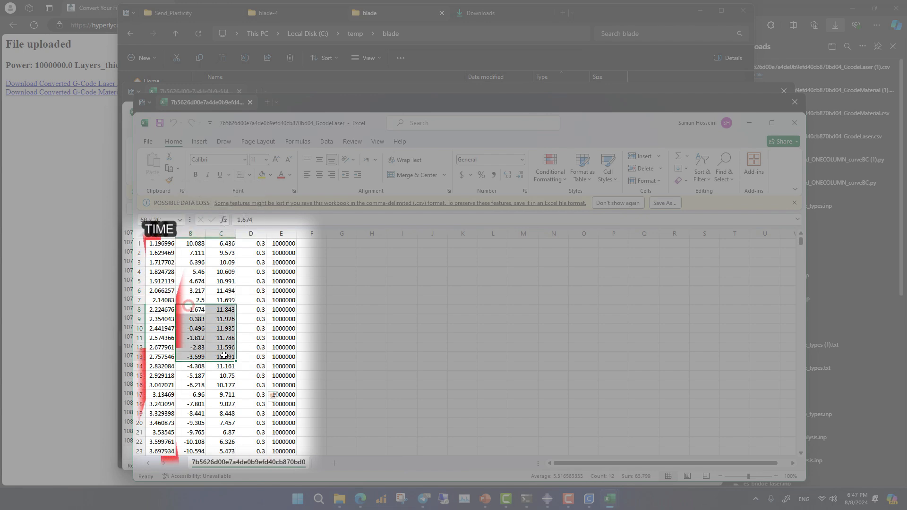
drag(155, 337, 157, 404)
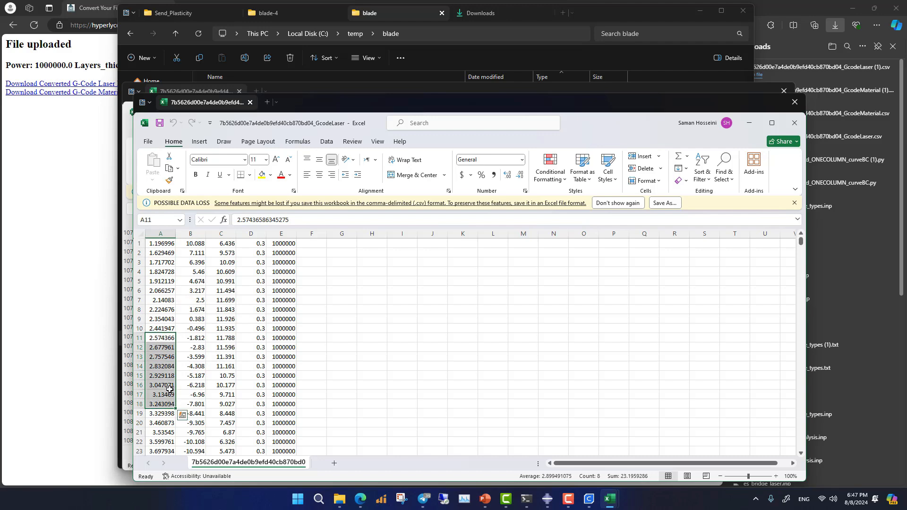
drag(800, 242, 809, 465)
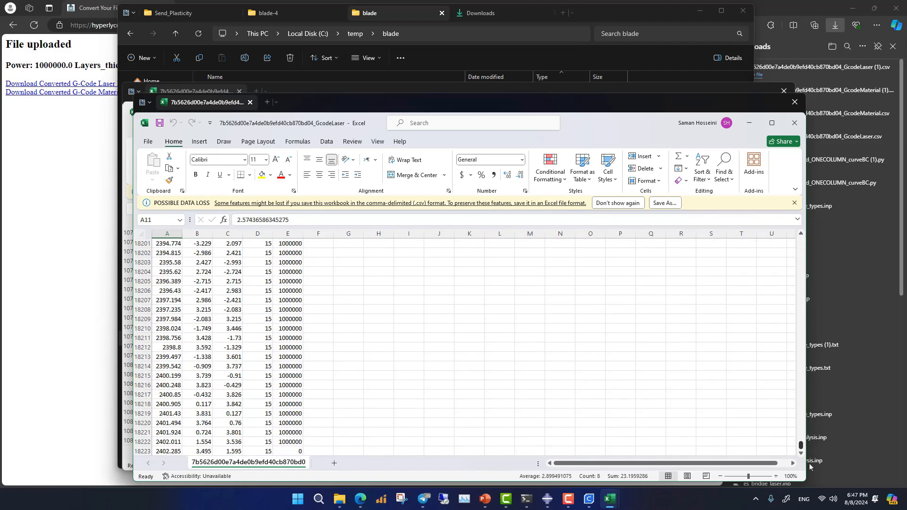
click(793, 122)
click(738, 112)
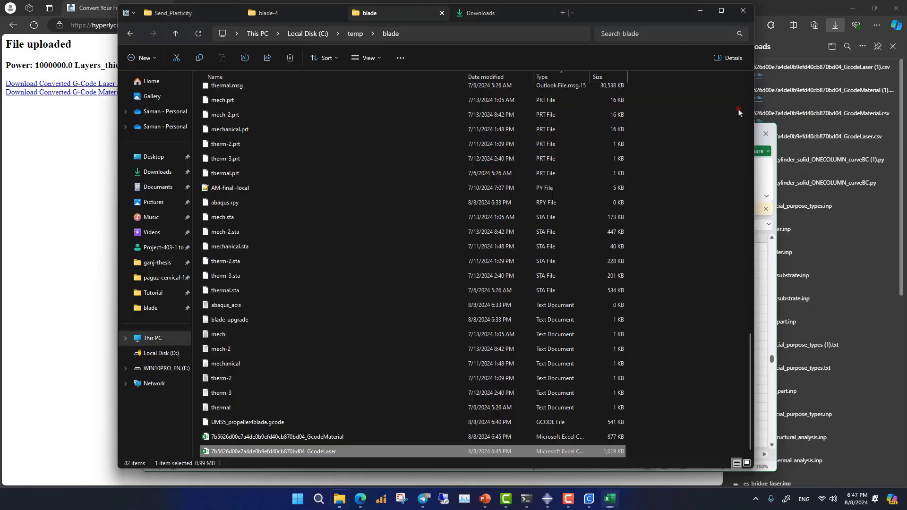
- Open UMS5_propeller4blade.gcode in Notepad++ at full editor width and examine its header and toolpath lines
right_click(217, 421)
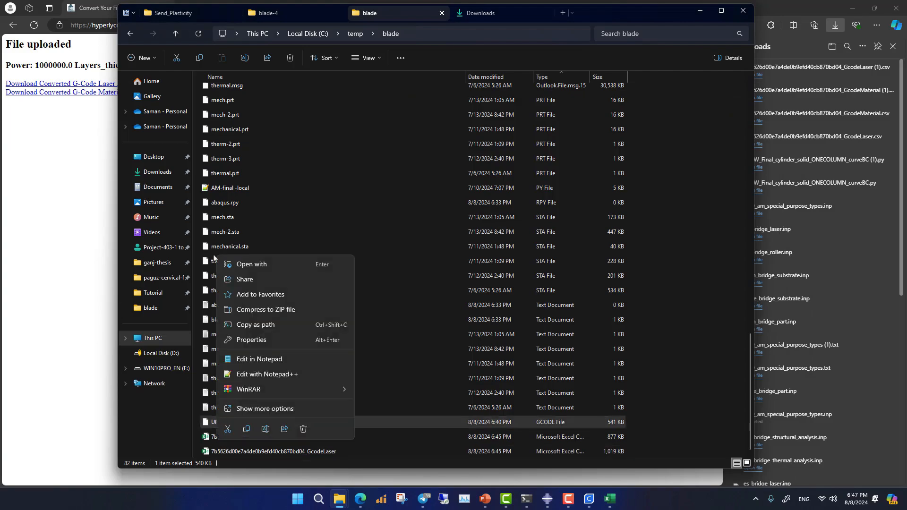
click(252, 374)
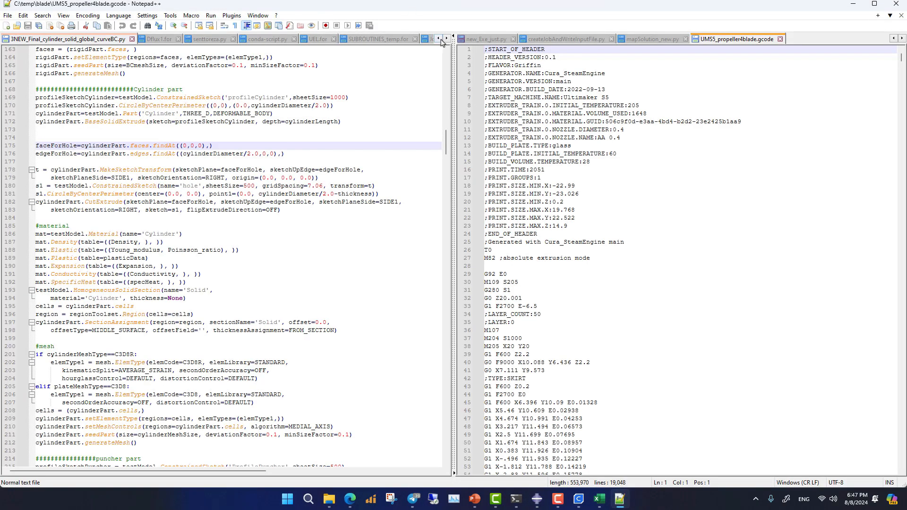
drag(453, 67, 2, 94)
scroll(246, 201, down, 20)
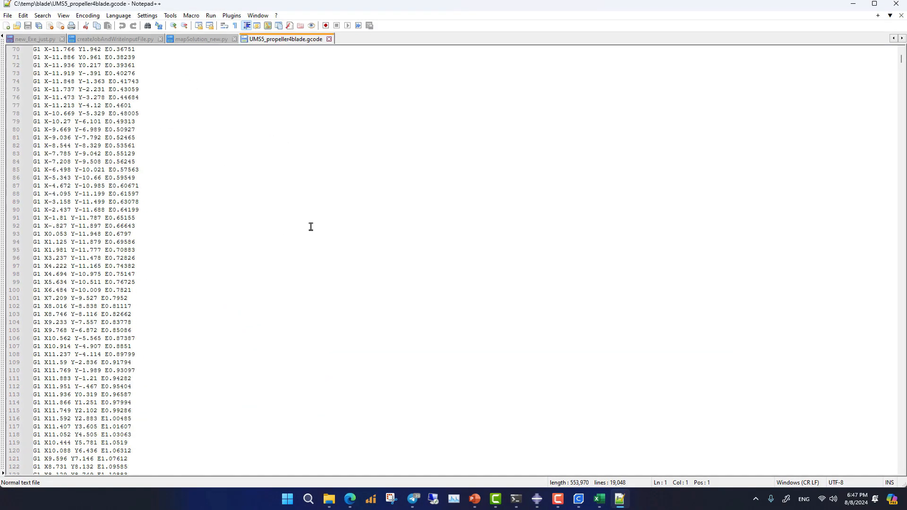
drag(902, 62, 902, 378)
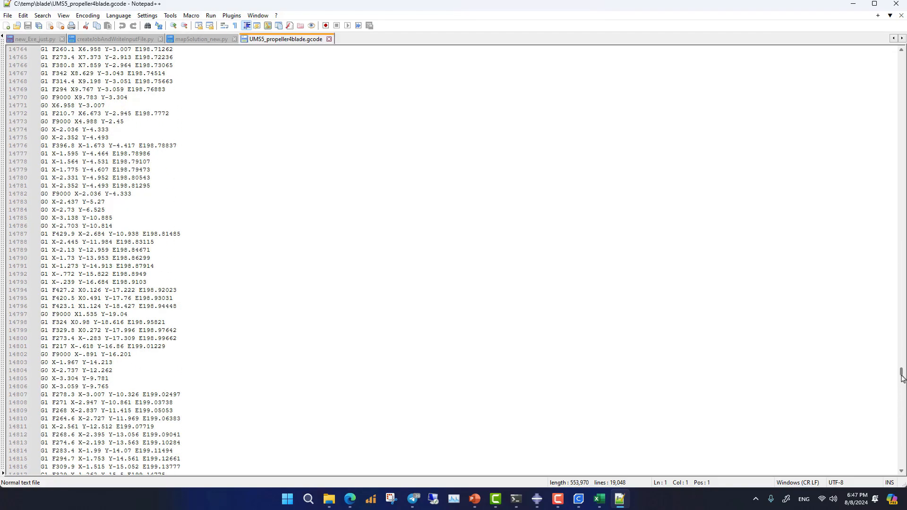
click(853, 7)
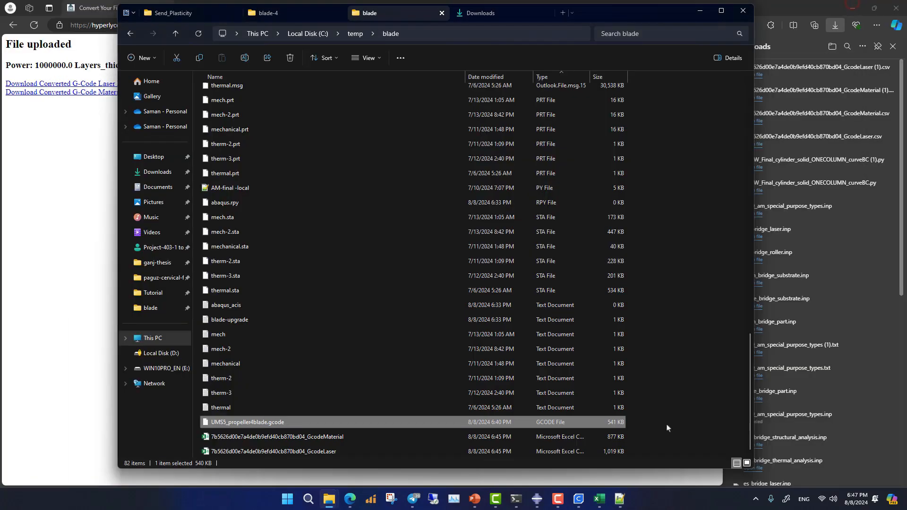
- Place the G-code file in Notepad++ and the GcodeMaterial spreadsheet in Excel side by side to compare them
click(619, 500)
click(599, 499)
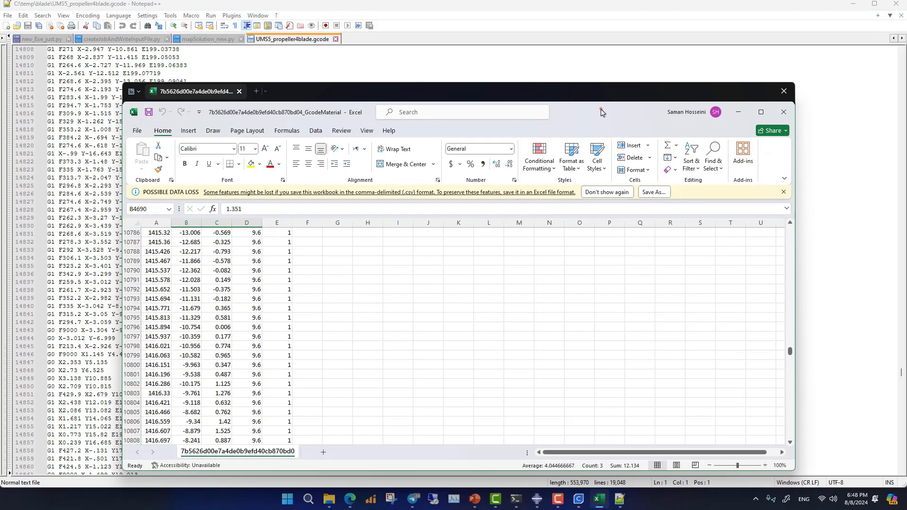
drag(602, 111, 906, 114)
click(84, 112)
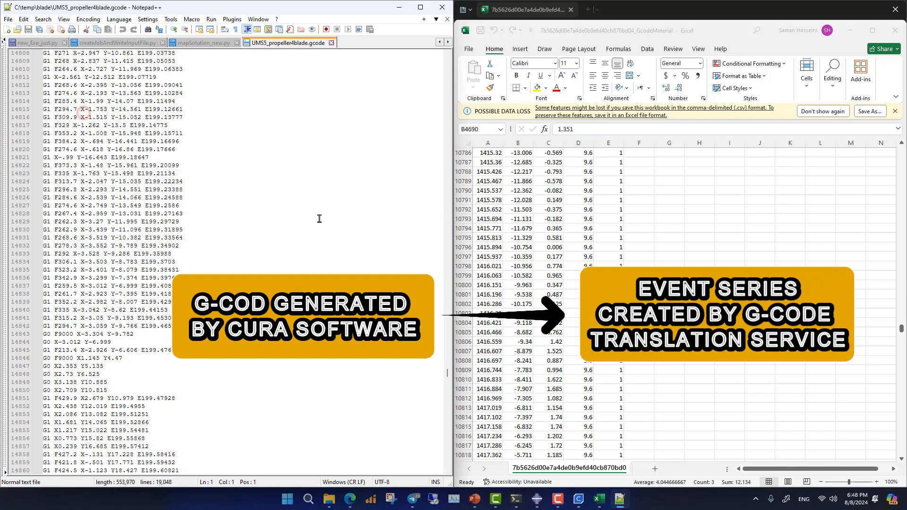
- Switch to Abaqus/CAE and check the propeller4blade.stp STEP file offered for part import
click(182, 214)
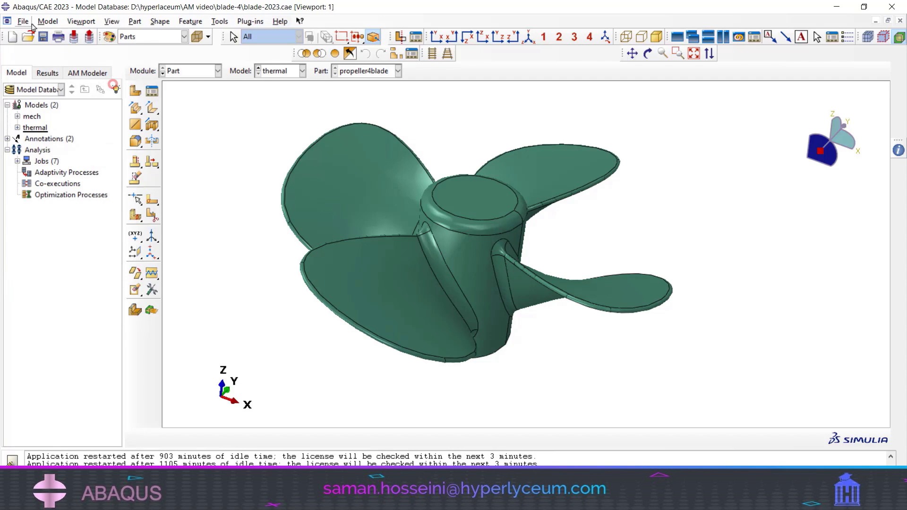
click(25, 22)
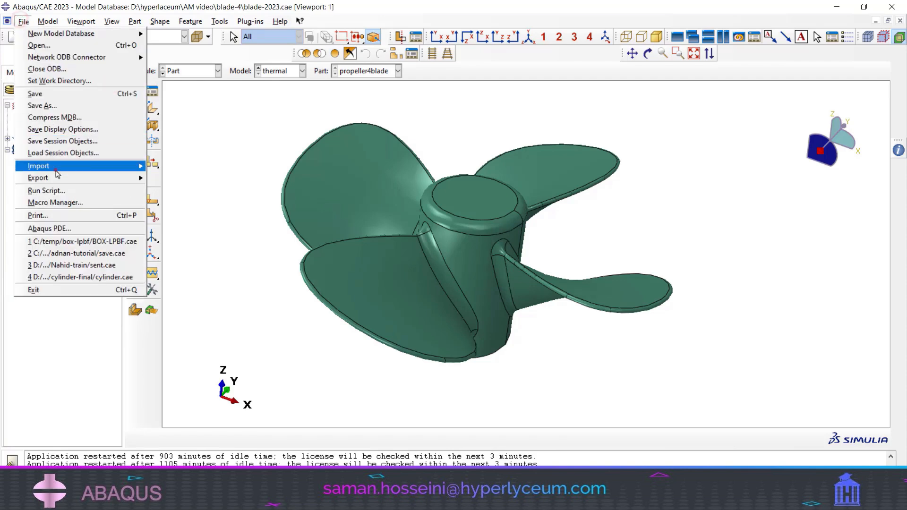
mouse_move(56, 167)
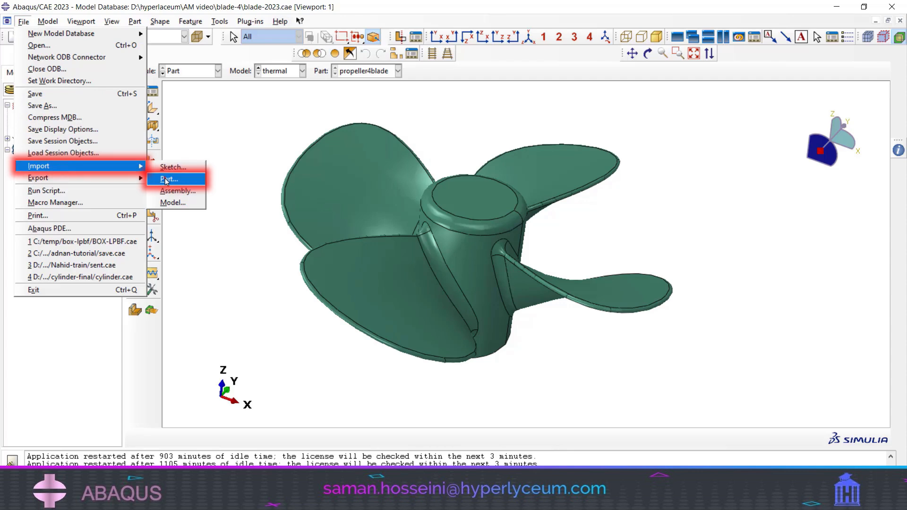
click(166, 179)
click(367, 204)
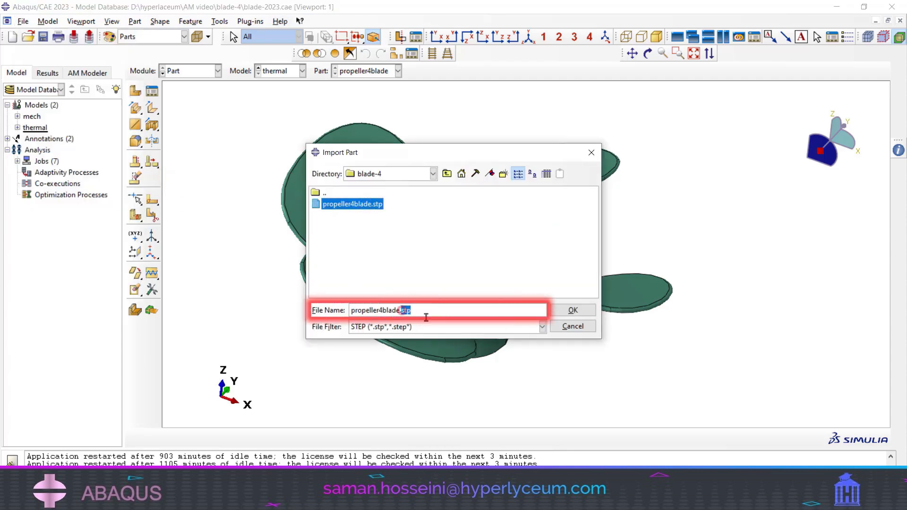
click(571, 327)
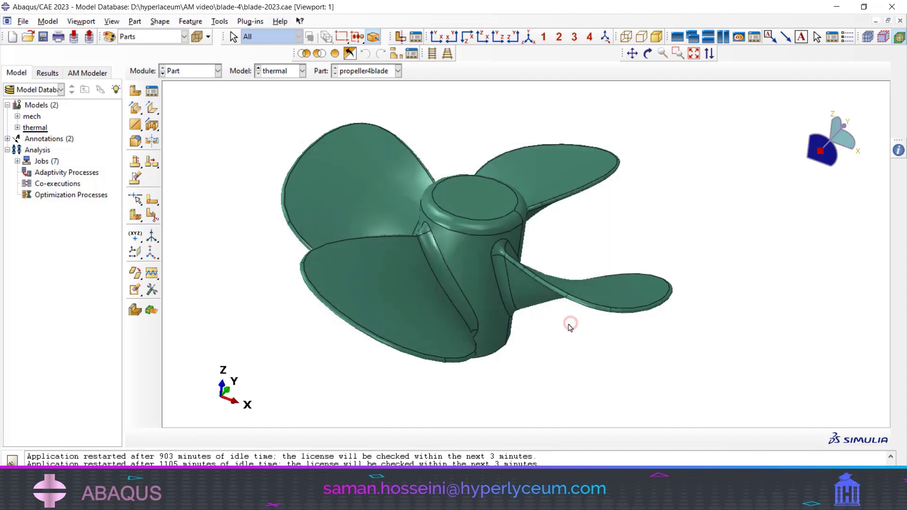
- Review the st-mm material's conductivity, density, elastic, expansion, plastic and specific heat definitions in the thermal model
click(189, 71)
click(185, 89)
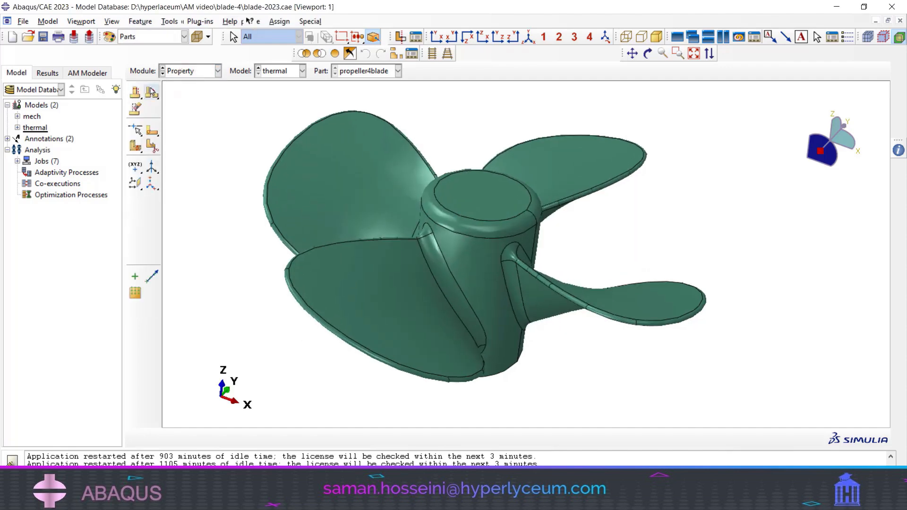
click(150, 91)
click(359, 150)
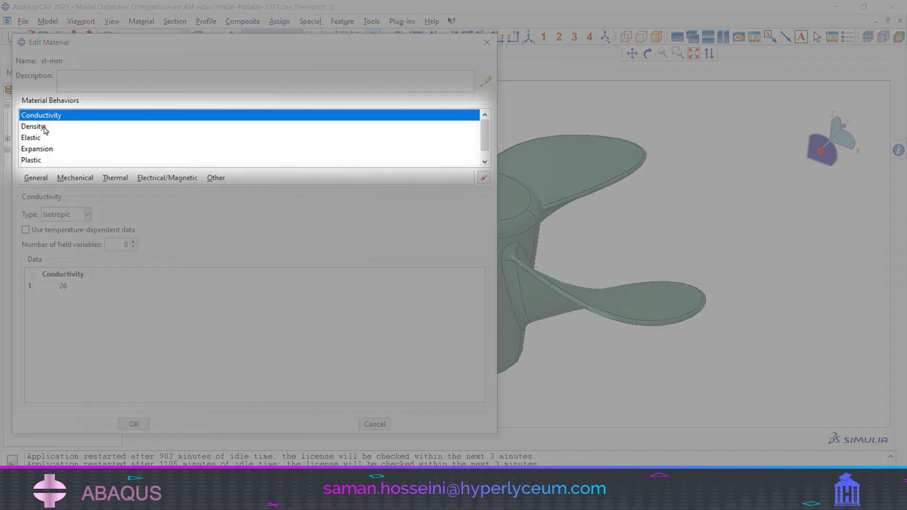
click(44, 128)
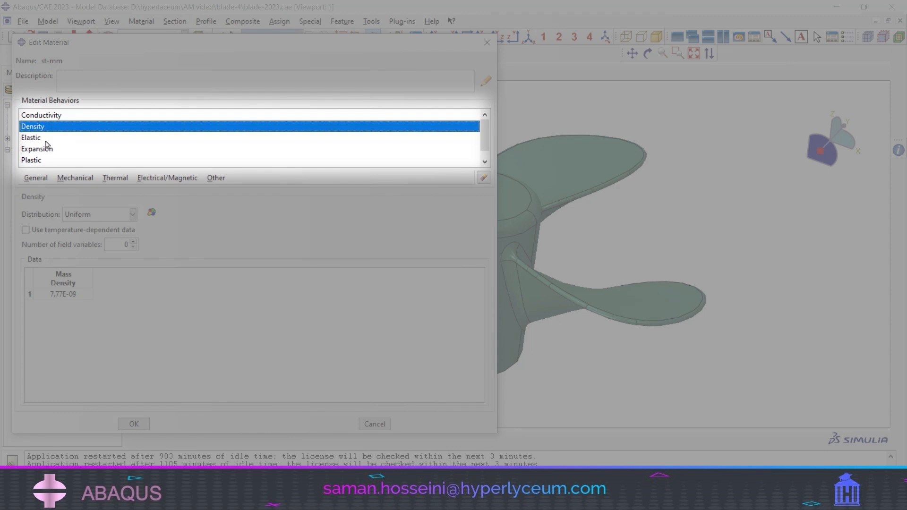
click(33, 138)
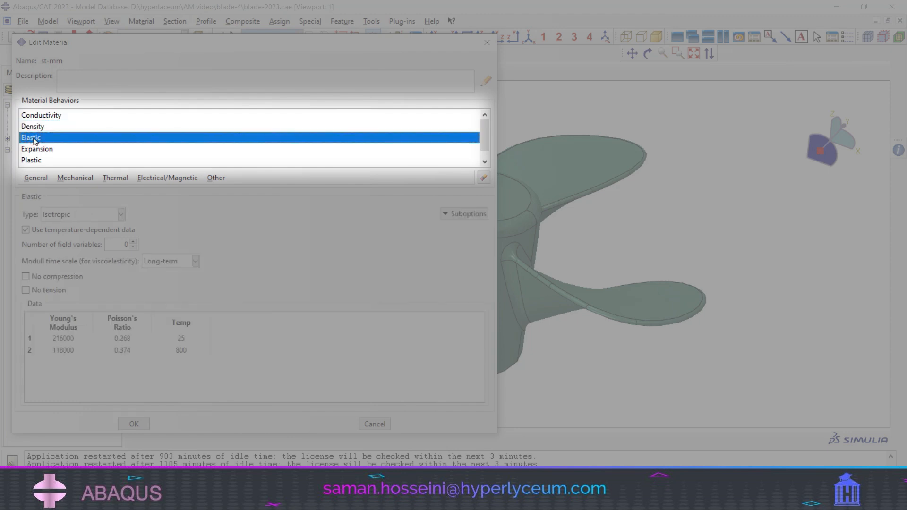
click(44, 150)
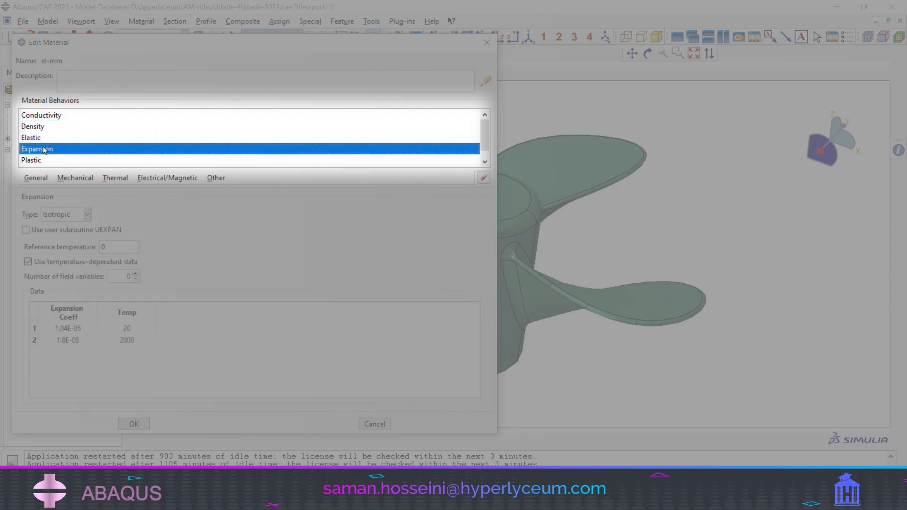
scroll(57, 153, down, 1)
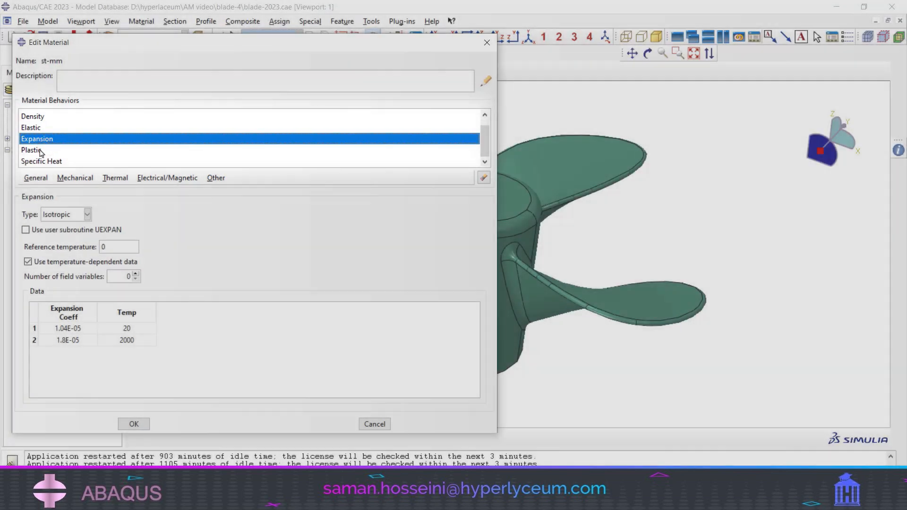
click(44, 150)
click(52, 161)
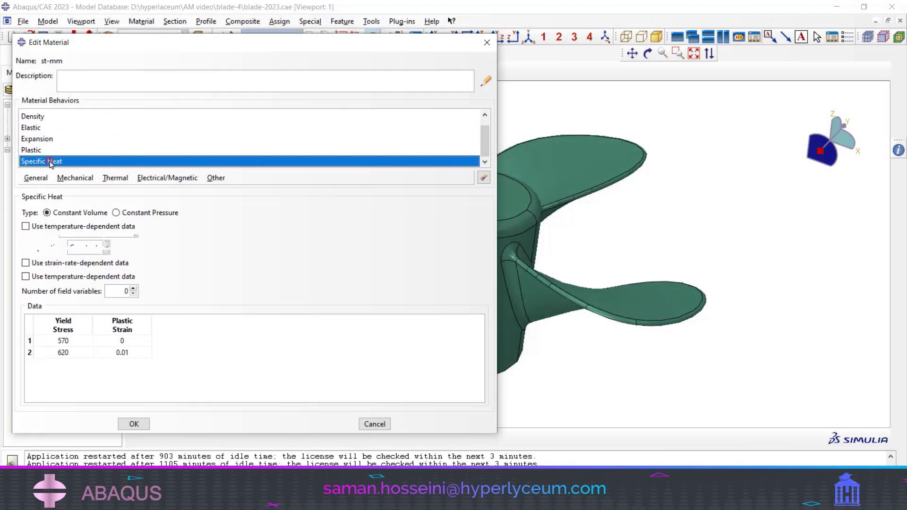
click(133, 423)
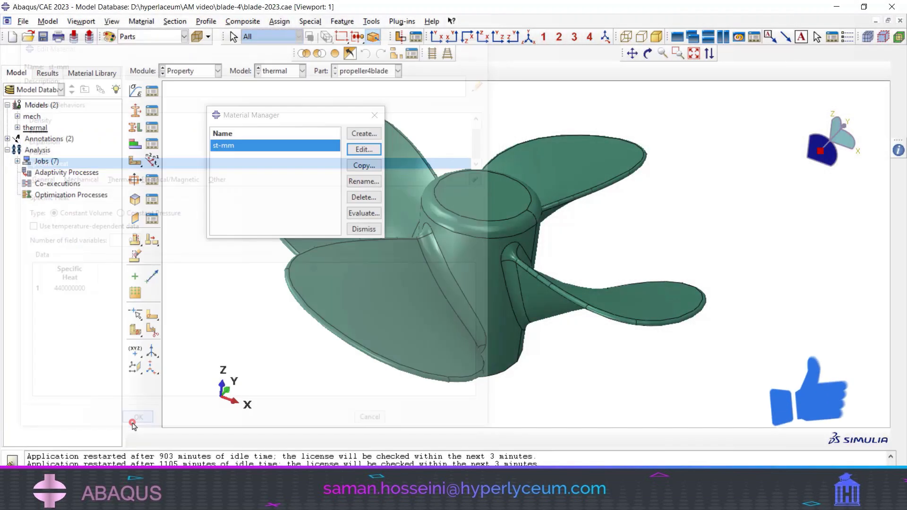
click(364, 230)
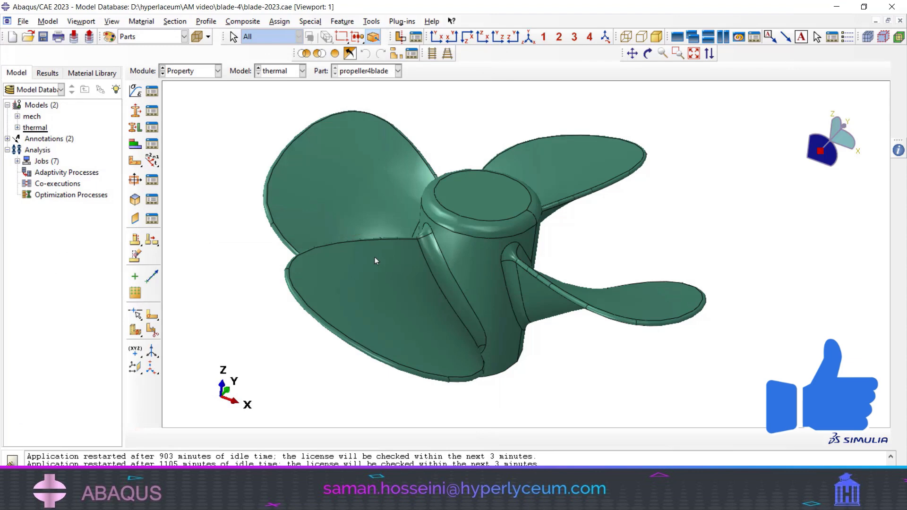
- Show the thermal model's assembly and colour-code it by part instances
click(178, 71)
click(182, 104)
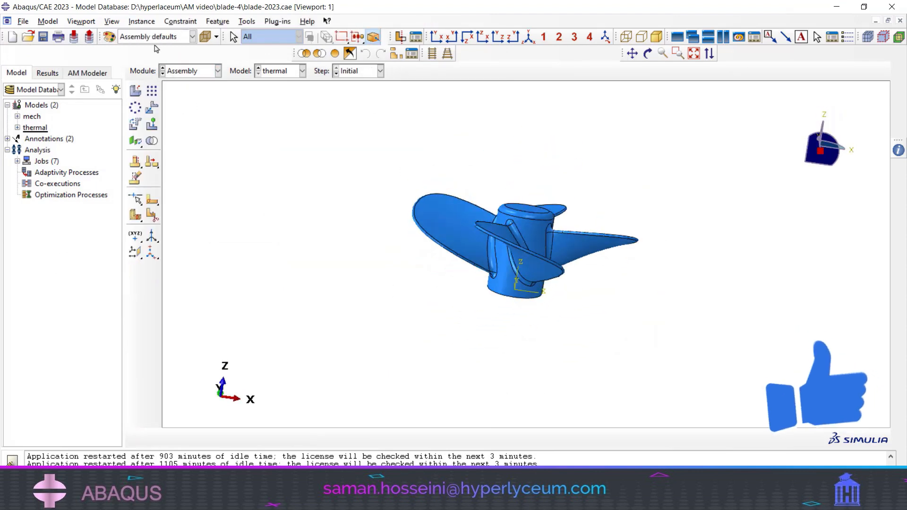
click(154, 37)
click(146, 72)
- Examine the origin coordinate system's position on the base of the propeller hub
scroll(520, 251, down, 5)
ctrl+alt+drag(527, 233, 606, 253)
scroll(508, 249, down, 2)
ctrl+alt+drag(508, 250, 530, 204)
scroll(499, 357, down, 5)
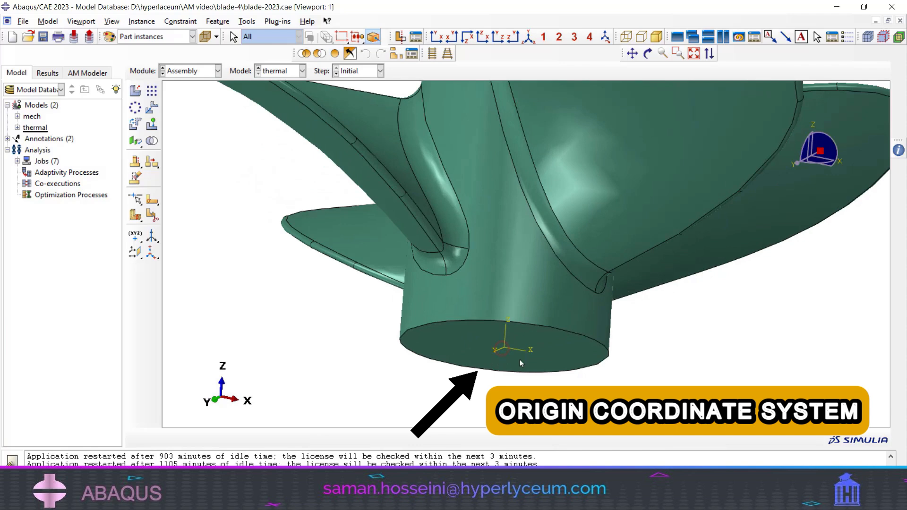
scroll(519, 359, up, 5)
ctrl+alt+drag(514, 323, 529, 267)
scroll(524, 310, up, 4)
- Review the analysis steps of the thermal model, including the procedure and time period of Step-1
click(217, 71)
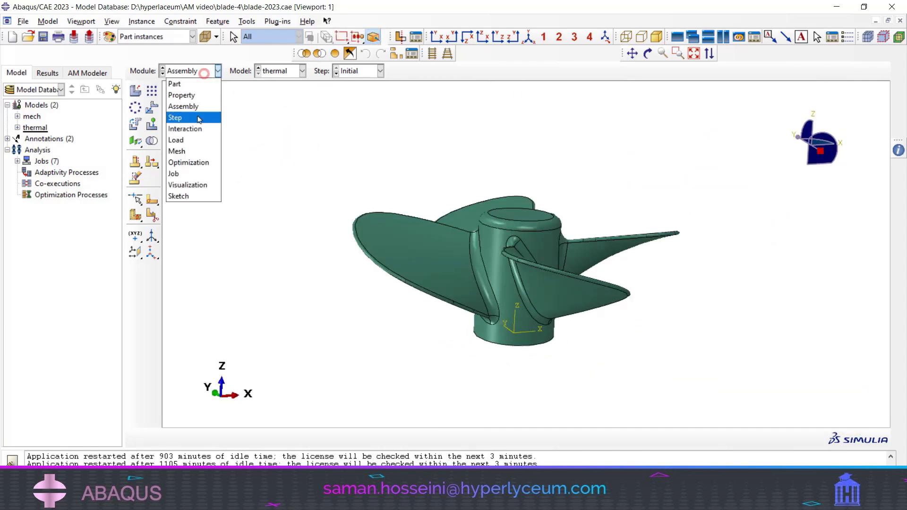
click(189, 119)
click(152, 92)
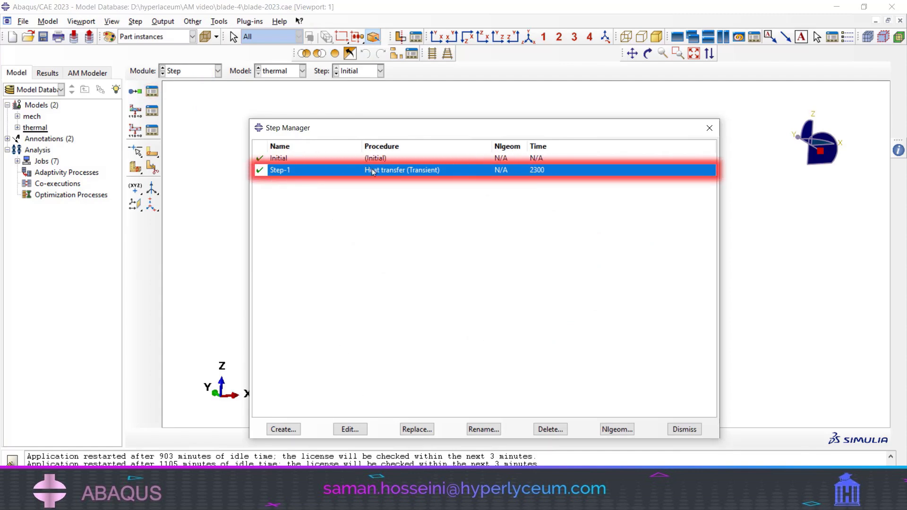
click(680, 429)
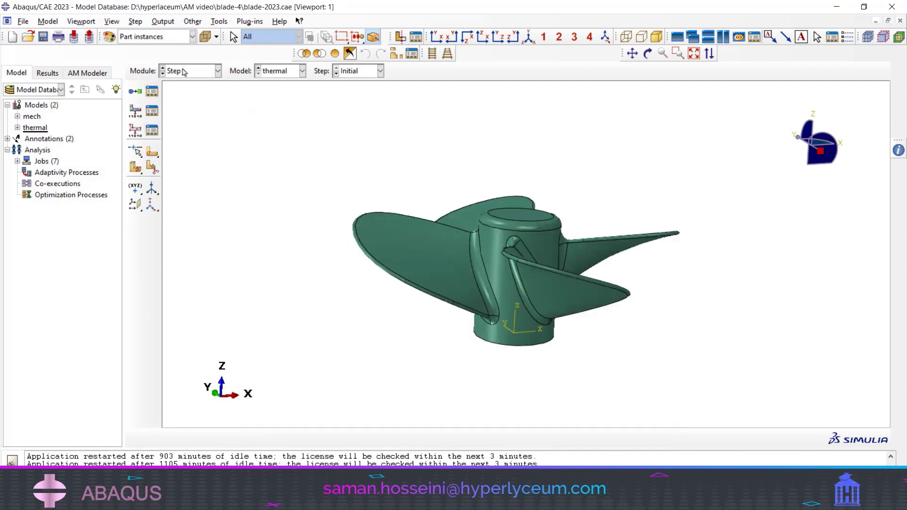
- Review the output frequency and interval of the F-Output-1 field output request without changing it
click(152, 130)
click(495, 169)
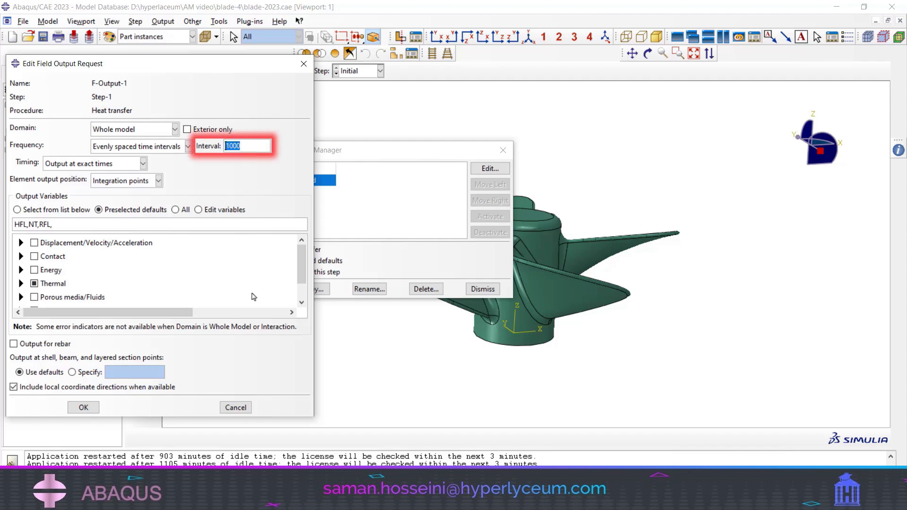
click(235, 407)
- View the thermal model's assembly in the Interaction module and in the Load module
click(189, 71)
click(189, 119)
scroll(585, 296, up, 3)
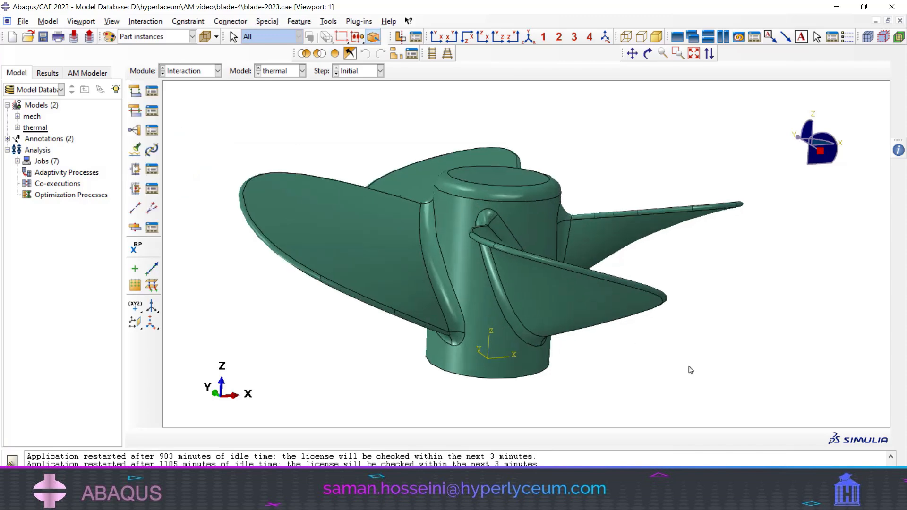
click(188, 71)
click(183, 140)
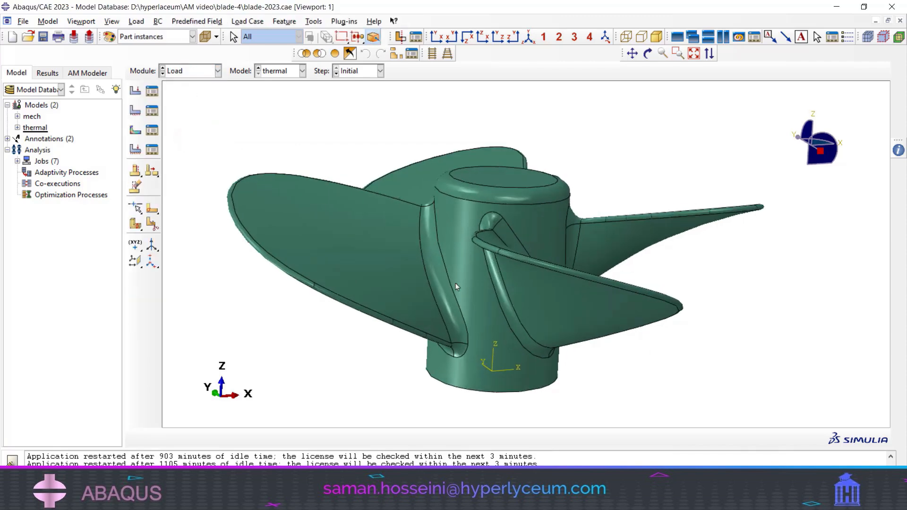
scroll(455, 283, up, 2)
- Show the propeller's mesh and check the element family and type assigned to the whole propeller
click(185, 71)
click(182, 151)
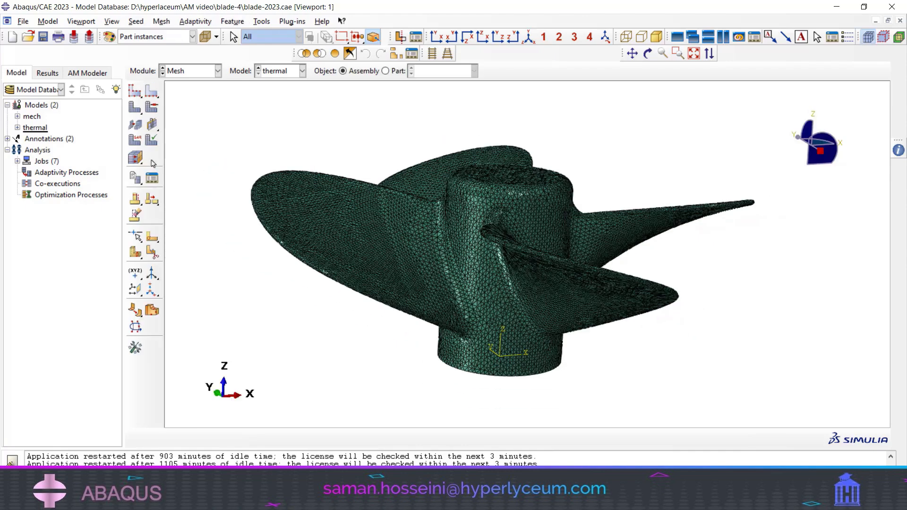
click(131, 141)
drag(204, 107, 698, 424)
middle_click(691, 383)
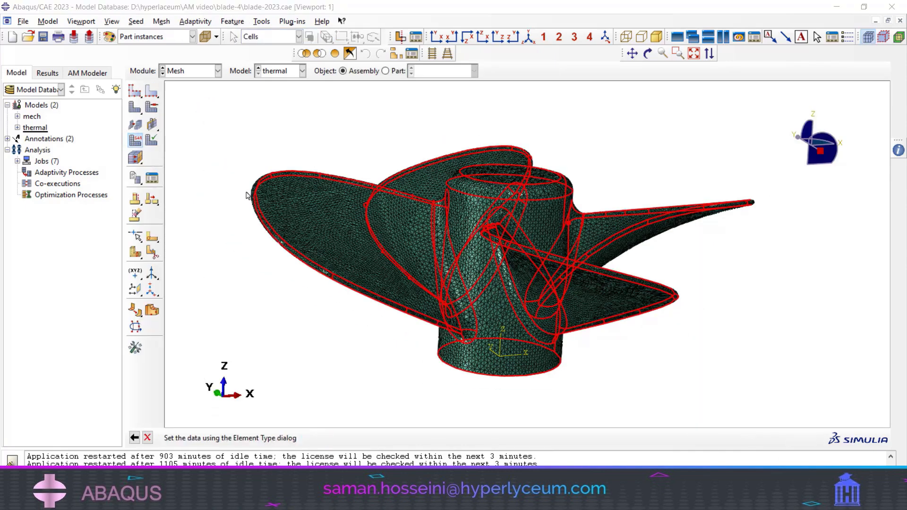
scroll(359, 150, down, 4)
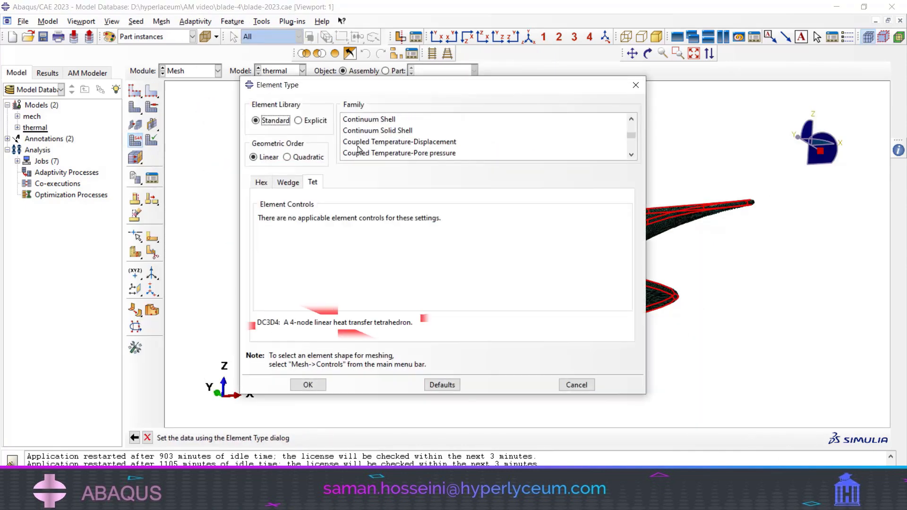
scroll(359, 150, up, 1)
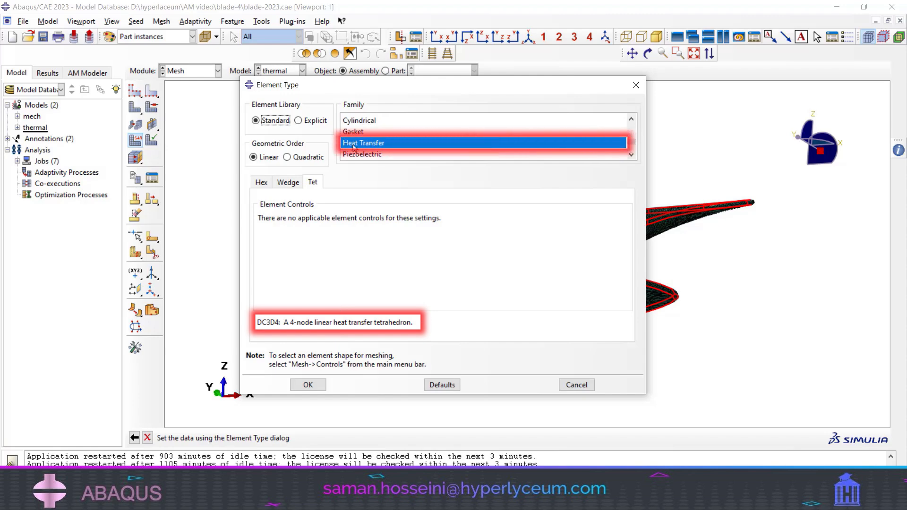
click(572, 385)
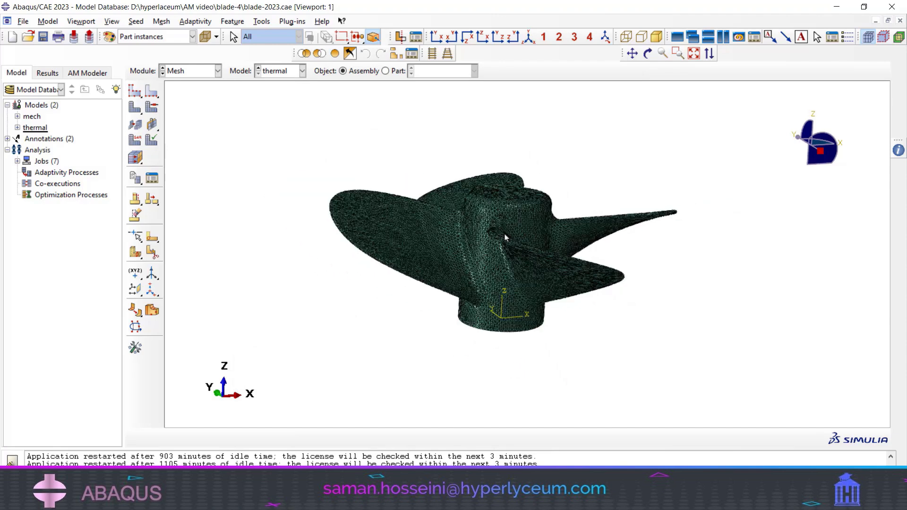
double_click(33, 128)
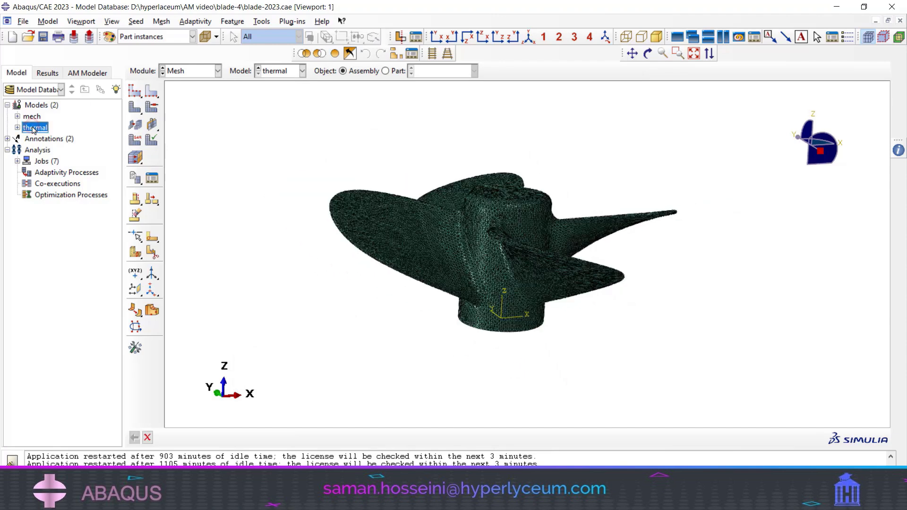
right_click(37, 126)
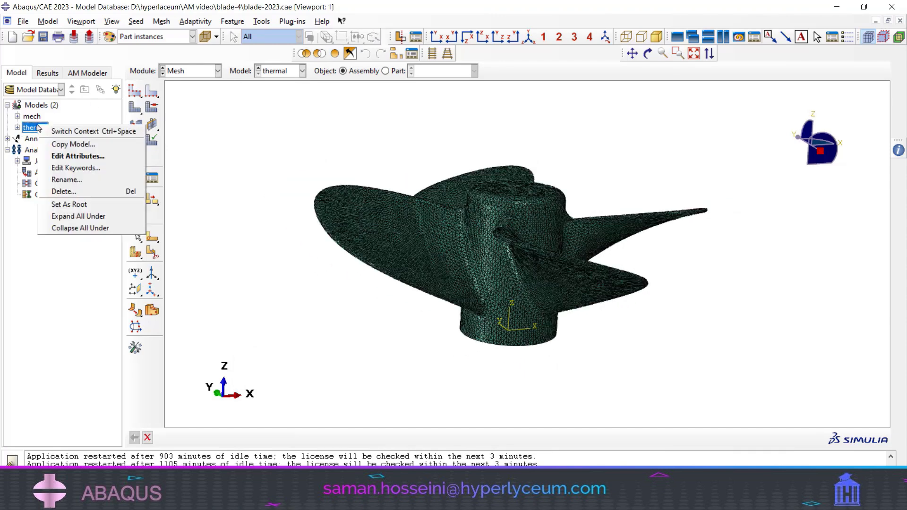
click(60, 144)
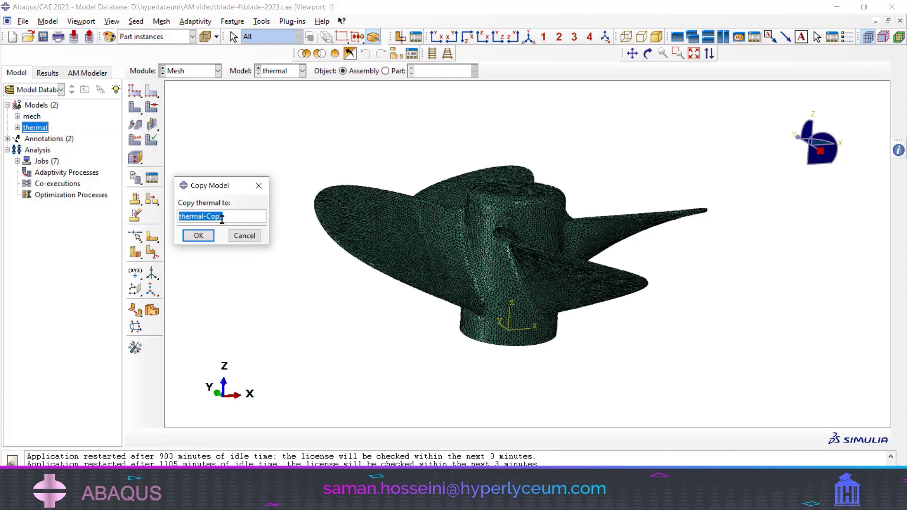
click(236, 235)
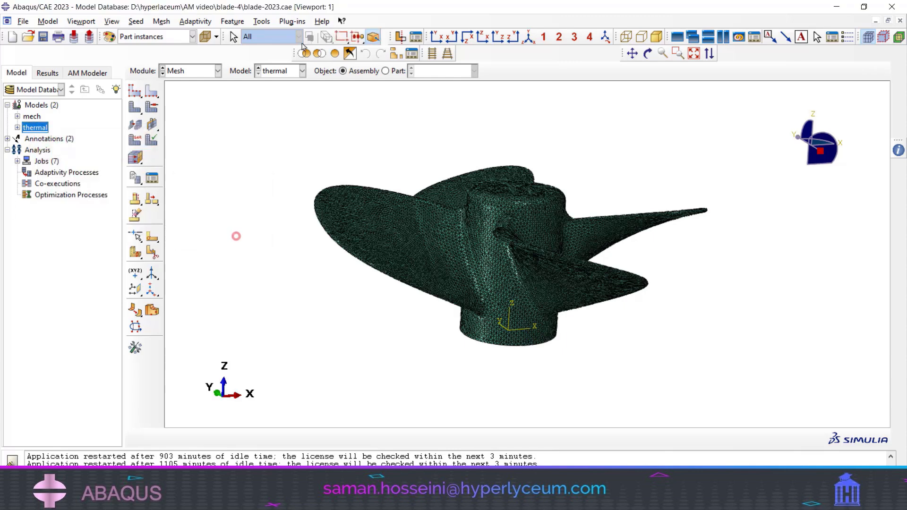
- Switch to the mech model's loads and inspect the BC-1 boundary condition and the region on the propeller where it is applied
click(282, 67)
click(283, 84)
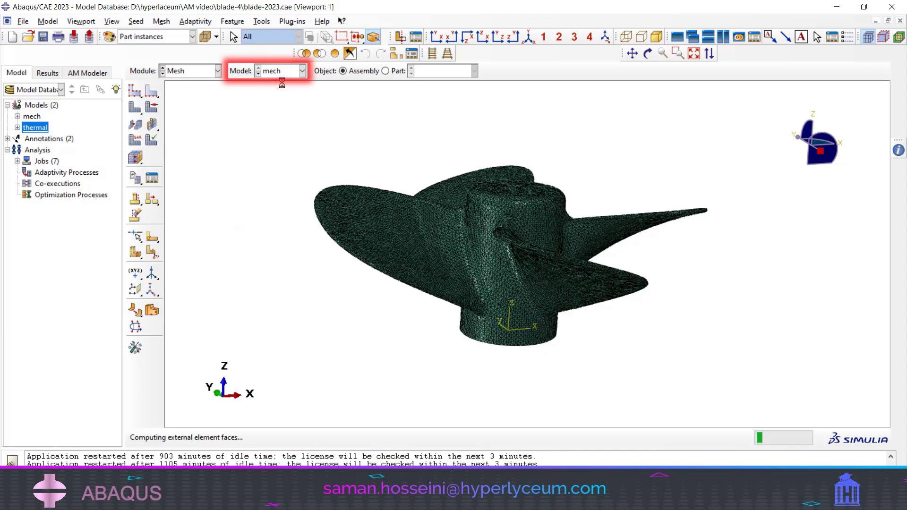
click(192, 72)
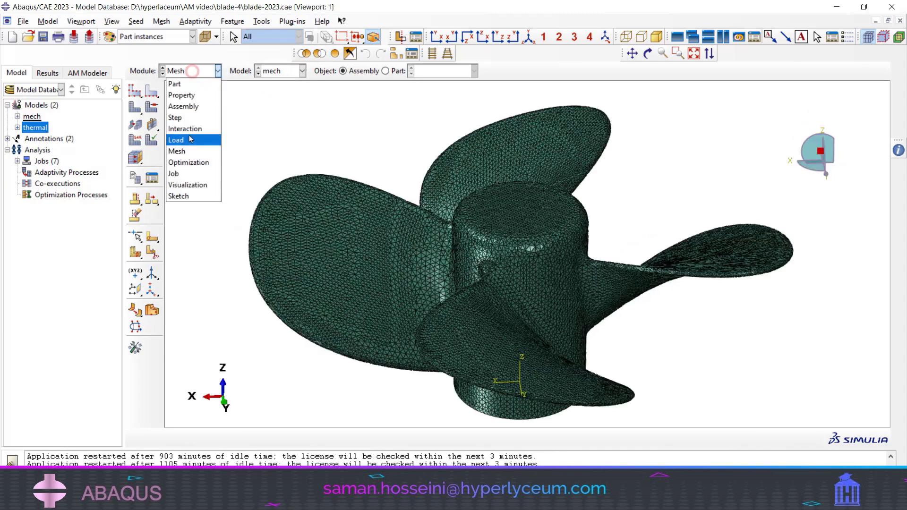
click(186, 140)
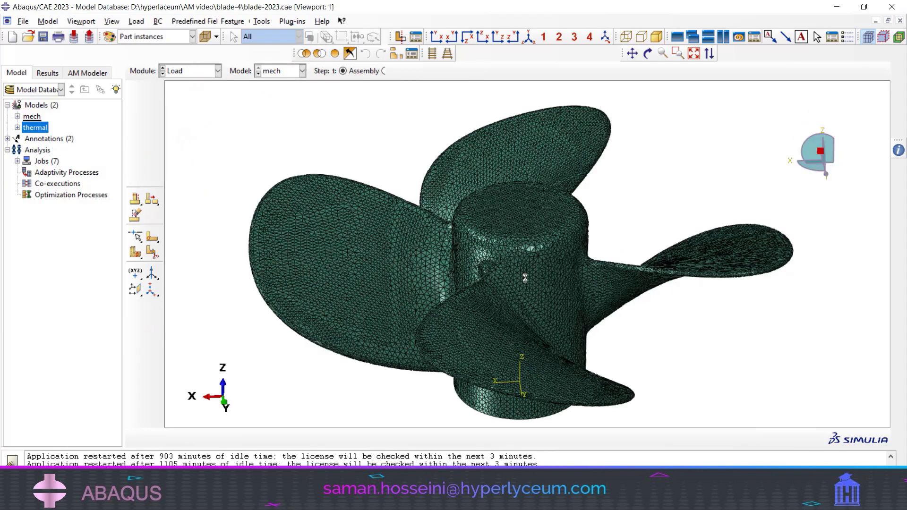
click(152, 111)
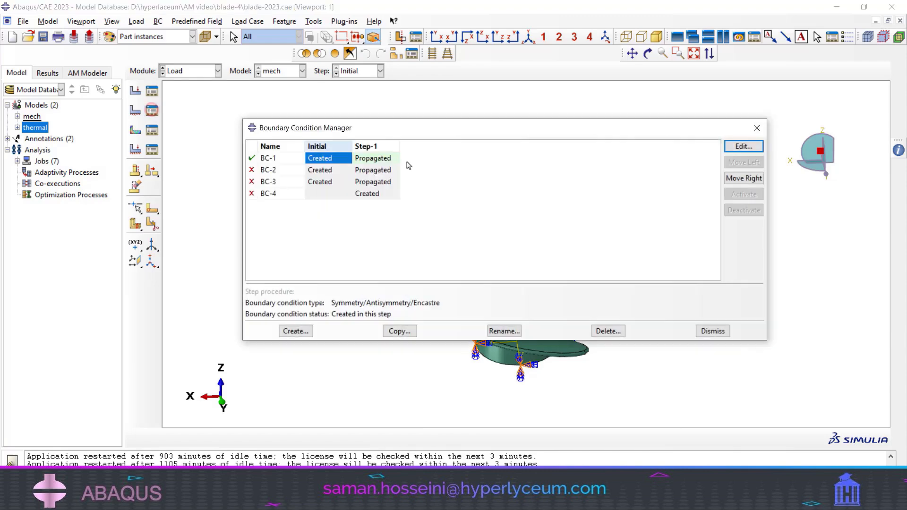
double_click(329, 160)
click(704, 333)
ctrl+alt+drag(516, 321, 514, 231)
click(143, 359)
- Check the element family and type assigned to the whole propeller mesh in the mech model, leaving them as they are
click(191, 71)
click(185, 146)
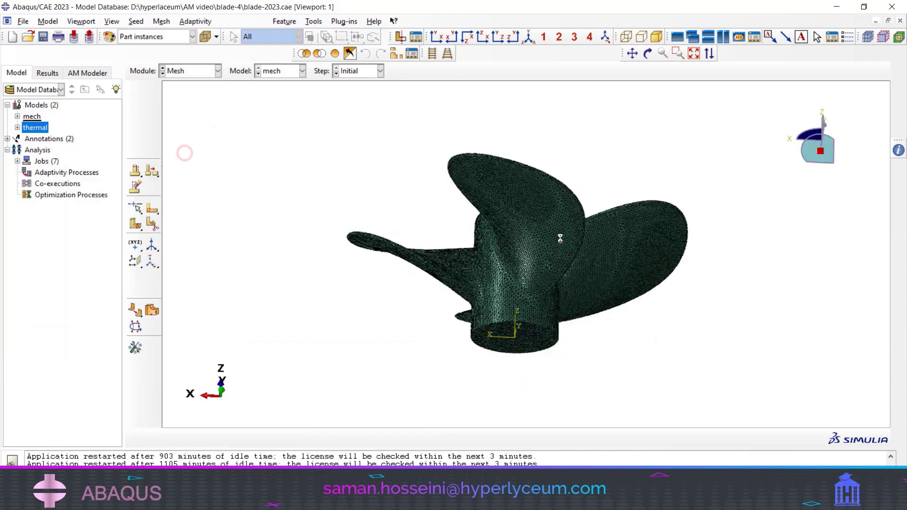
click(136, 141)
drag(233, 95, 756, 401)
click(318, 437)
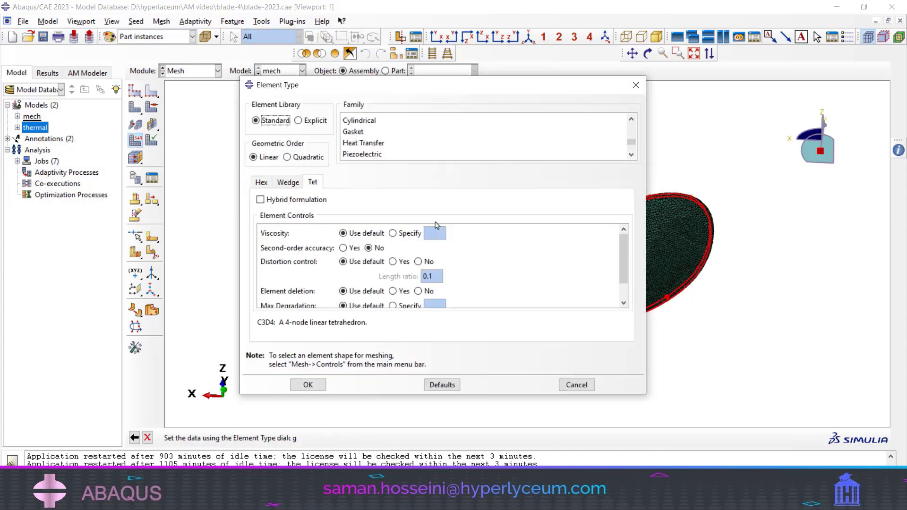
scroll(371, 141, down, 2)
scroll(371, 142, up, 3)
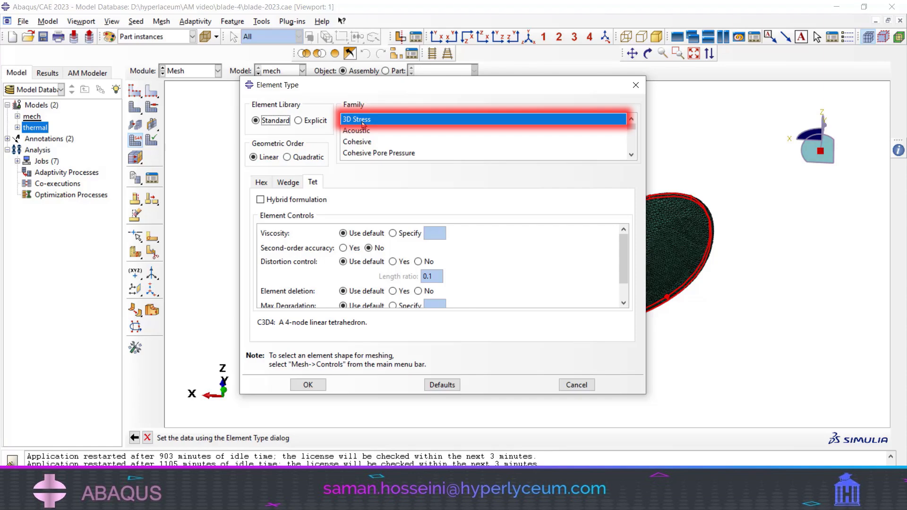
click(585, 385)
ctrl+alt+drag(587, 385, 557, 264)
- Inspect the geometry covered by the thermal model's assembly set named thermal without changing it
click(180, 70)
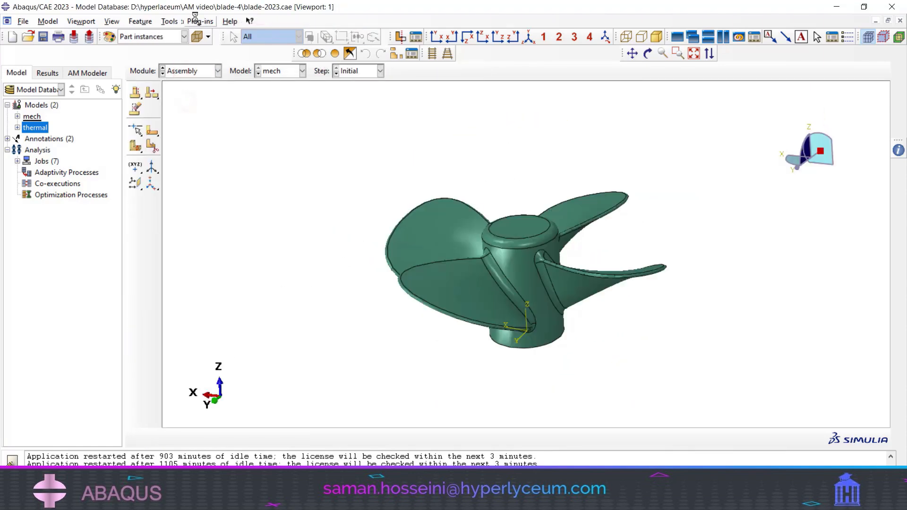
click(293, 75)
click(289, 92)
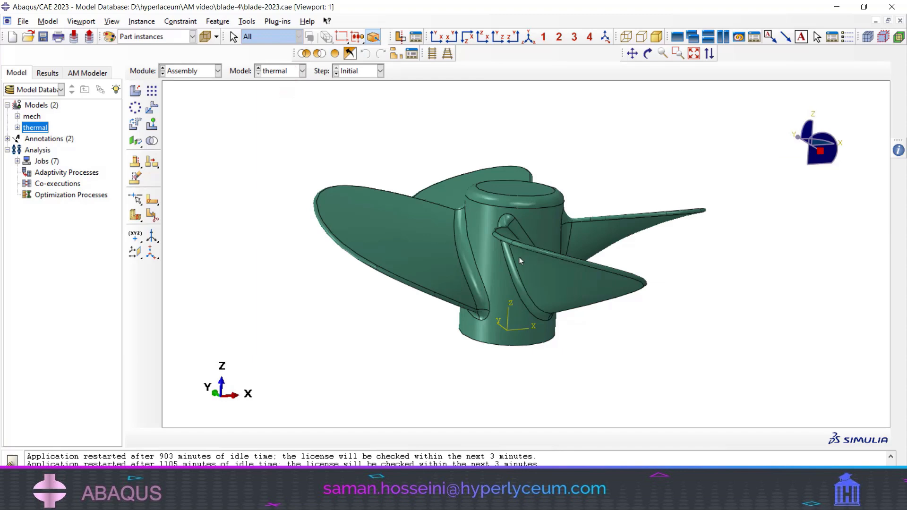
click(237, 22)
mouse_move(264, 68)
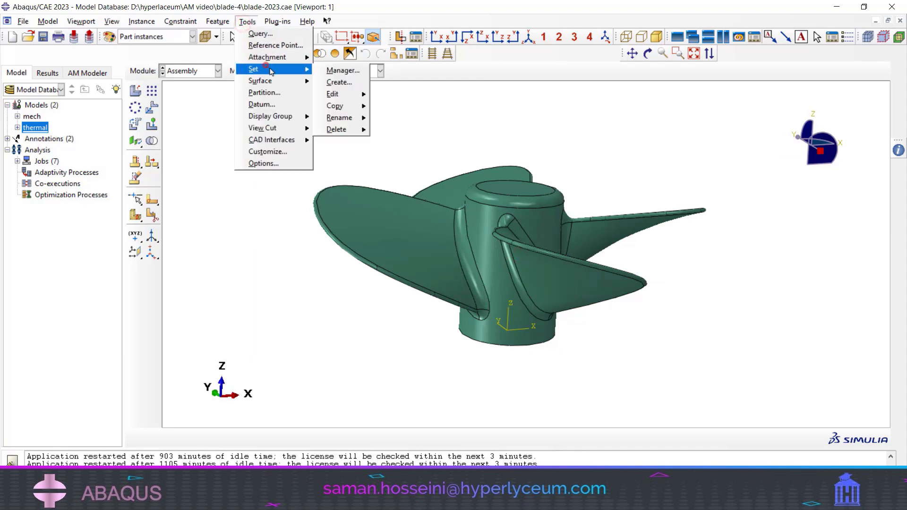
click(340, 70)
drag(173, 84, 338, 160)
click(219, 374)
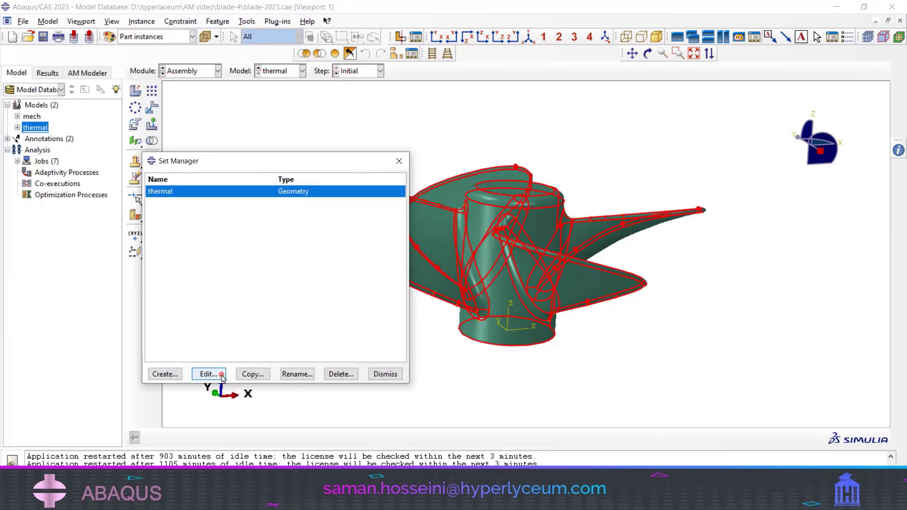
click(147, 438)
- Inspect the geometry covered by the mech model's assembly set named mech without changing it
click(281, 71)
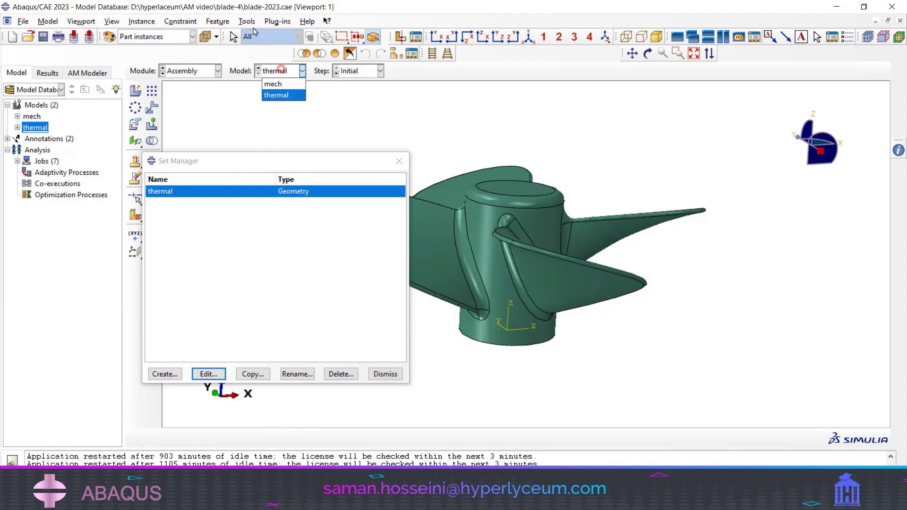
click(249, 22)
click(291, 71)
click(293, 71)
click(278, 81)
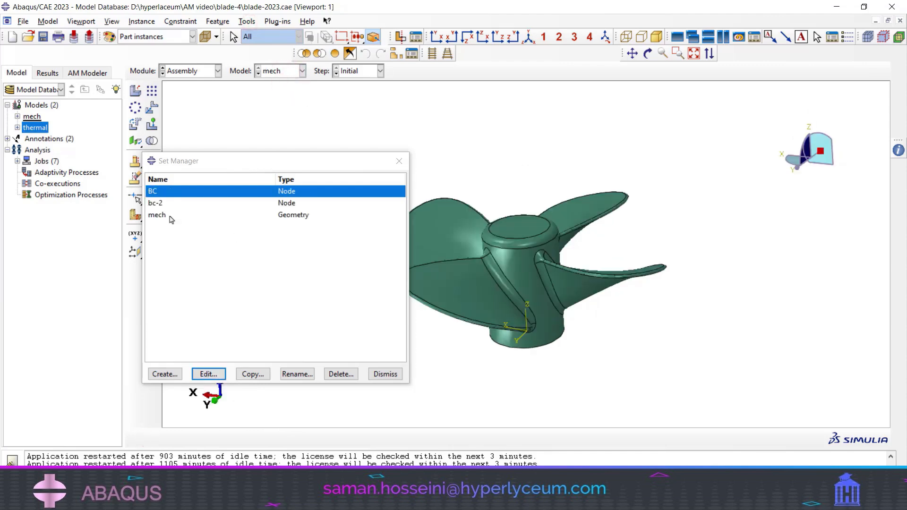
double_click(170, 216)
click(385, 374)
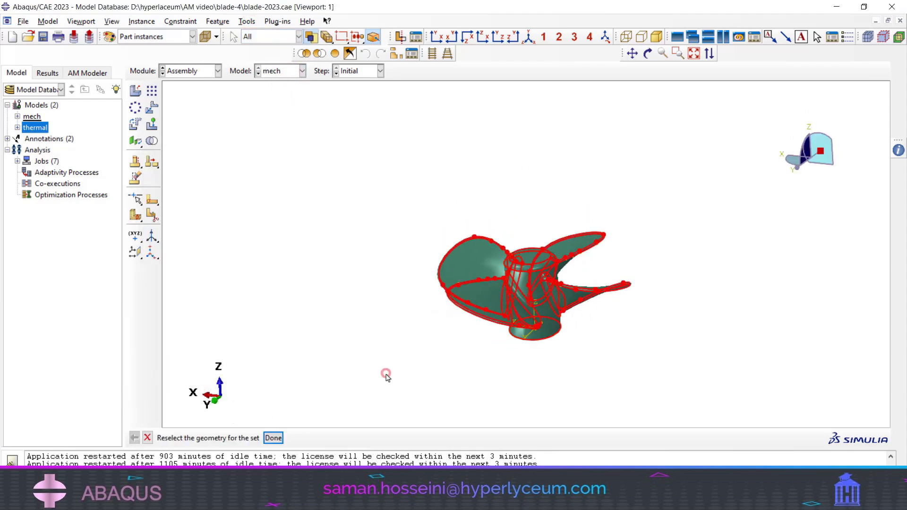
click(146, 438)
- Create thermo-mechanical AM-Model-1 for laser direct energy deposition with sequential CAE models, thermal as the thermal model and mech as the structural model
click(278, 22)
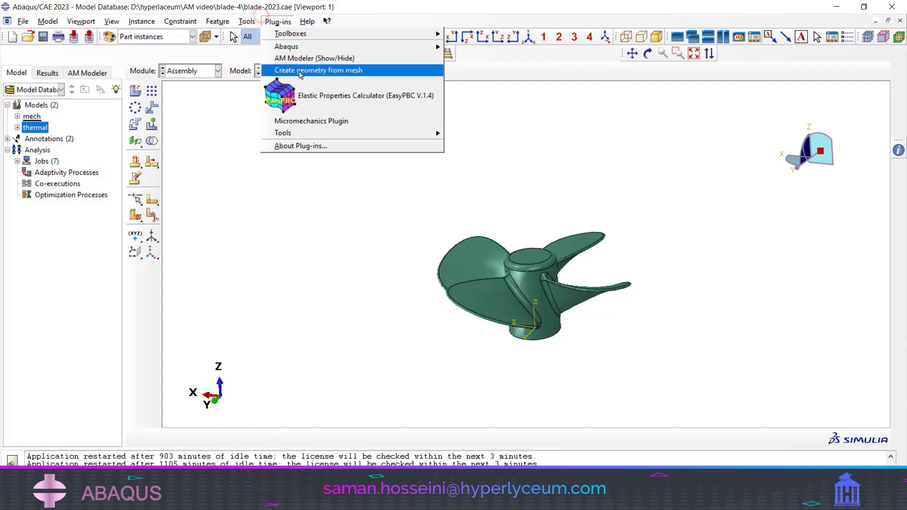
click(300, 60)
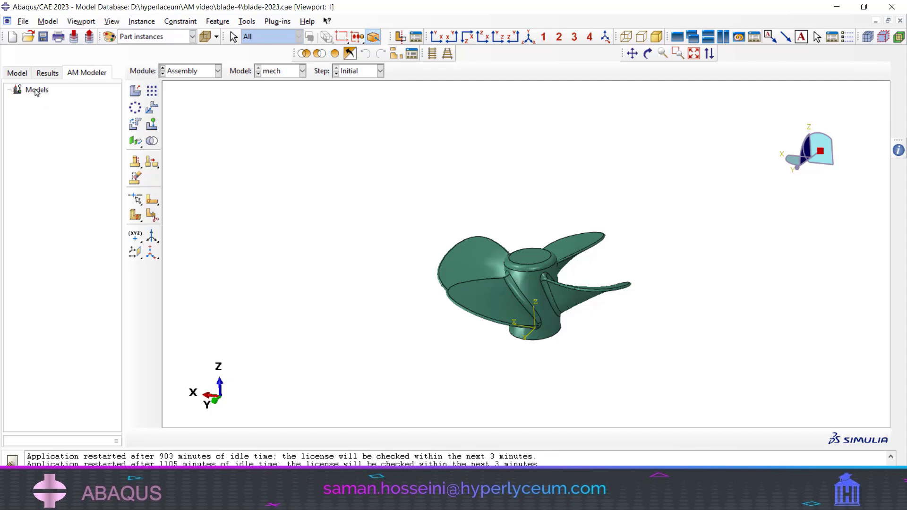
click(37, 90)
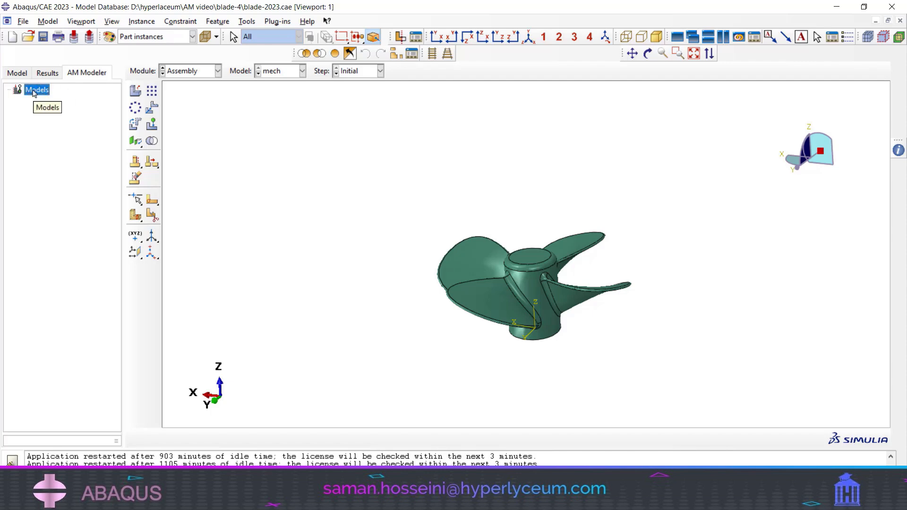
double_click(34, 91)
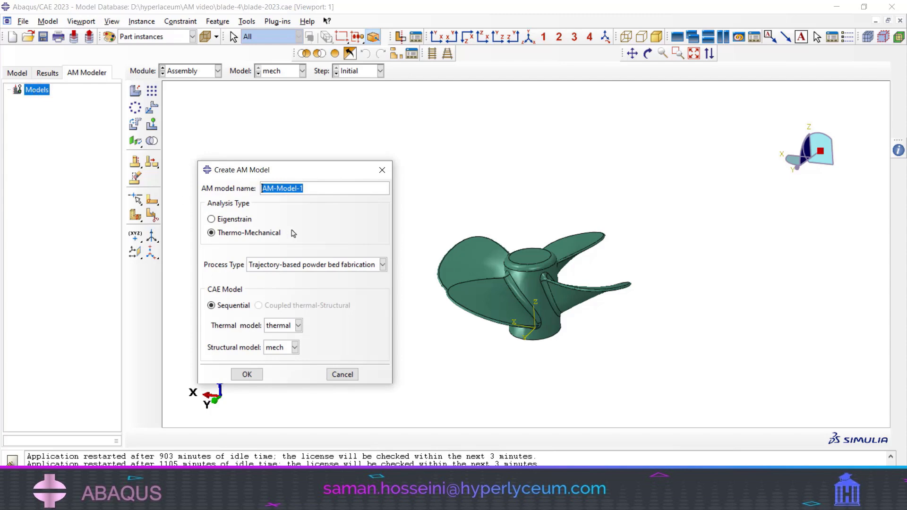
click(211, 233)
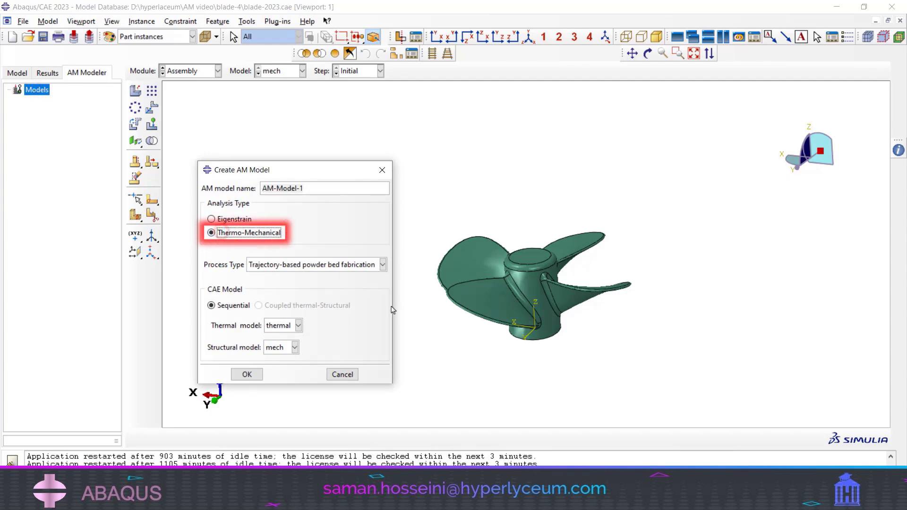
click(301, 265)
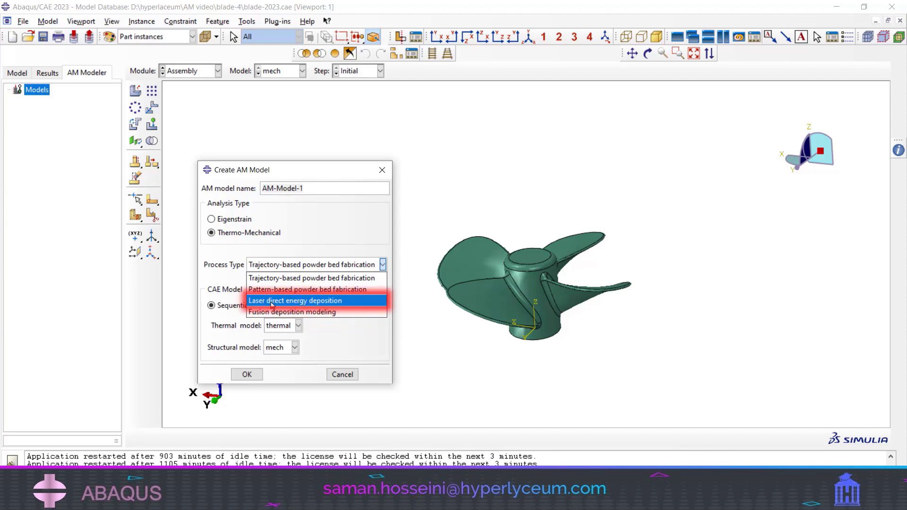
click(319, 301)
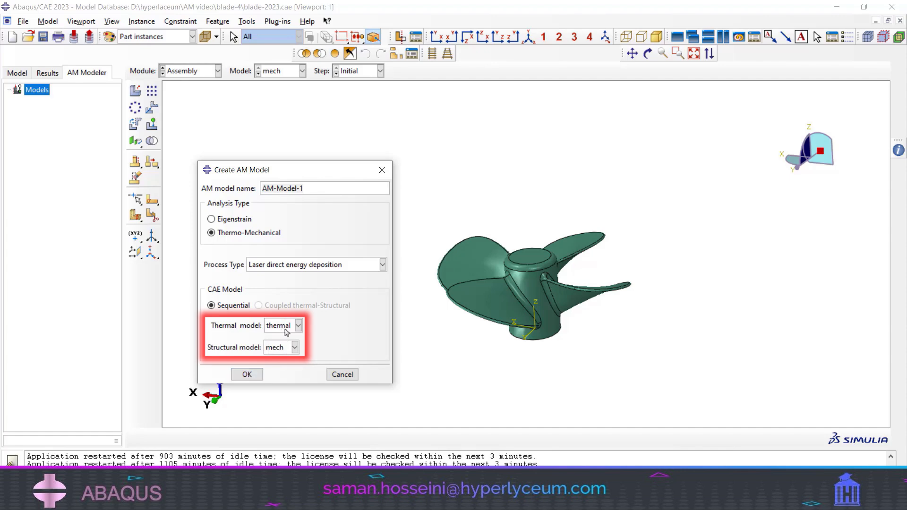
click(246, 375)
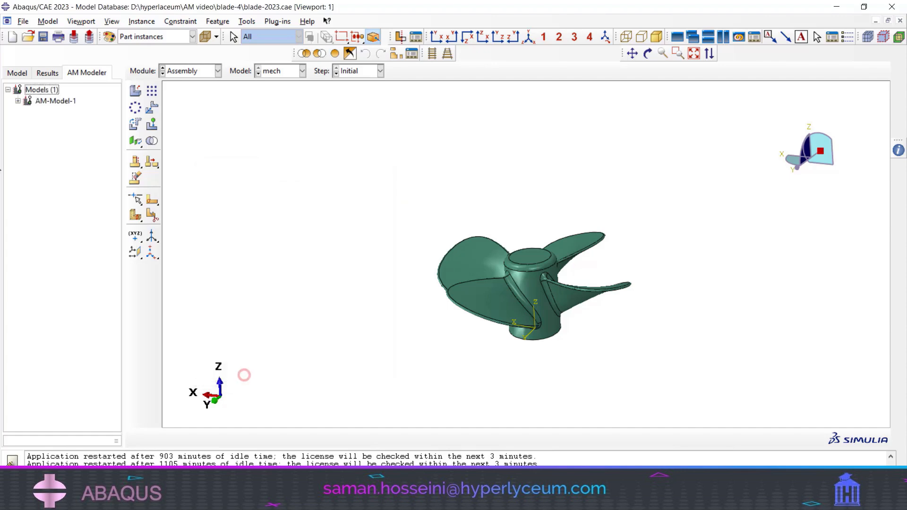
- Create Event series-1 of type ABQ_AM_PowerMagnitude in the thermal model from 7b5626d00e7a4de0b9efd40cb870bd04_GcodeLaser.csv, and look through its imported rows
click(57, 113)
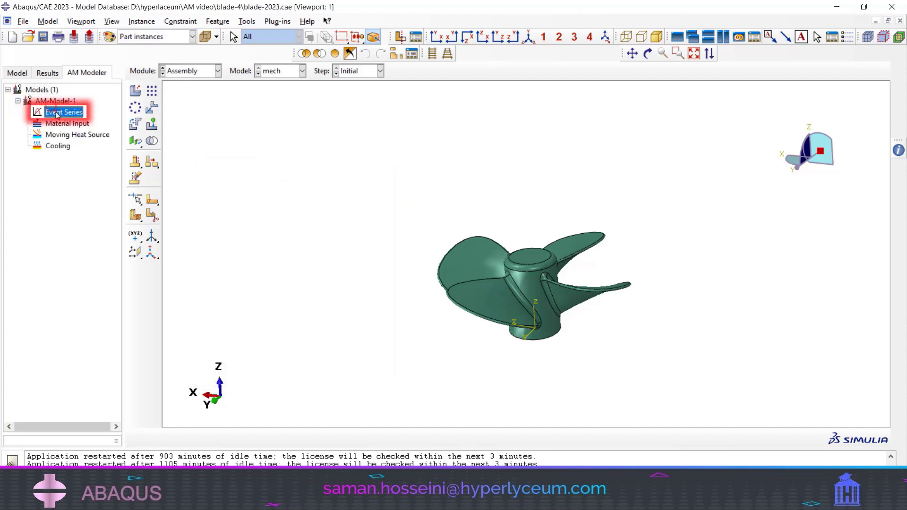
double_click(57, 113)
click(208, 63)
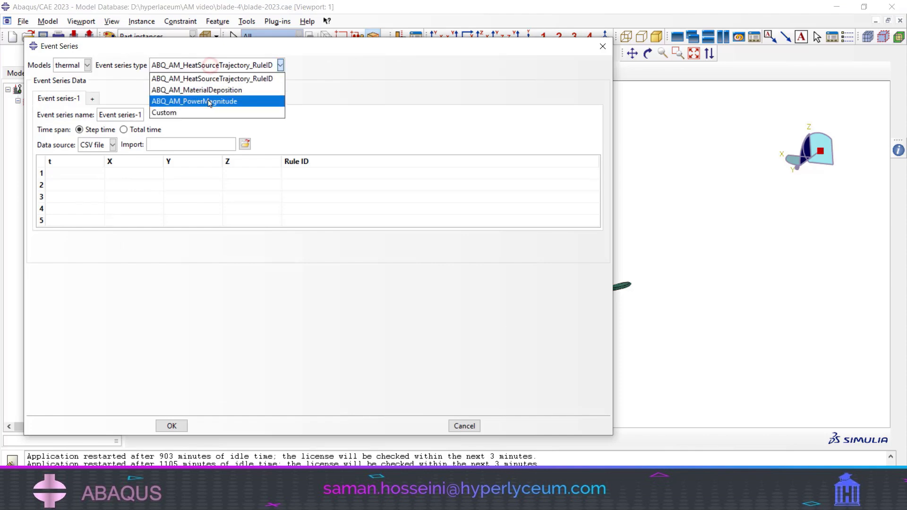
click(195, 102)
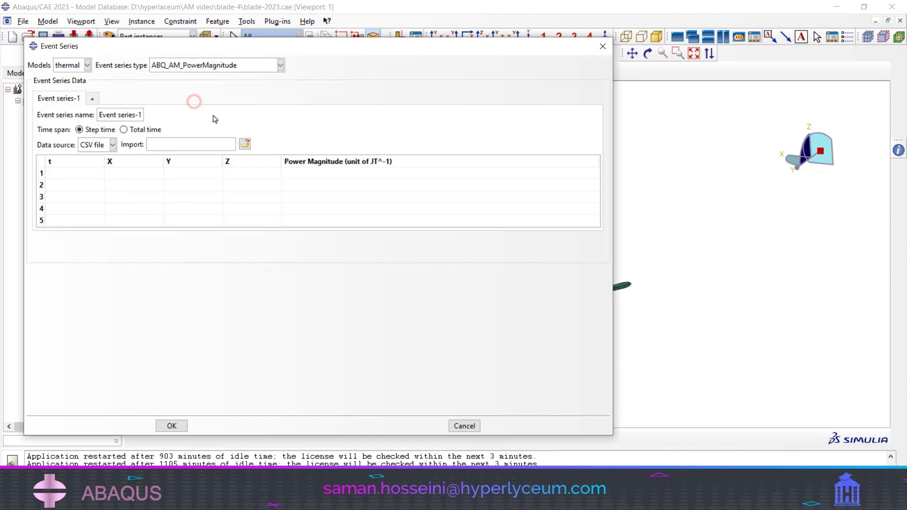
click(245, 145)
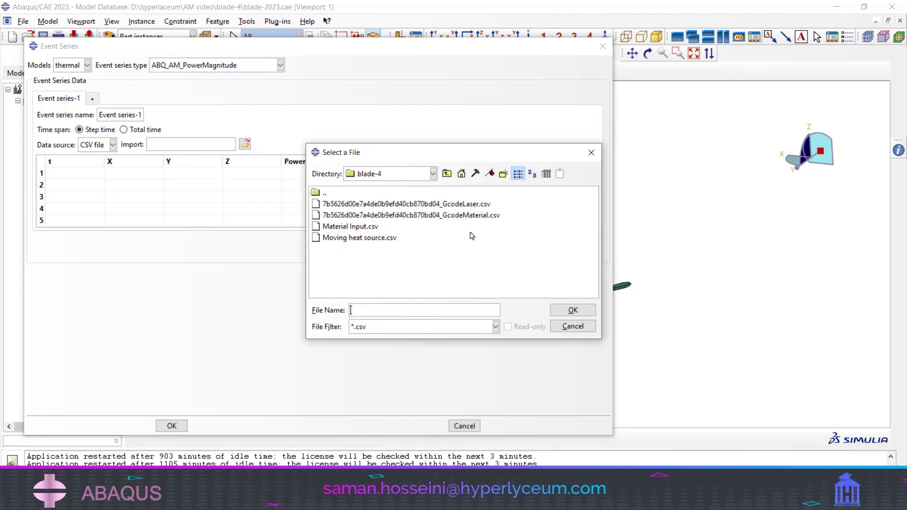
click(474, 205)
double_click(474, 205)
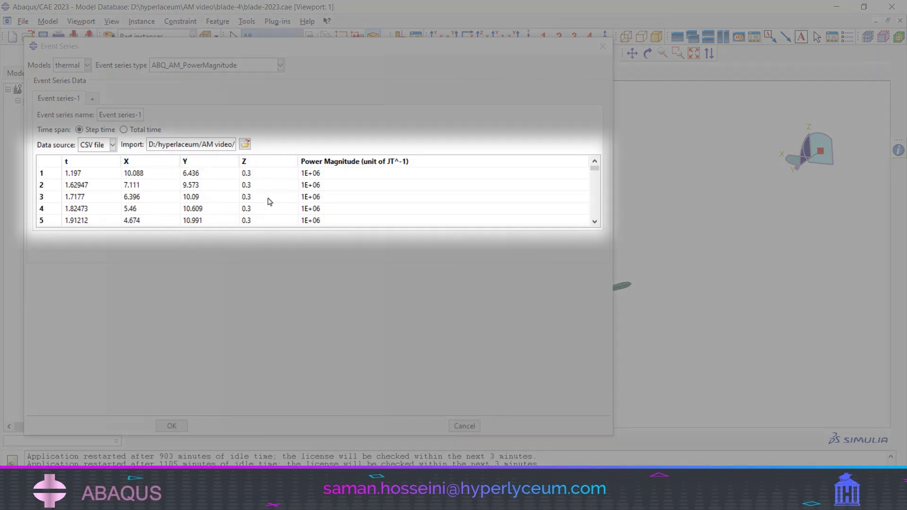
drag(341, 178, 343, 204)
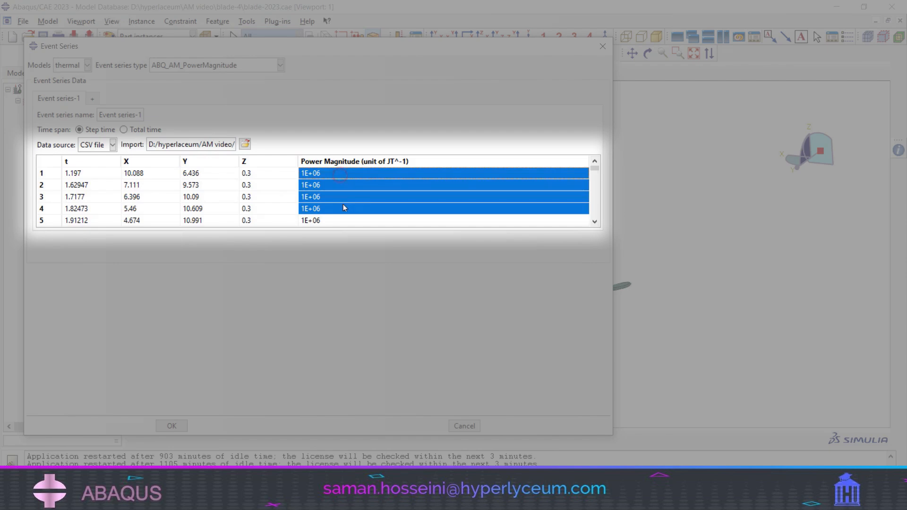
drag(594, 169, 594, 179)
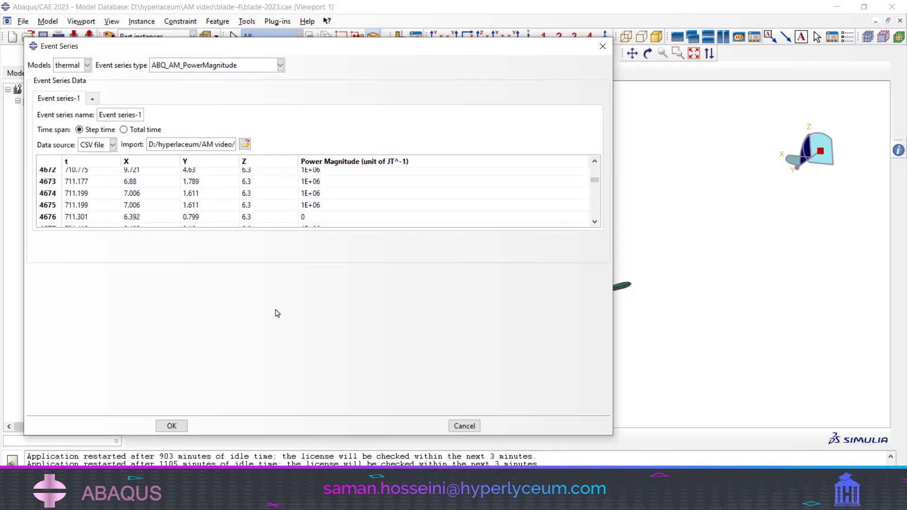
click(173, 426)
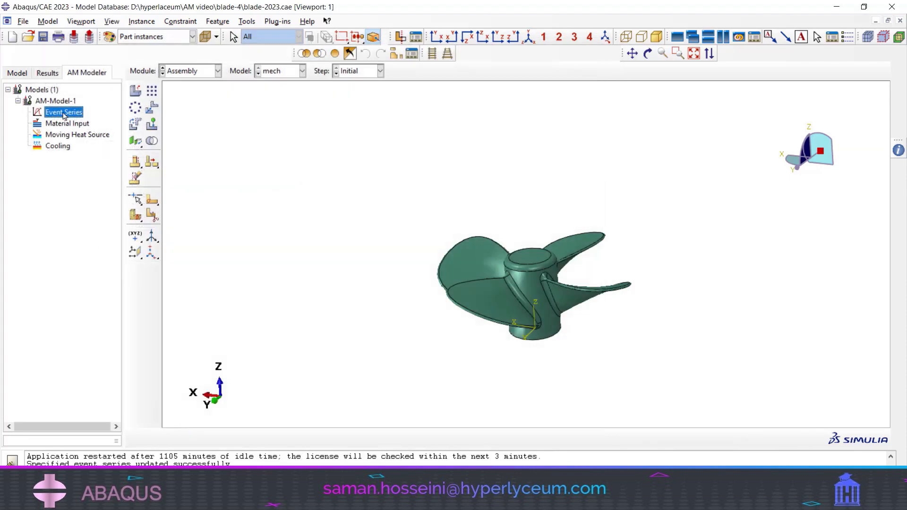
- Set up Event series-2 of type ABQ_AM_MaterialDeposition in the mech model and import 7b5626d00e7a4de0b9efd40cb870bd04_GcodeMaterial.csv
double_click(65, 113)
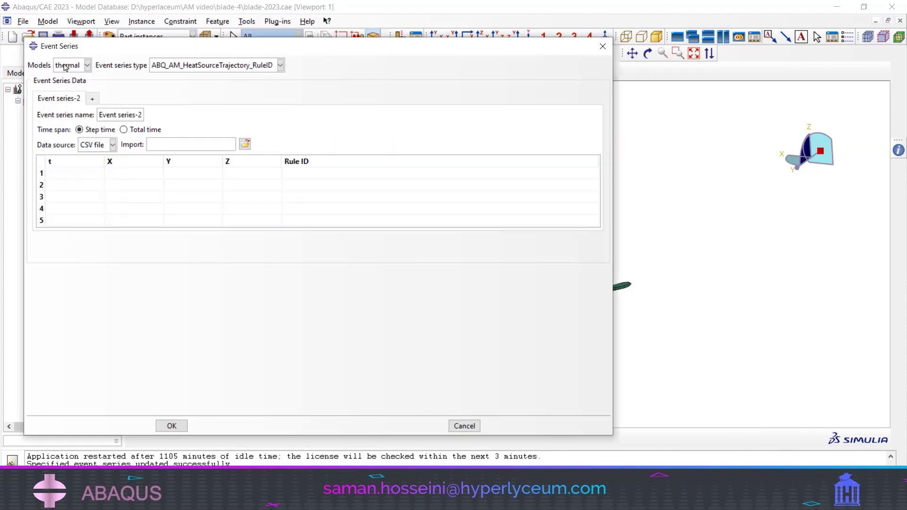
click(65, 68)
click(67, 84)
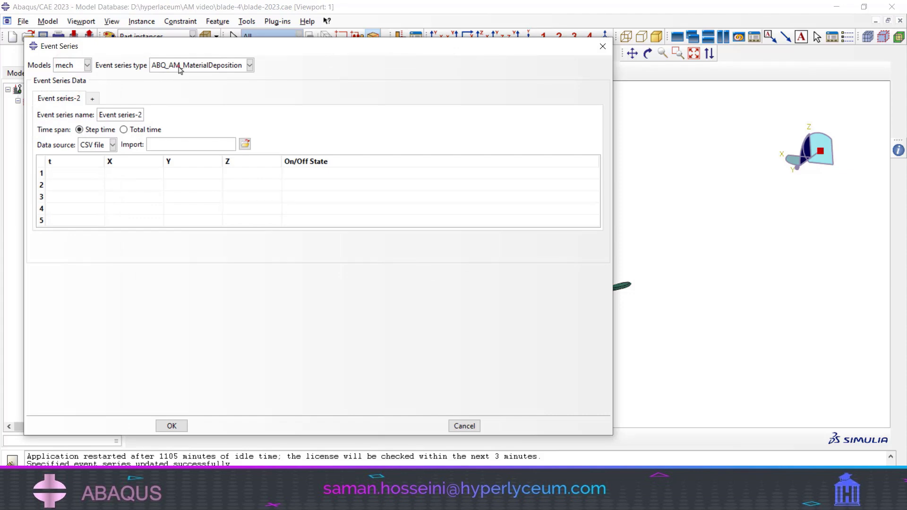
click(245, 144)
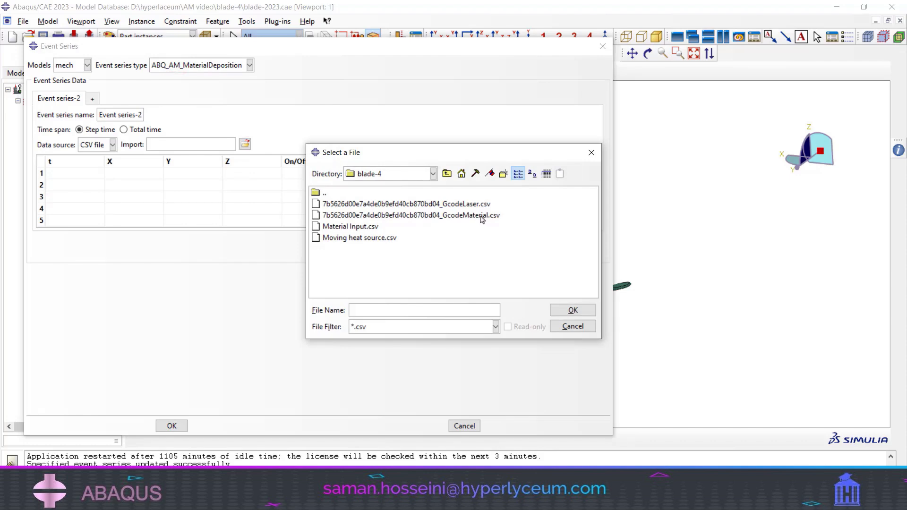
click(481, 219)
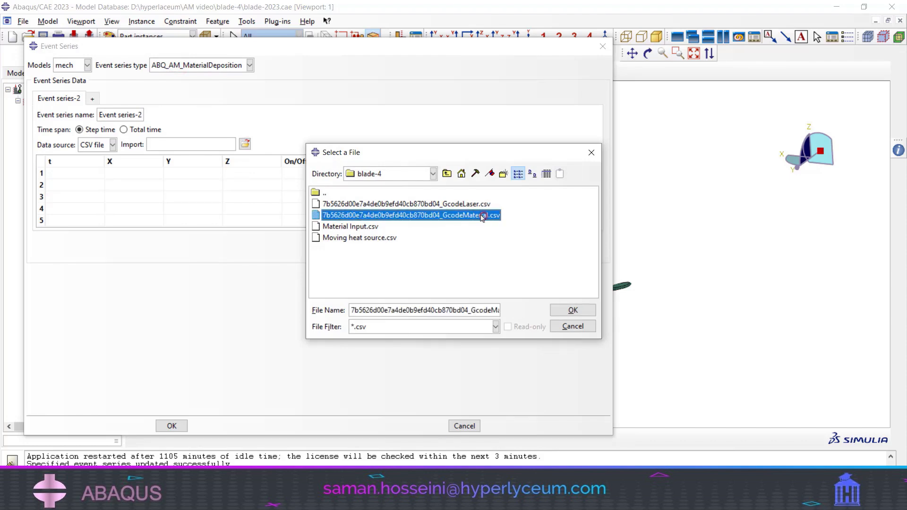
click(585, 312)
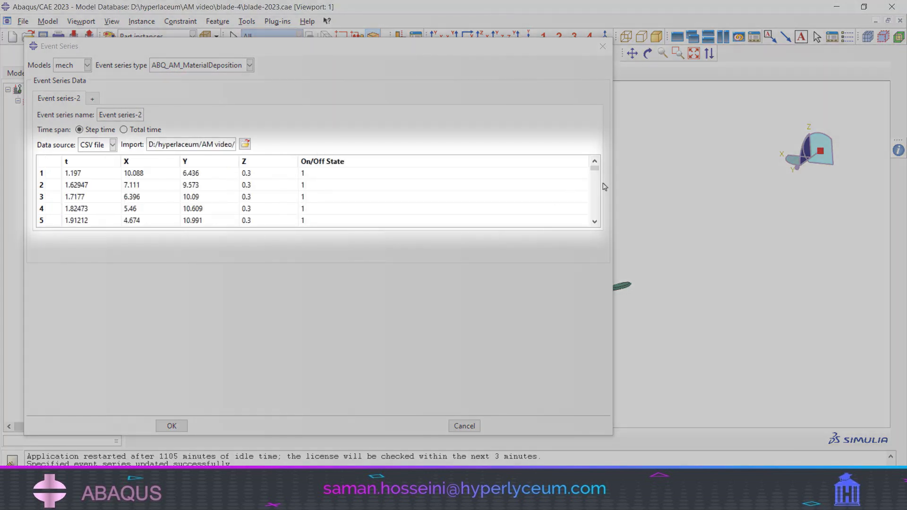
- Look through the imported time, X/Y/Z and On/Off State rows of the material deposition data and create the event series
scroll(596, 168, down, 8)
drag(65, 182, 238, 203)
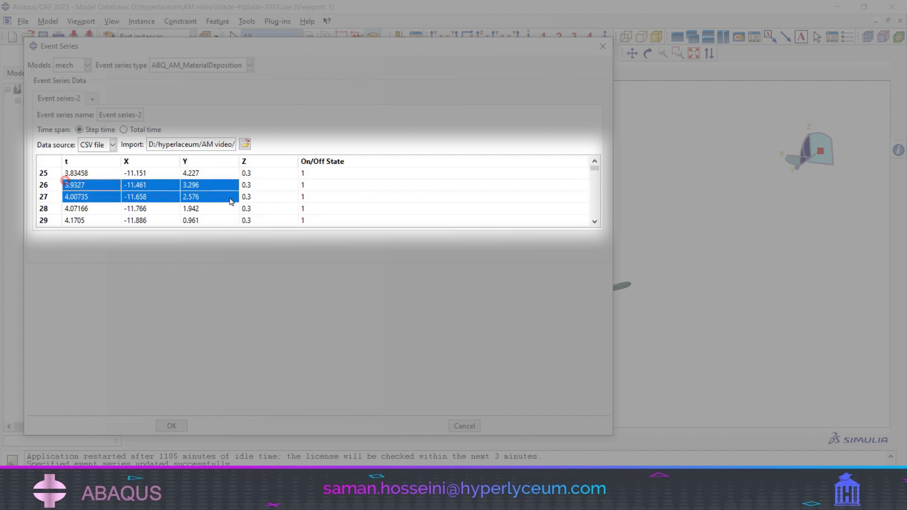
drag(147, 183, 247, 220)
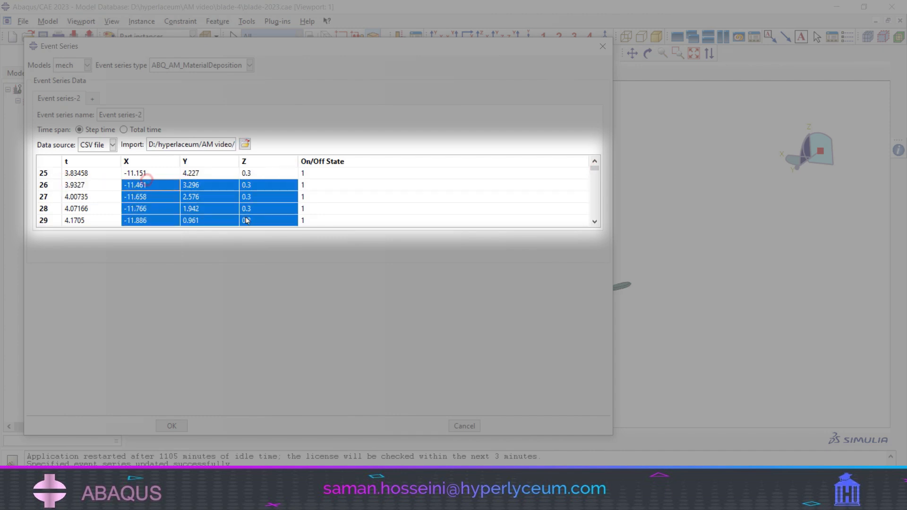
scroll(279, 201, down, 1)
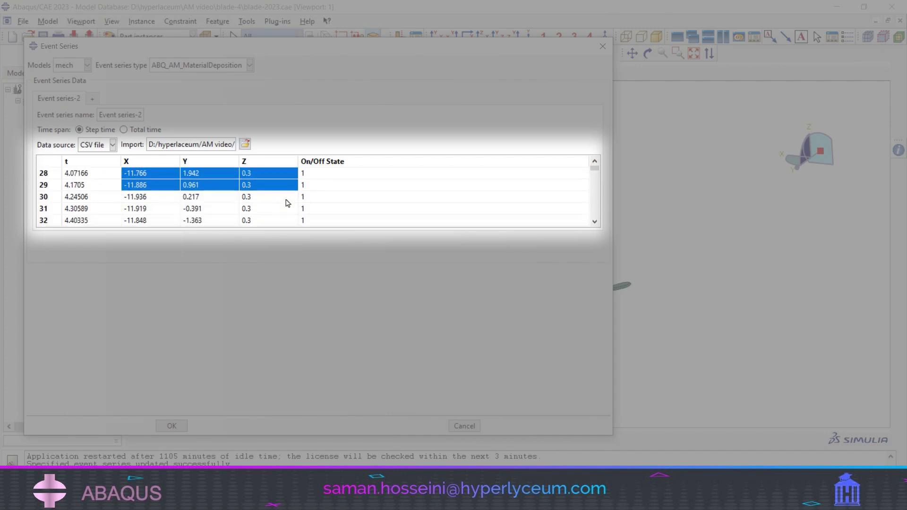
scroll(289, 203, up, 1)
drag(327, 202, 329, 220)
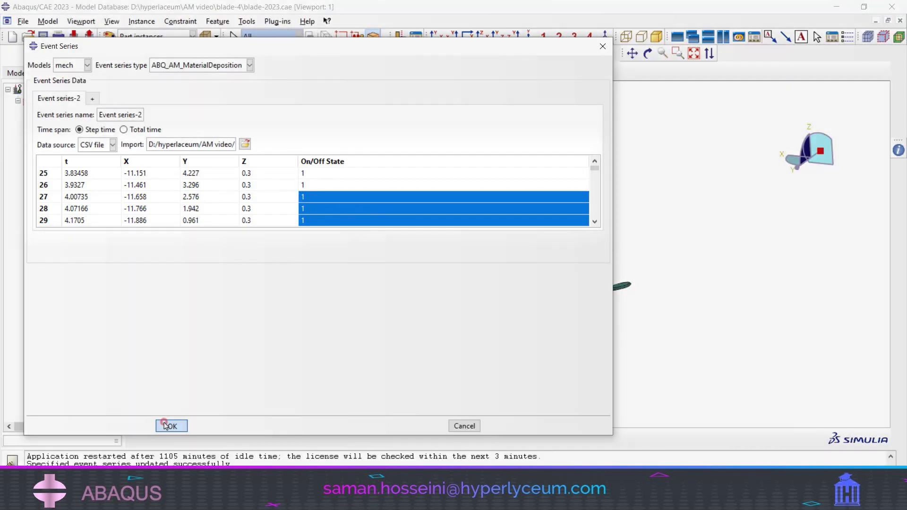
click(171, 425)
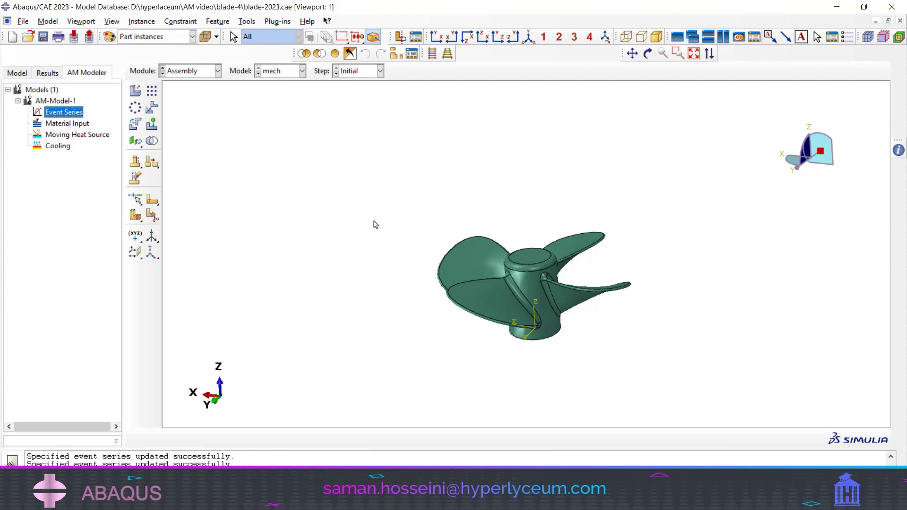
- Open the event series plot settings and show the mech model's assembly colored by part instances in an upright view
click(56, 123)
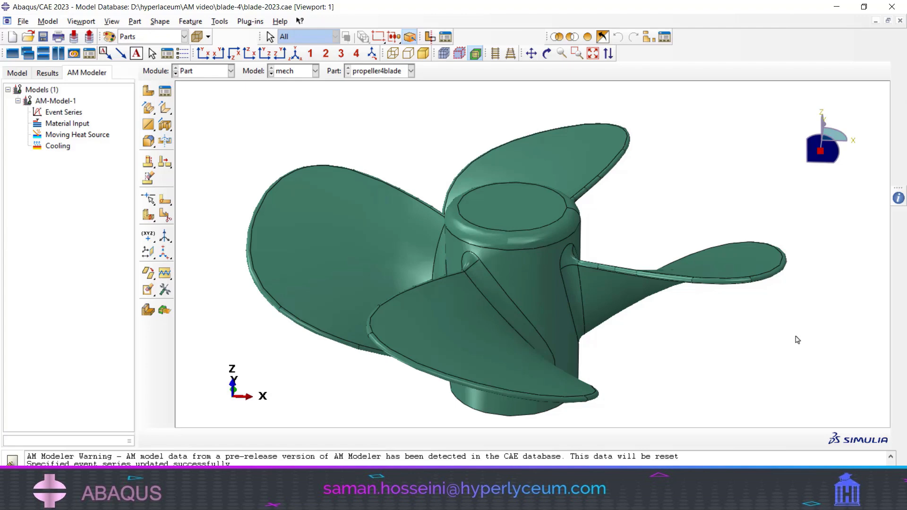
right_click(58, 112)
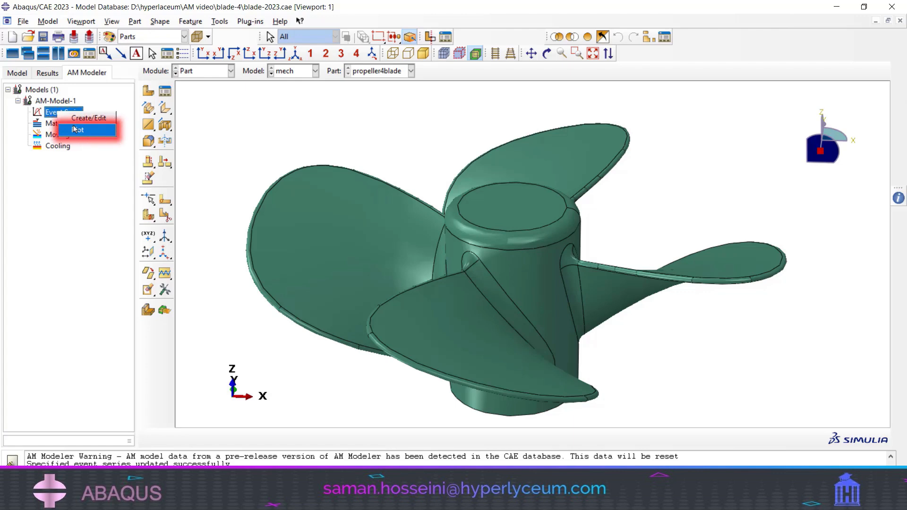
click(74, 129)
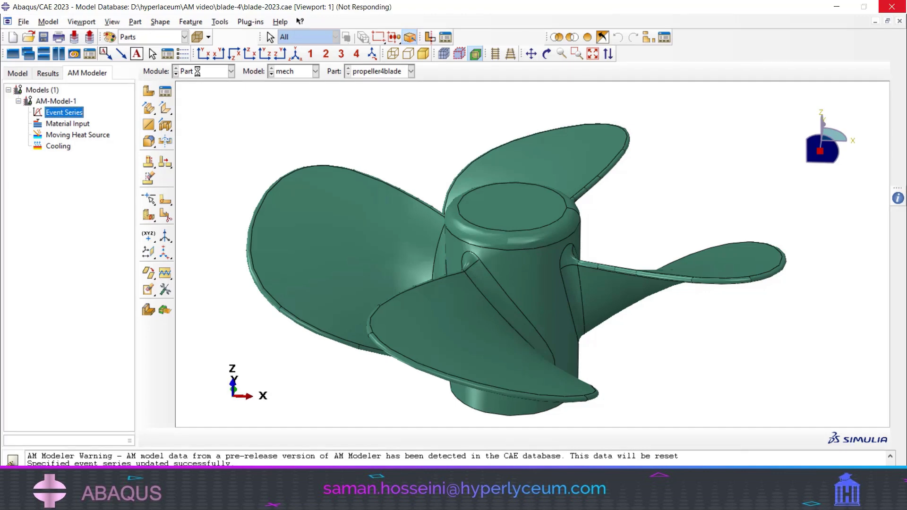
click(197, 71)
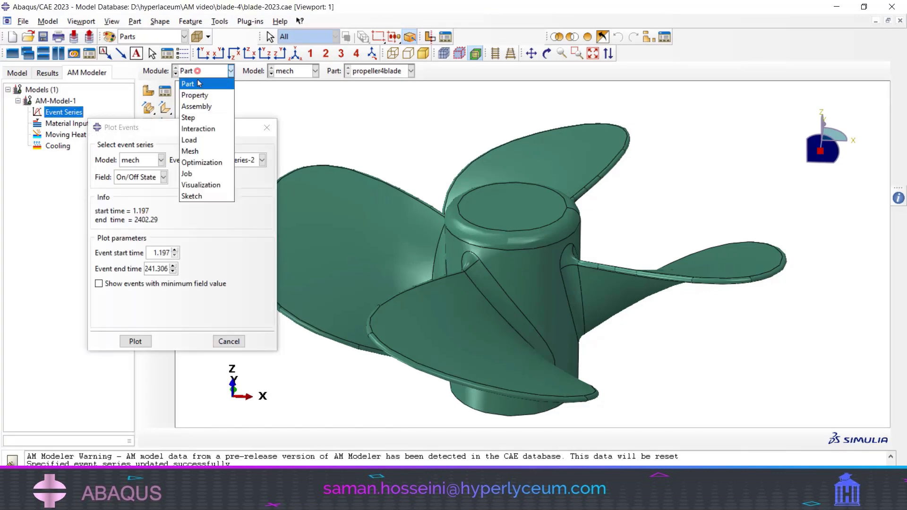
click(197, 106)
click(155, 36)
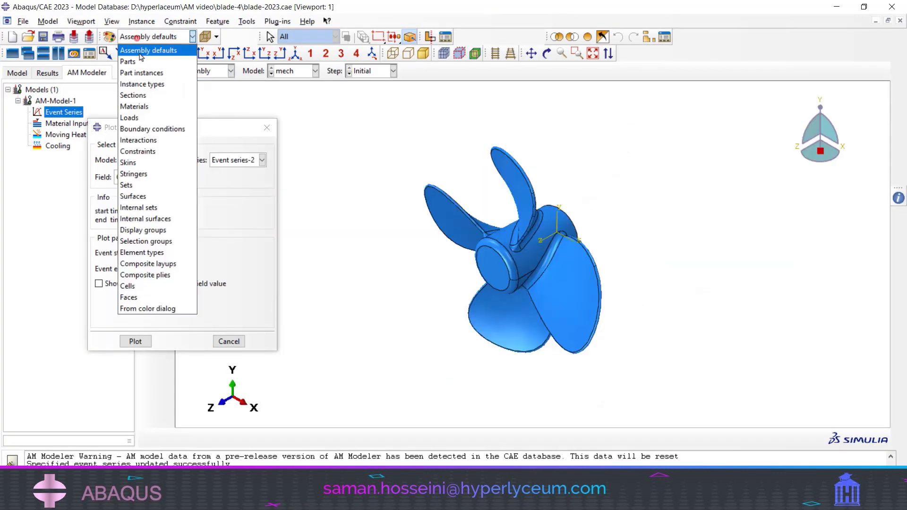
click(140, 71)
drag(468, 193, 492, 215)
scroll(491, 218, down, 1)
- Plot Event series-2 of the mech model up to an event end time of 2402.29 and examine the deposition path over the propeller
click(231, 162)
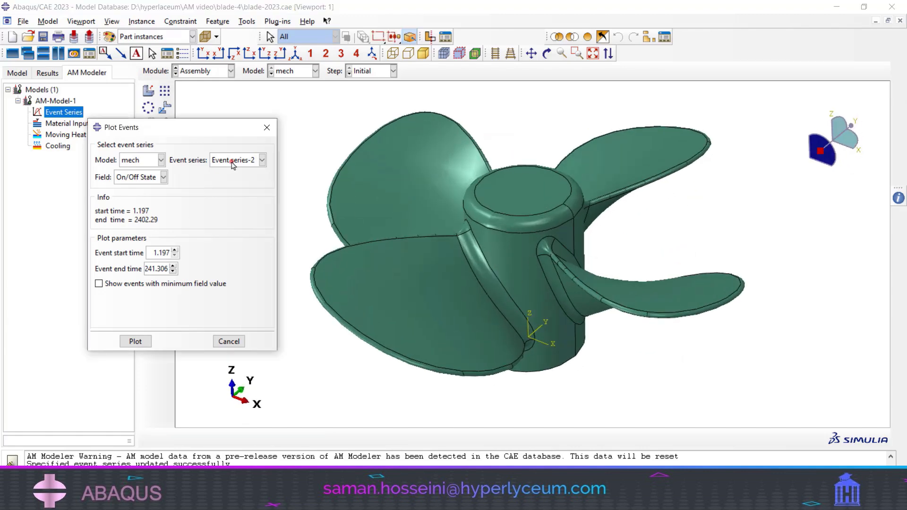
click(231, 162)
drag(173, 266, 173, 266)
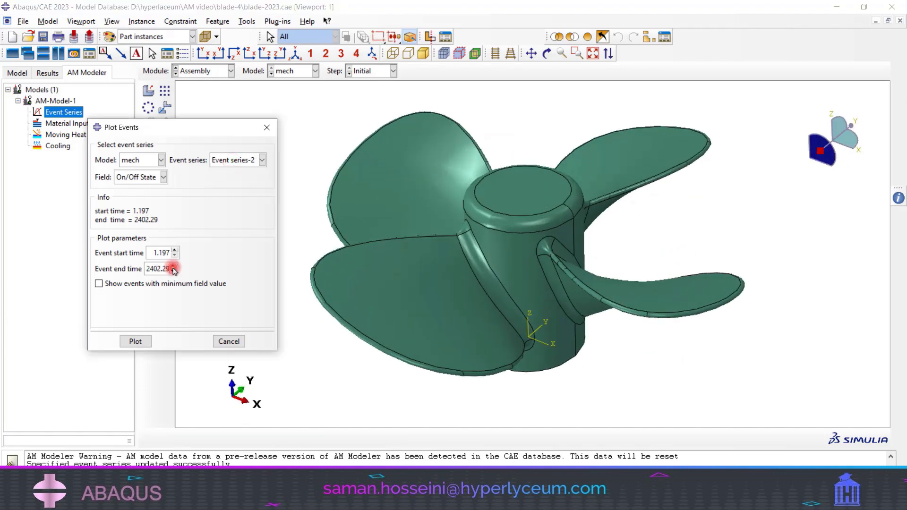
click(134, 342)
scroll(496, 265, down, 2)
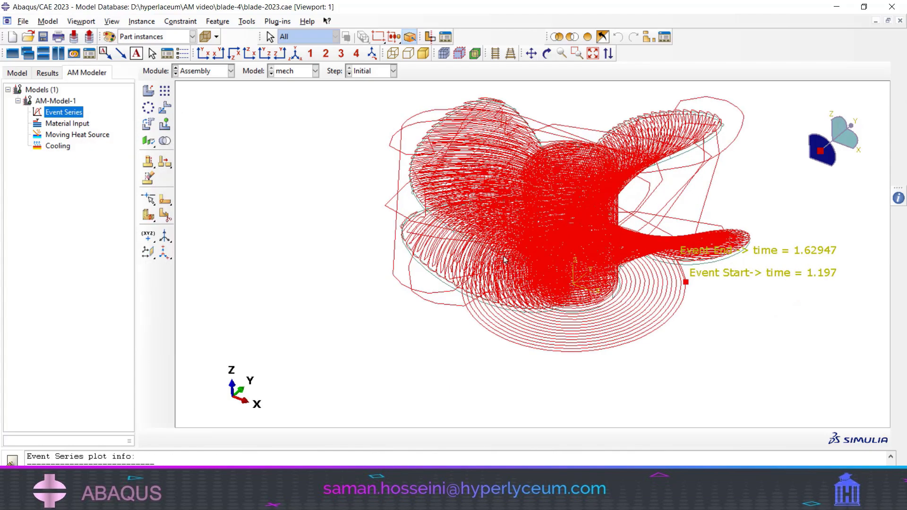
ctrl+alt+drag(497, 264, 543, 228)
scroll(547, 313, up, 2)
scroll(587, 324, up, 5)
scroll(555, 281, down, 3)
scroll(543, 227, up, 3)
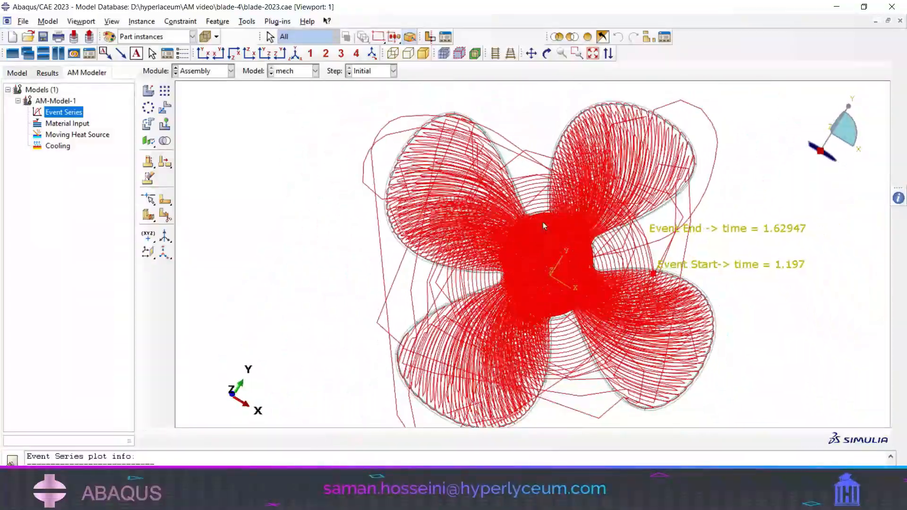
mouse_move(610, 263)
ctrl+alt+mouse_down()
mouse_move(427, 272)
mouse_move(375, 243)
mouse_move(542, 283)
mouse_move(506, 269)
mouse_move(654, 249)
mouse_move(525, 197)
mouse_move(567, 236)
mouse_move(499, 262)
mouse_move(543, 265)
mouse_move(491, 302)
mouse_move(599, 265)
ctrl+alt+mouse_up()
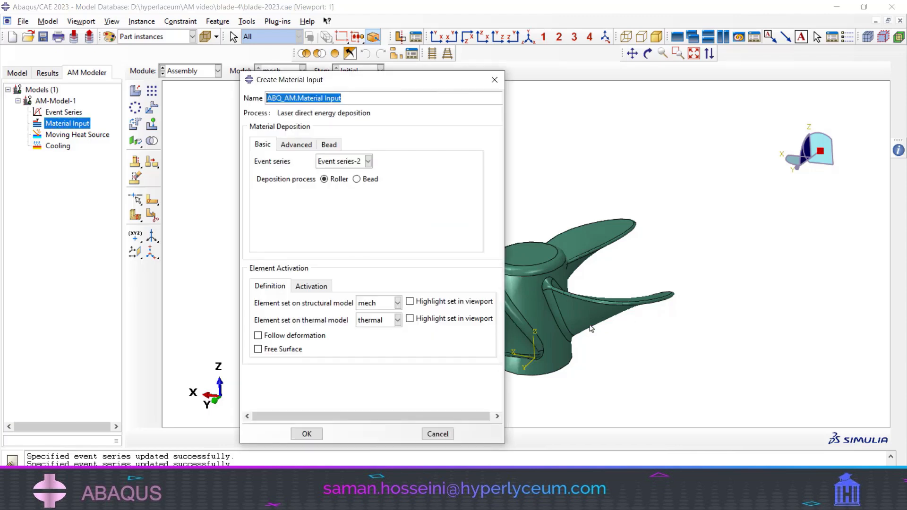
- Set the material input to Event series-2 with the Bead deposition process, and highlight the mech and thermal element sets to check them
click(361, 162)
click(355, 161)
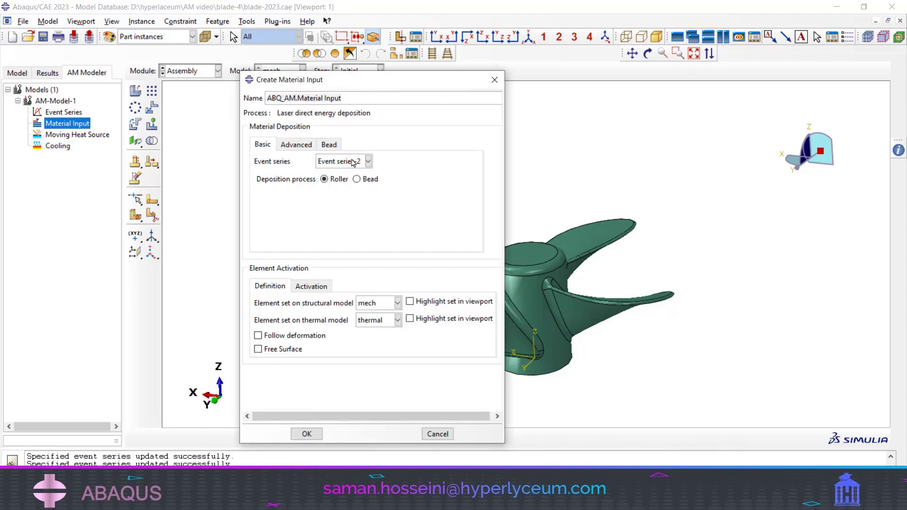
click(361, 162)
click(356, 162)
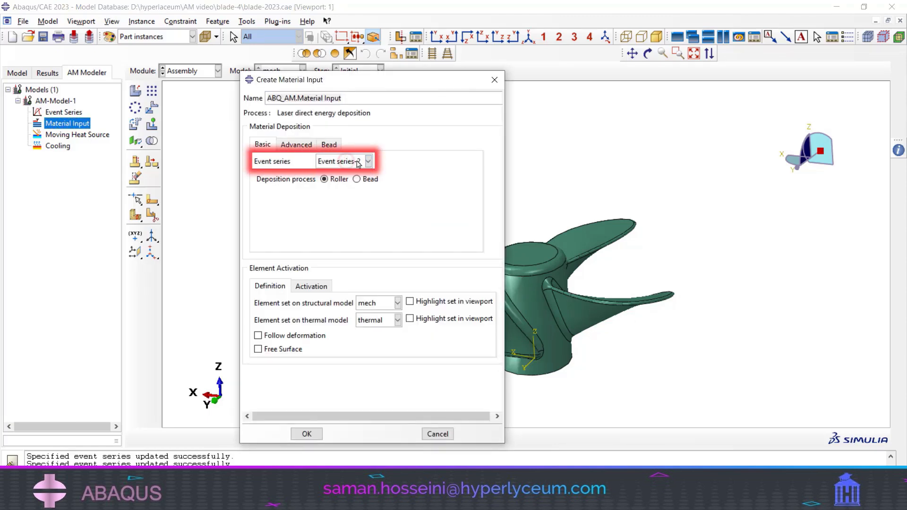
drag(481, 80, 409, 67)
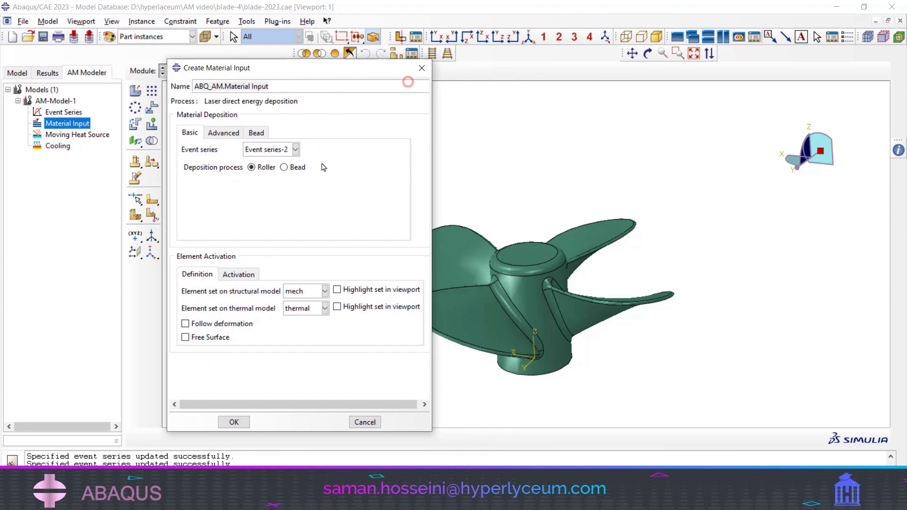
click(296, 168)
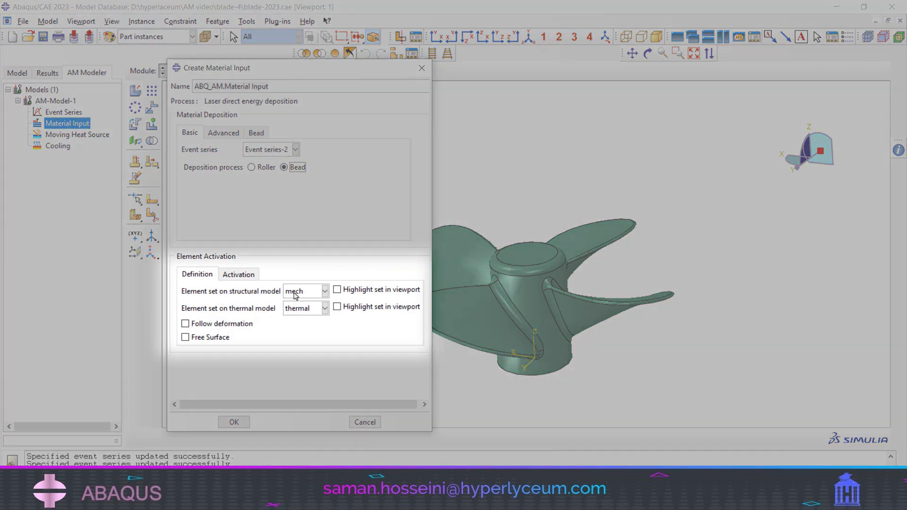
click(357, 290)
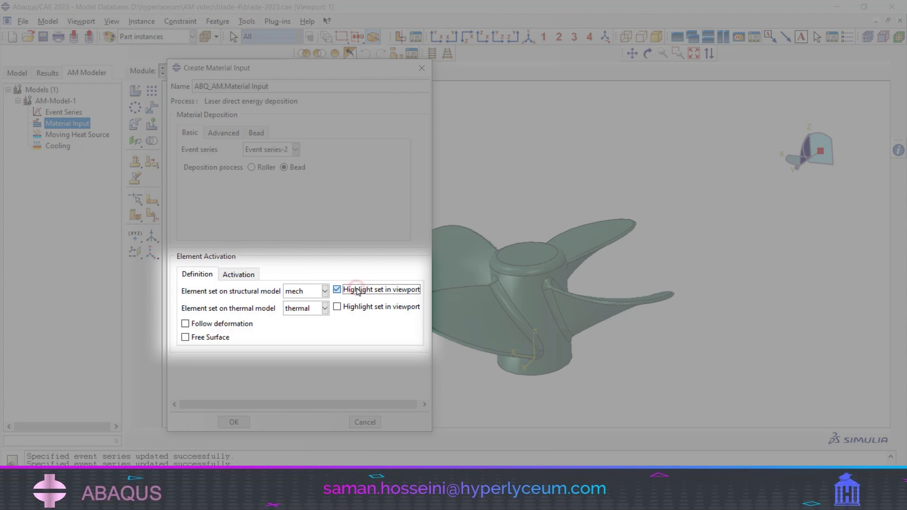
click(354, 288)
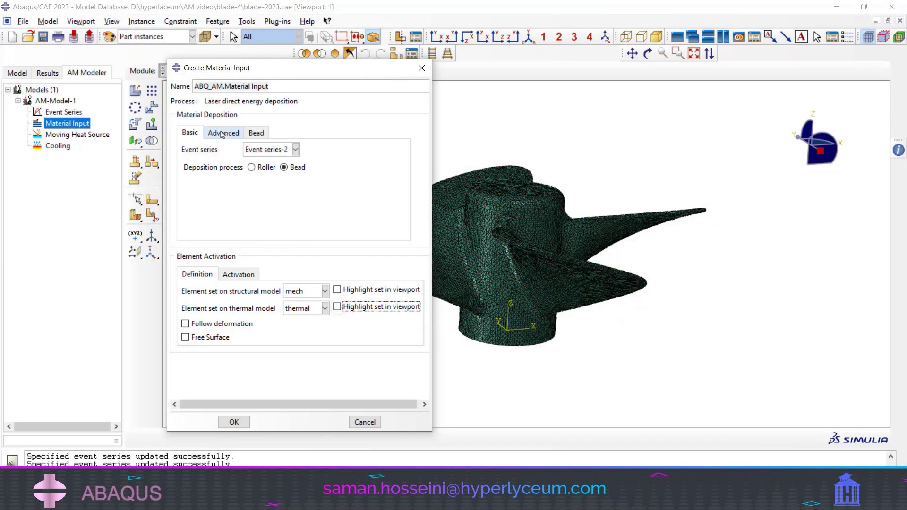
- Set the material input's activation type to Full and its bead stack direction to Z
click(222, 132)
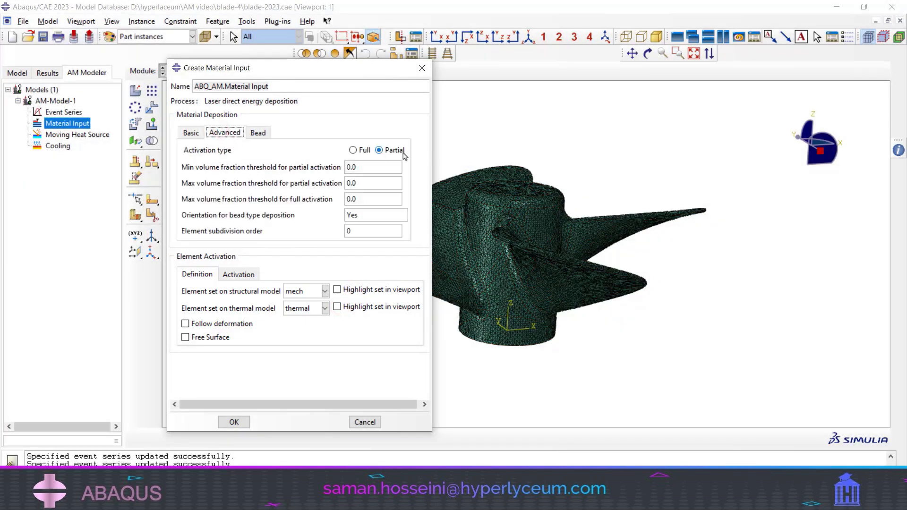
click(353, 150)
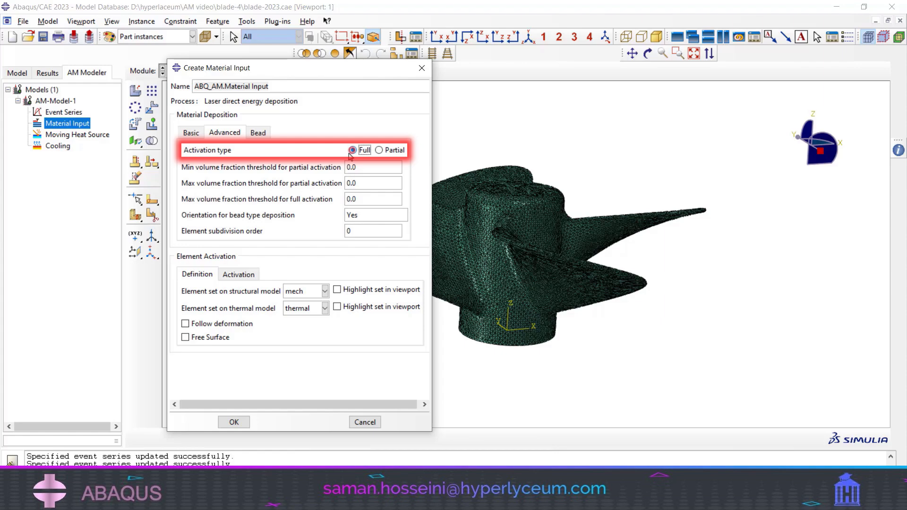
click(259, 132)
click(263, 151)
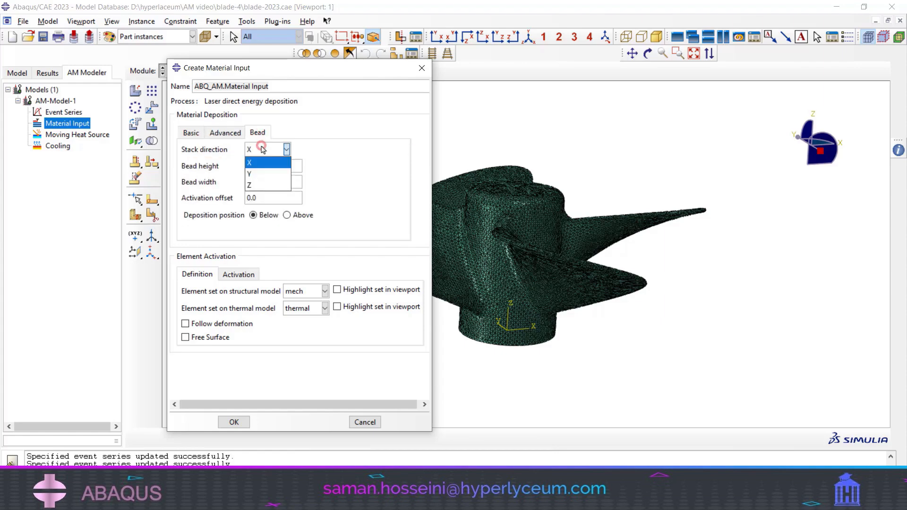
click(251, 186)
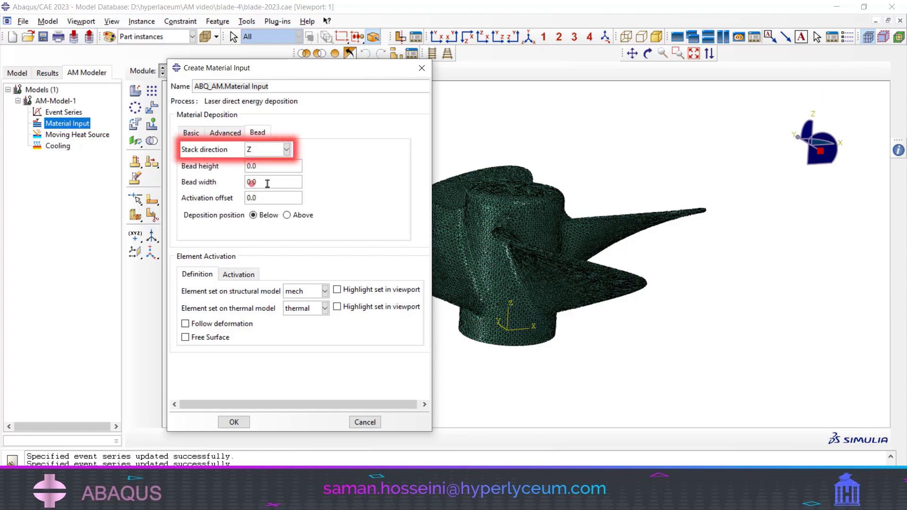
- Set the bead height to 0.35, bead width to 1 and activation offset to 1, and create the material input
scroll(551, 264, up, 4)
scroll(551, 320, down, 5)
scroll(527, 325, down, 5)
ctrl+alt+drag(556, 260, 568, 220)
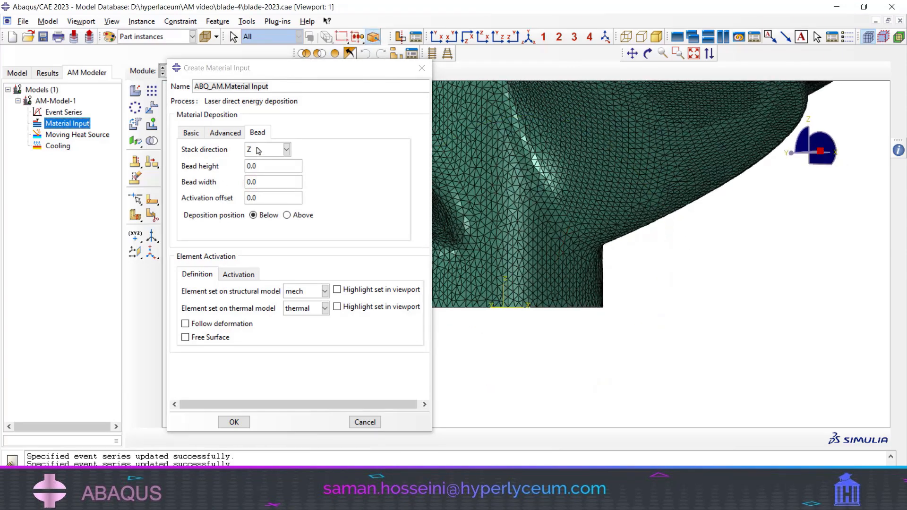
drag(270, 166, 187, 168)
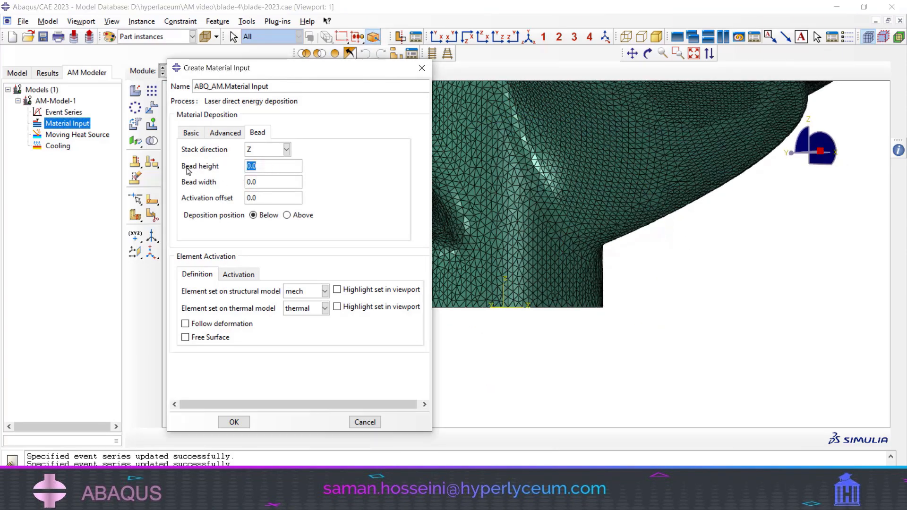
click(262, 166)
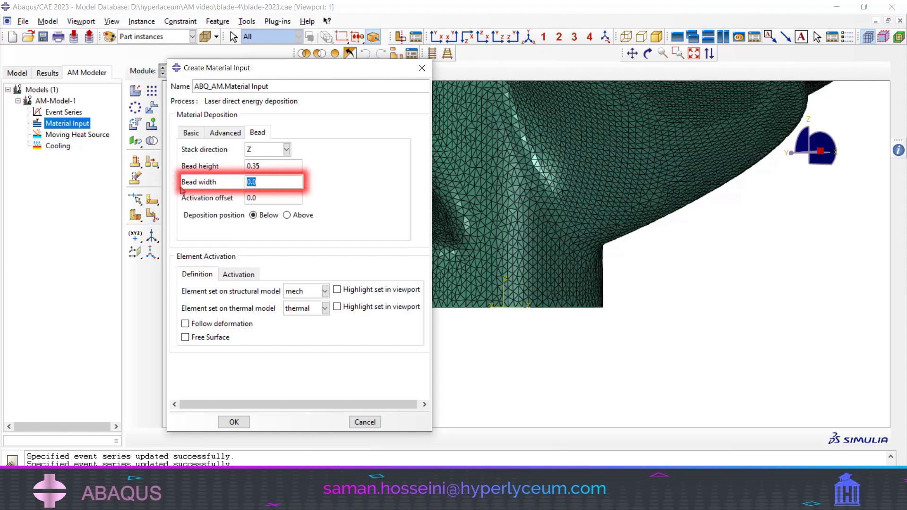
text(1)
drag(266, 201, 161, 197)
text(1)
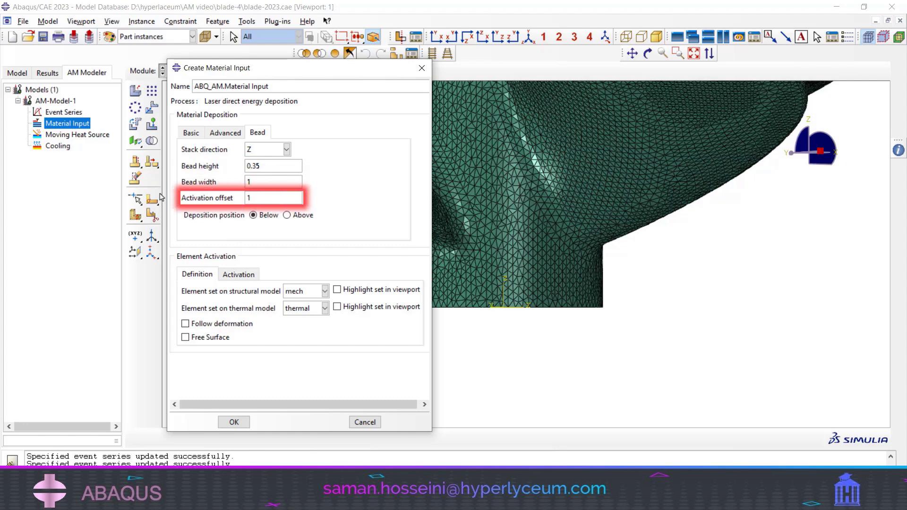
click(245, 274)
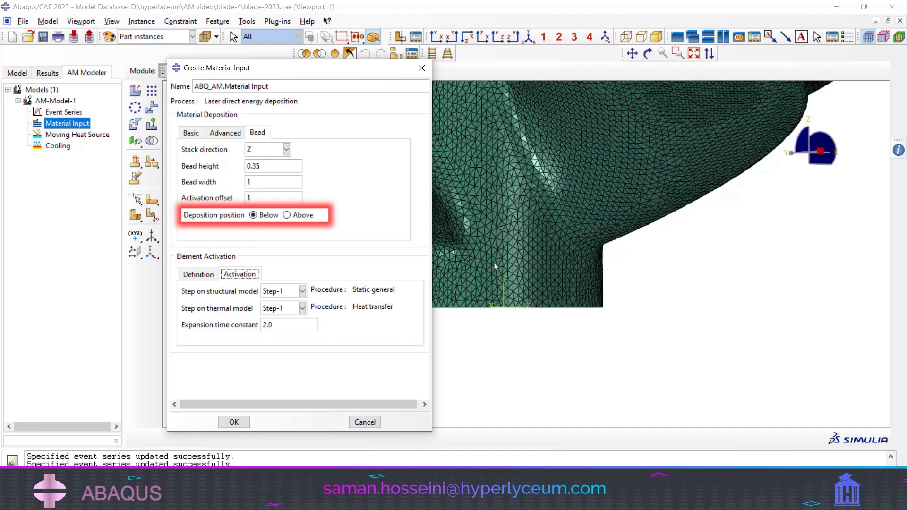
click(234, 422)
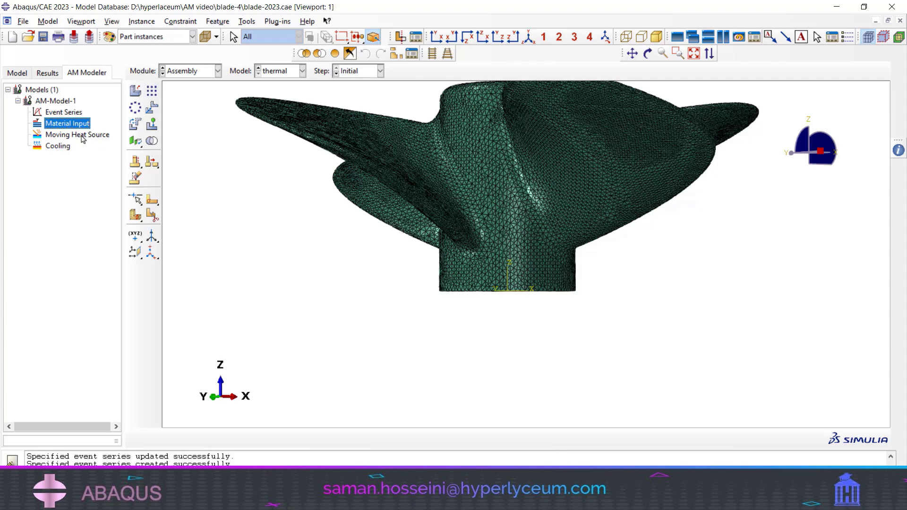
- Start a moving heat source for the AM model using Event series-1 and the Goldak energy distribution
click(82, 135)
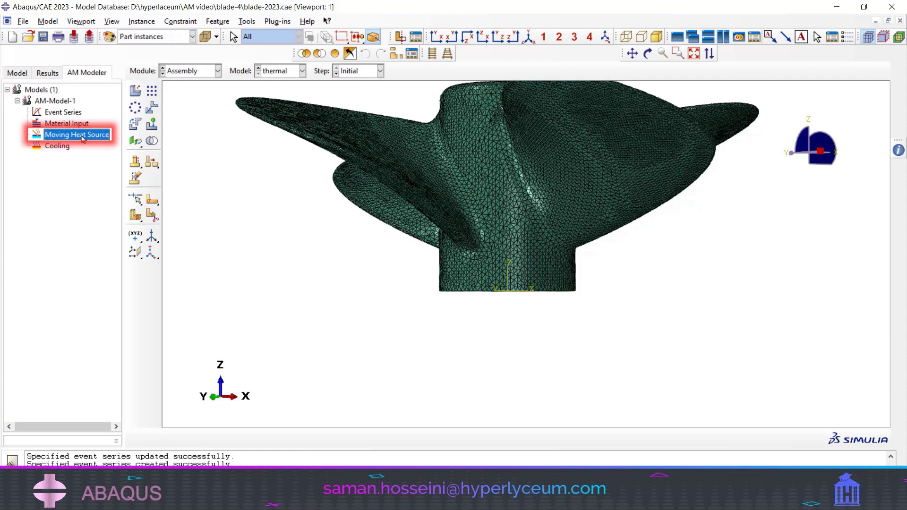
double_click(82, 136)
click(165, 139)
click(165, 140)
click(164, 139)
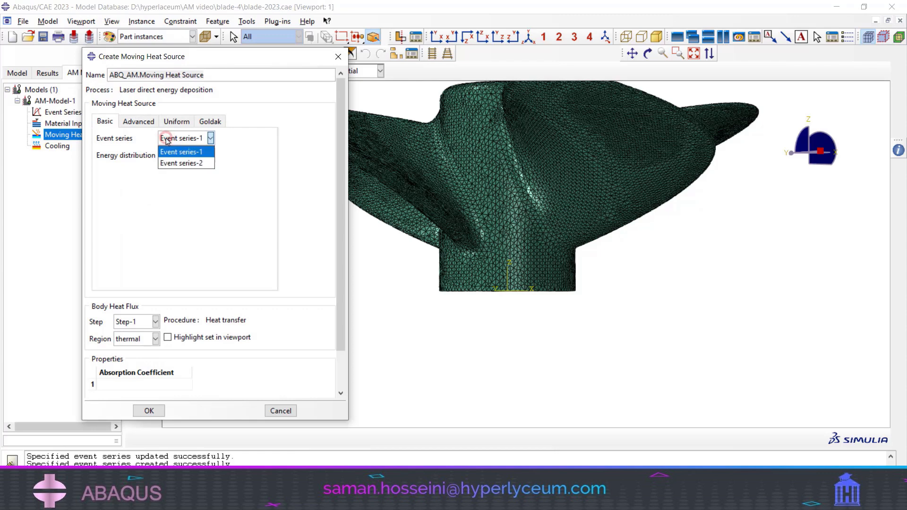
click(164, 138)
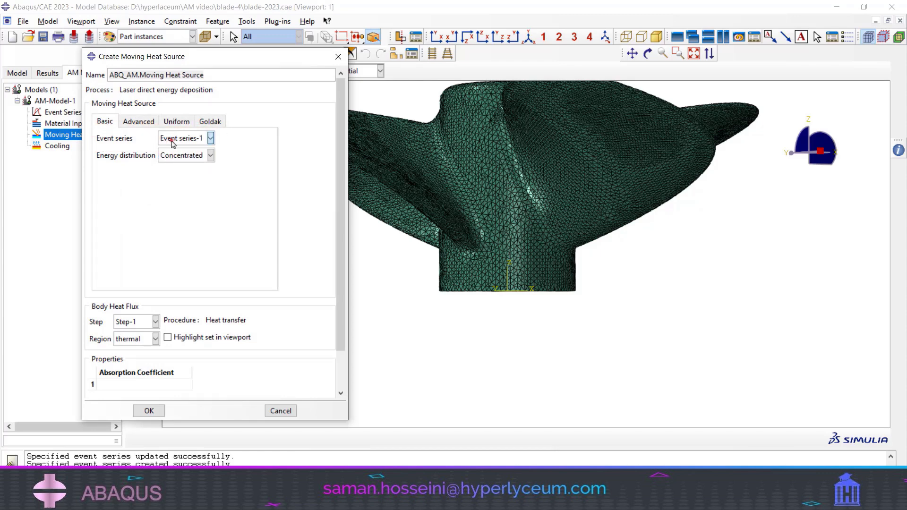
click(176, 156)
click(170, 190)
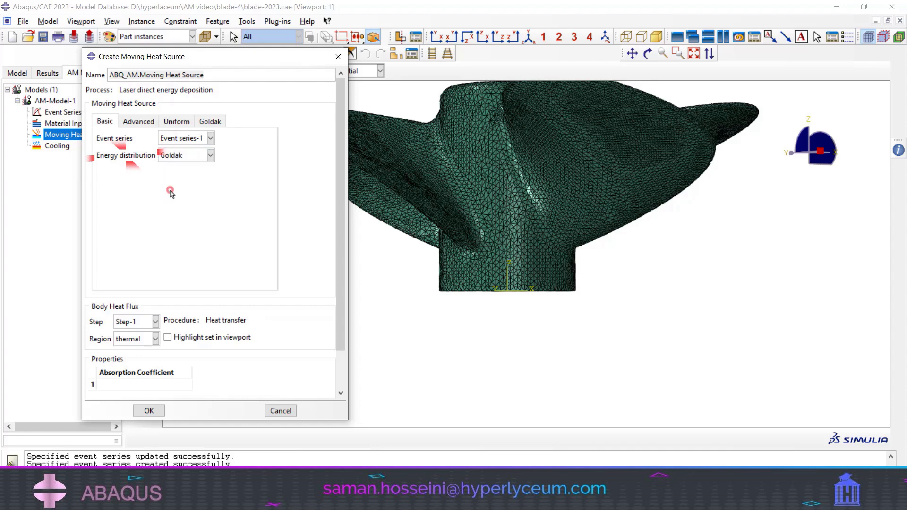
click(188, 157)
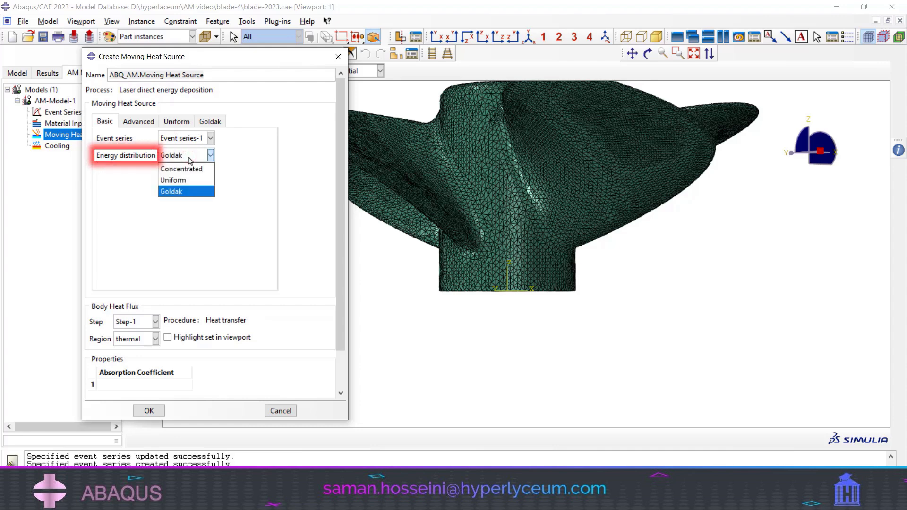
click(189, 192)
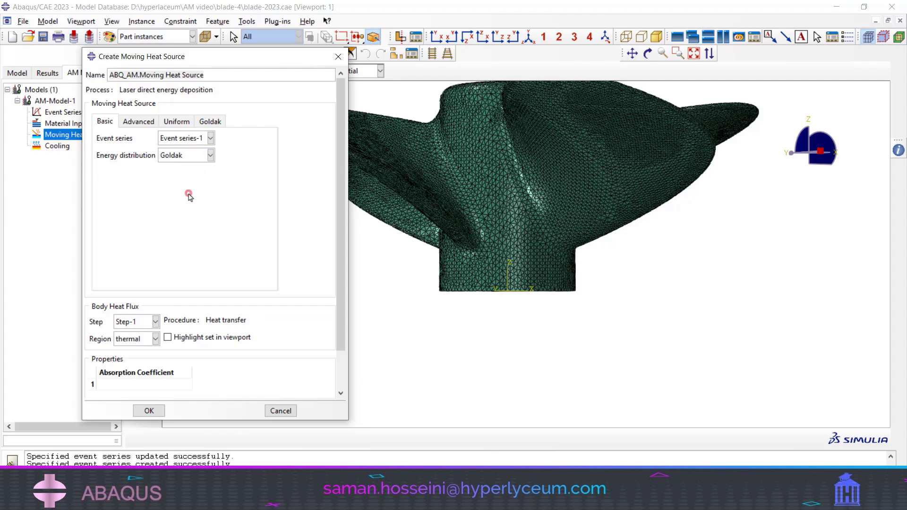
- Set the Goldak parameters to a 3, b 2.5, cf 5, cr 6, ff 0.6, fr 1.4 and box size factor 1
click(213, 124)
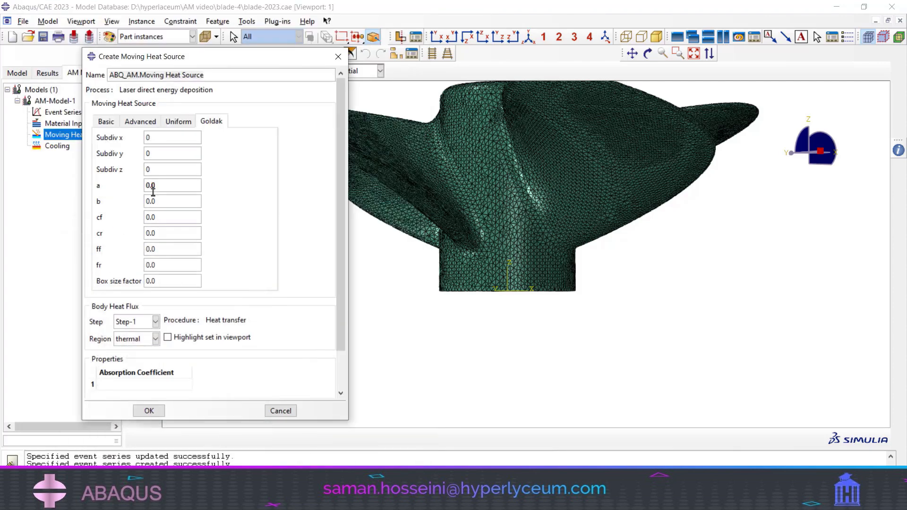
double_click(159, 187)
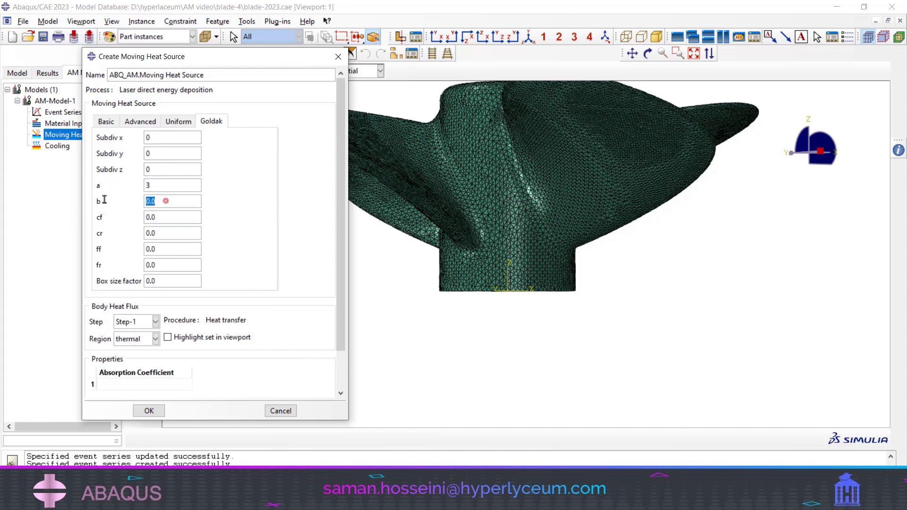
double_click(162, 218)
text(5)
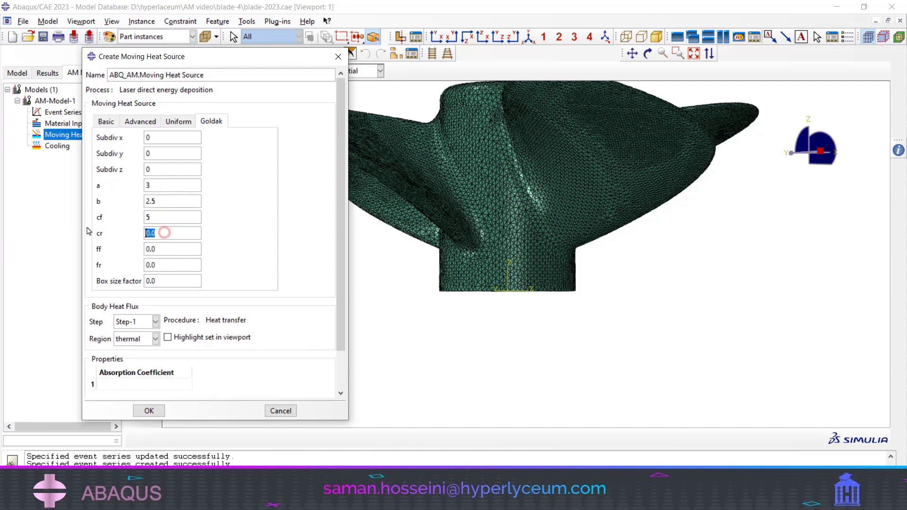
double_click(160, 233)
text(6)
double_click(161, 281)
text(1)
click(152, 386)
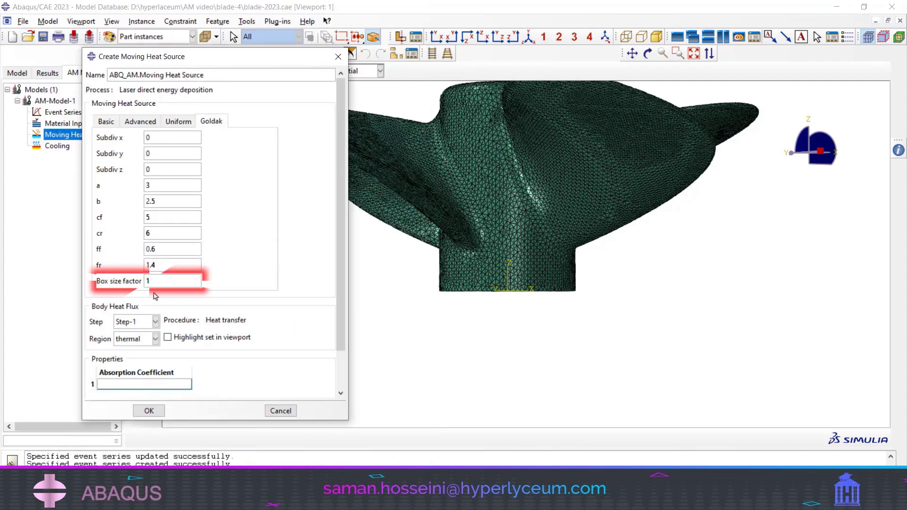
drag(160, 280, 121, 277)
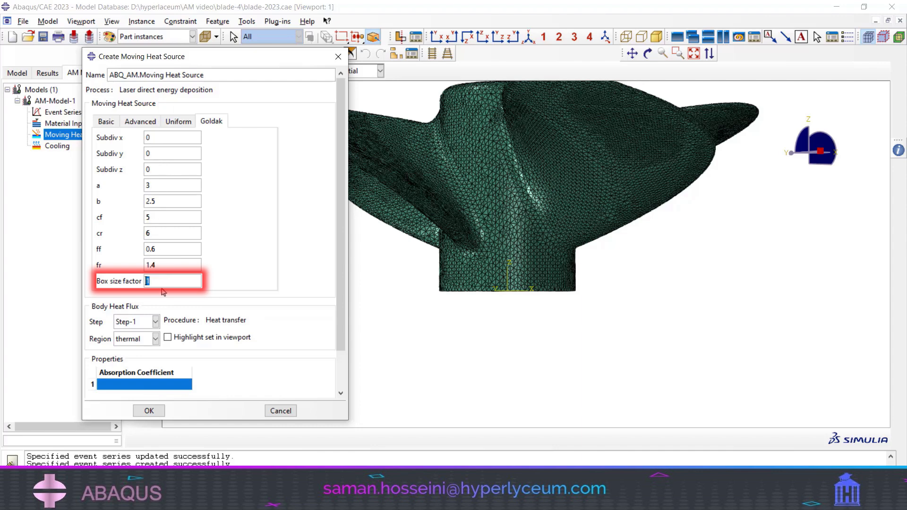
- Set the absorption coefficient to 0.7 and create the moving heat source
click(147, 383)
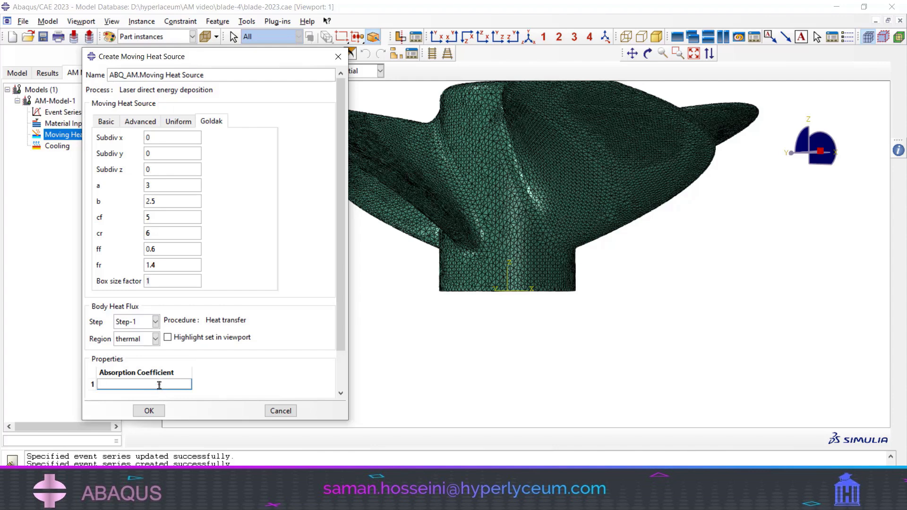
text(0.7)
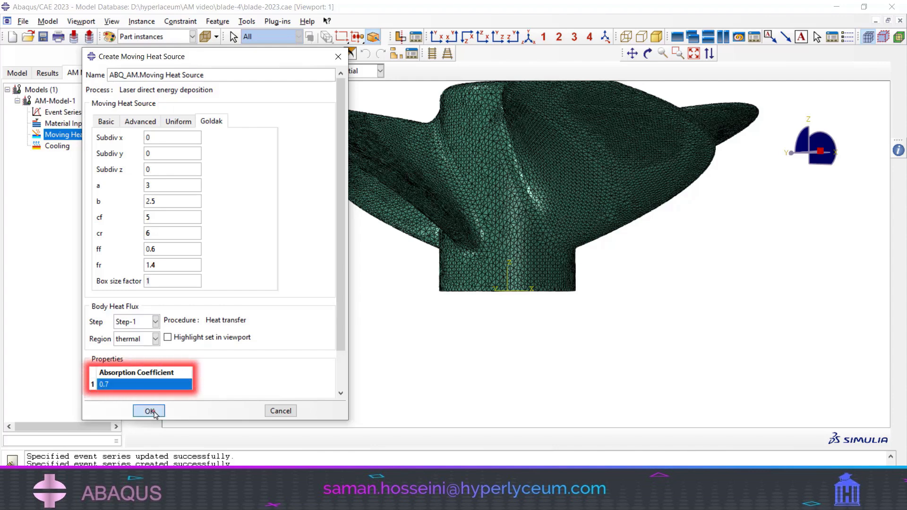
click(149, 411)
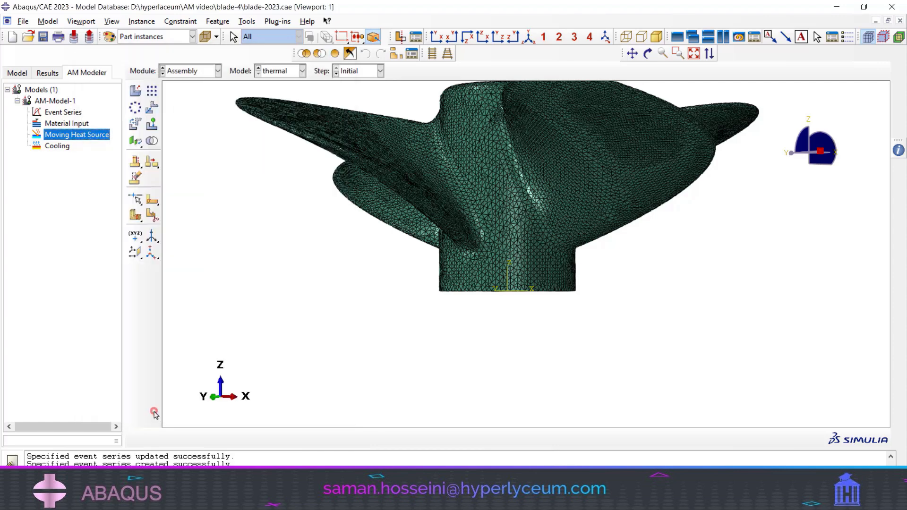
- Start the AM model's cooling interactions in the Interaction module, with a convection film coefficient of 0.025 and a sink temperature of 25
double_click(53, 146)
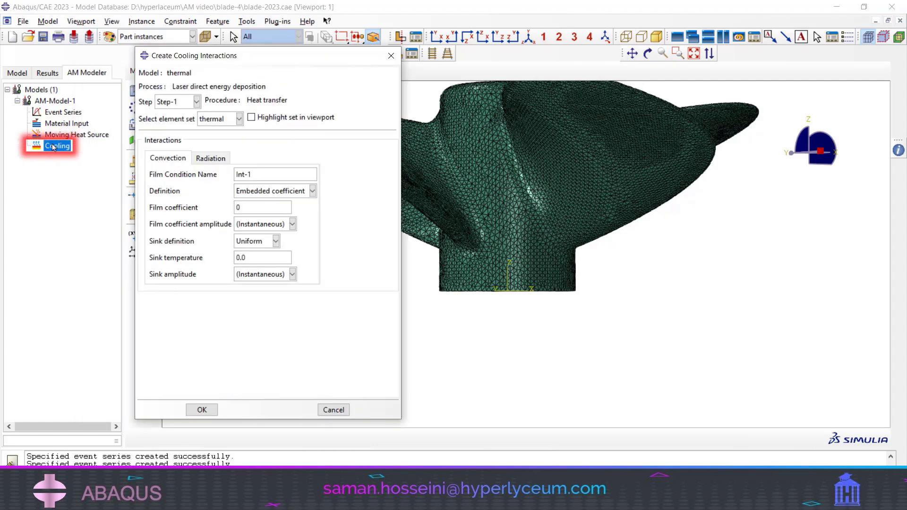
drag(273, 58, 449, 92)
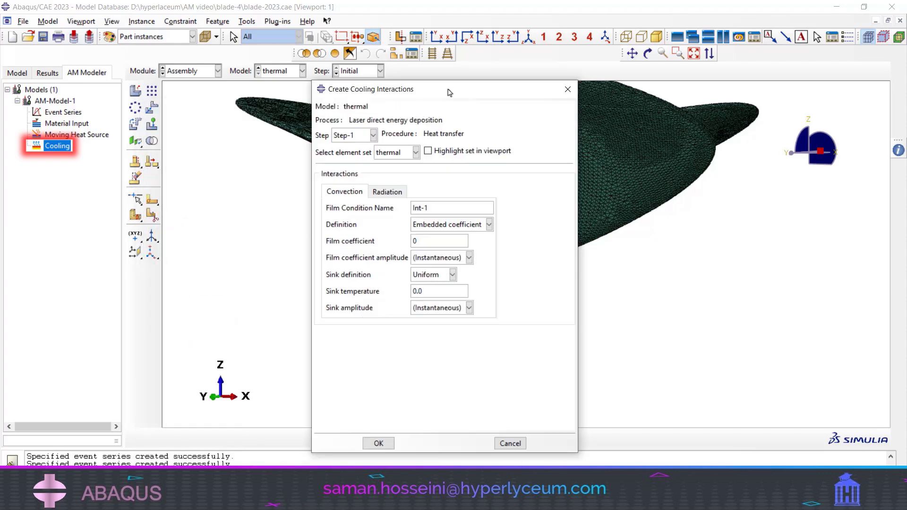
click(188, 72)
click(188, 129)
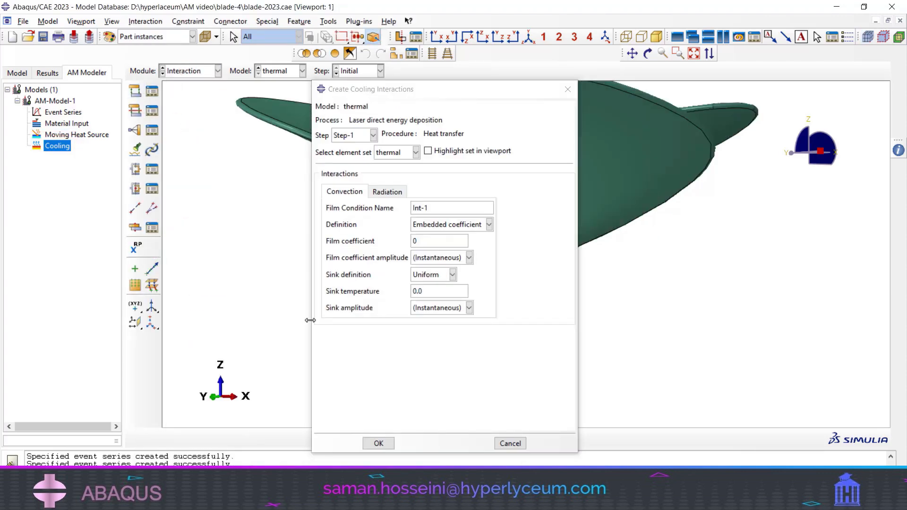
double_click(422, 242)
text(0.025)
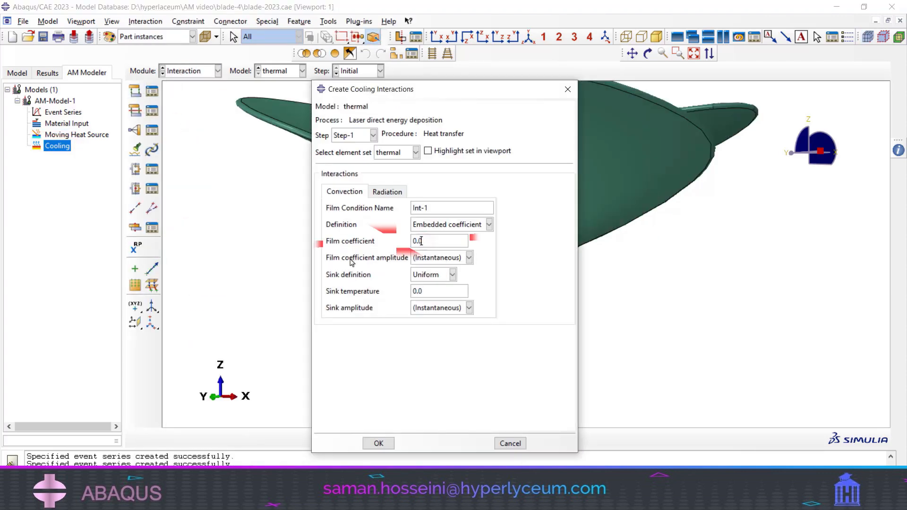
double_click(439, 291)
text(25)
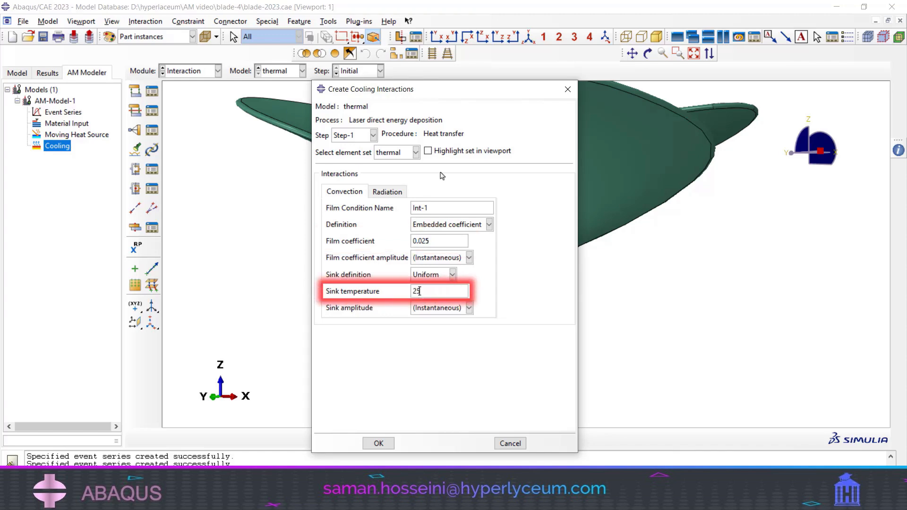
- Set the radiation emissivity to 0.4 and ambient temperature to 25, and create the cooling interactions
click(387, 192)
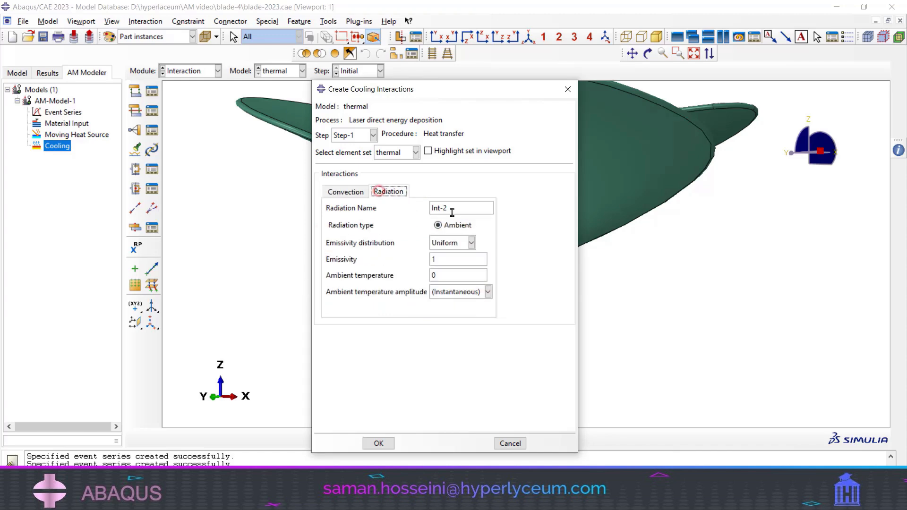
double_click(439, 260)
text(0.4)
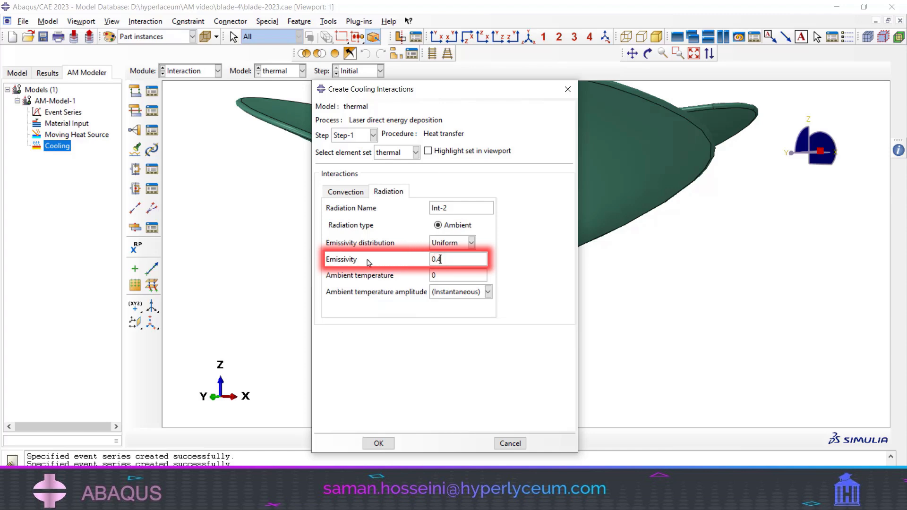
text(25)
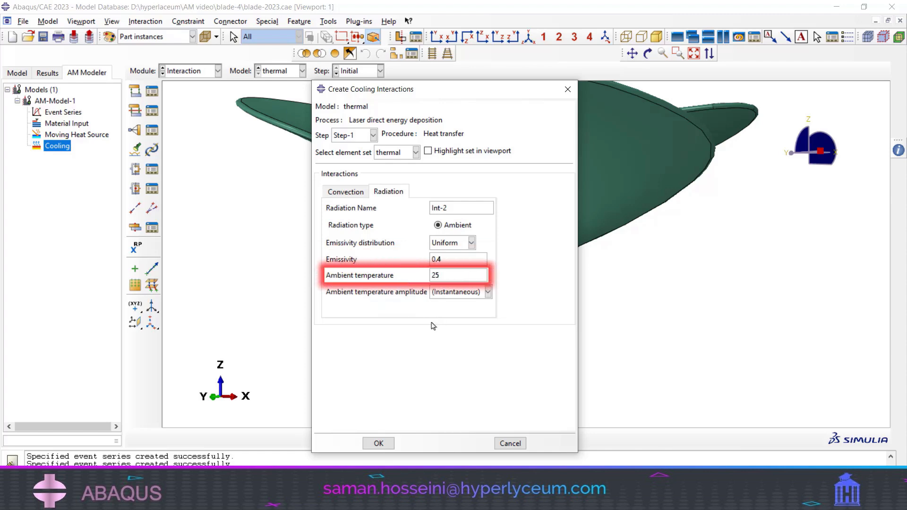
click(379, 443)
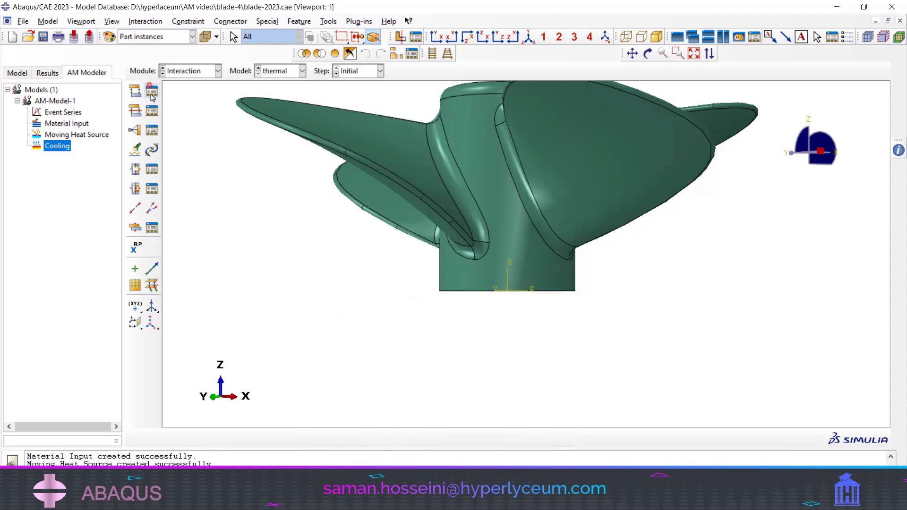
- Review the settings of the radiation and film condition interactions in Step-1 and examine the surfaces they cover on the propeller
drag(173, 144, 278, 167)
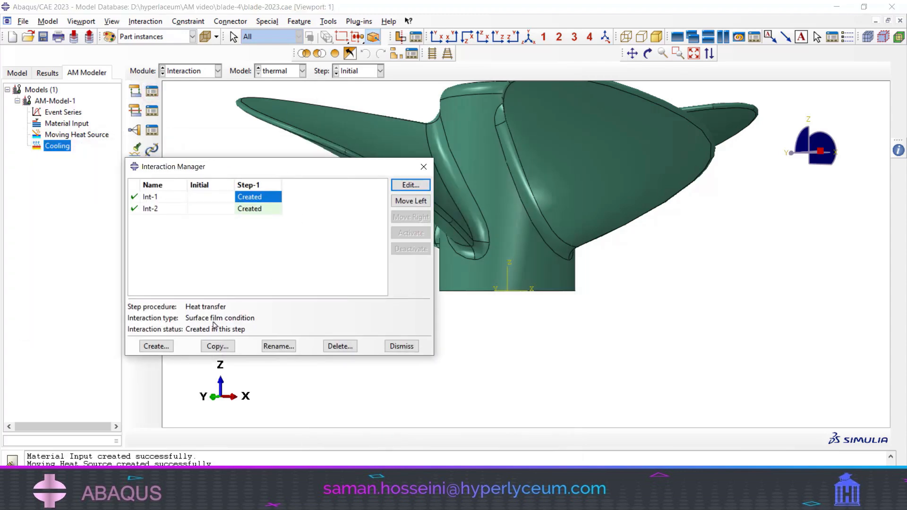
click(251, 209)
double_click(252, 208)
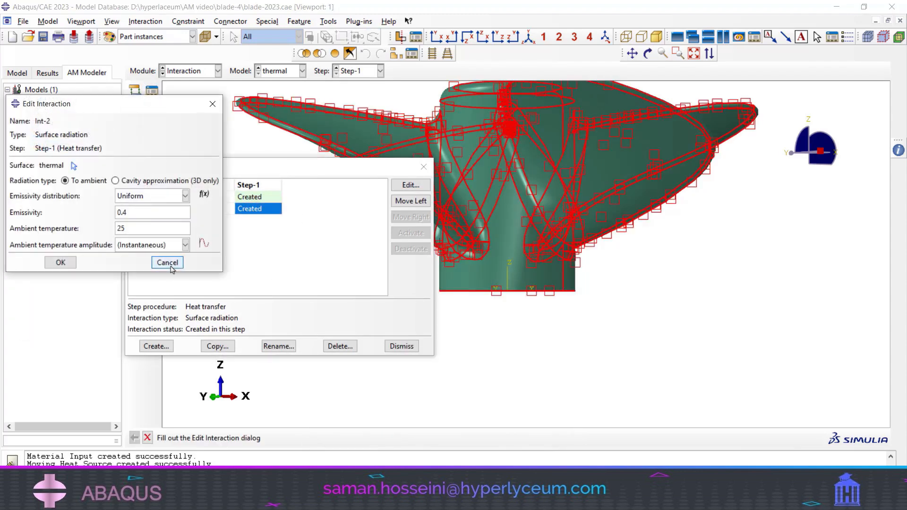
click(169, 263)
click(256, 197)
double_click(256, 197)
click(401, 307)
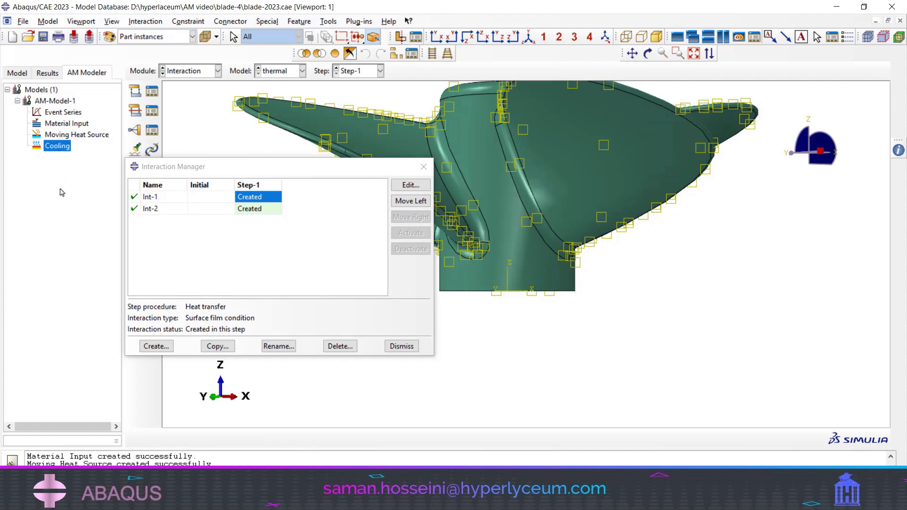
click(424, 166)
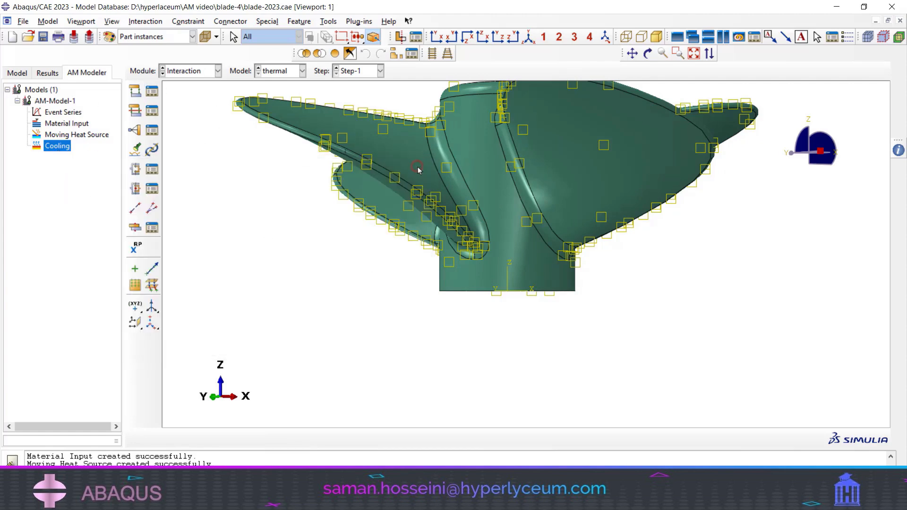
scroll(478, 183, up, 6)
ctrl+alt+drag(477, 137, 506, 173)
scroll(507, 172, down, 3)
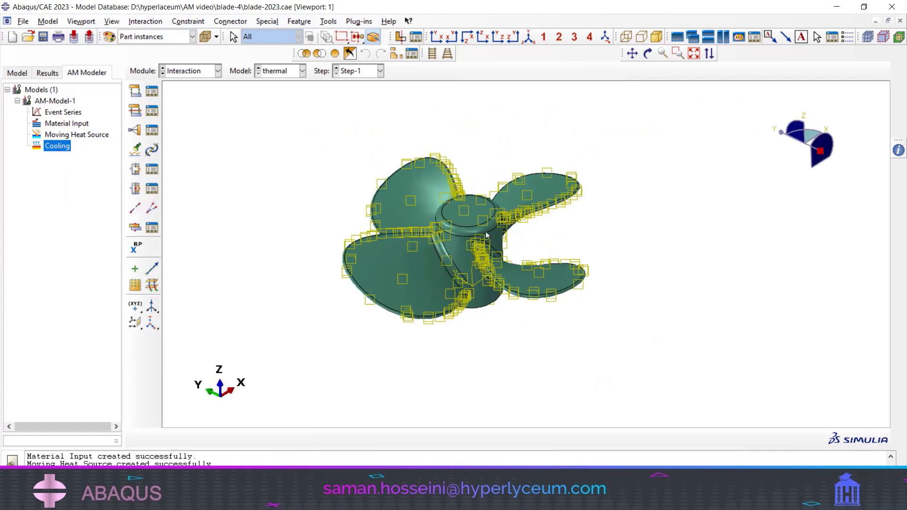
scroll(492, 236, down, 2)
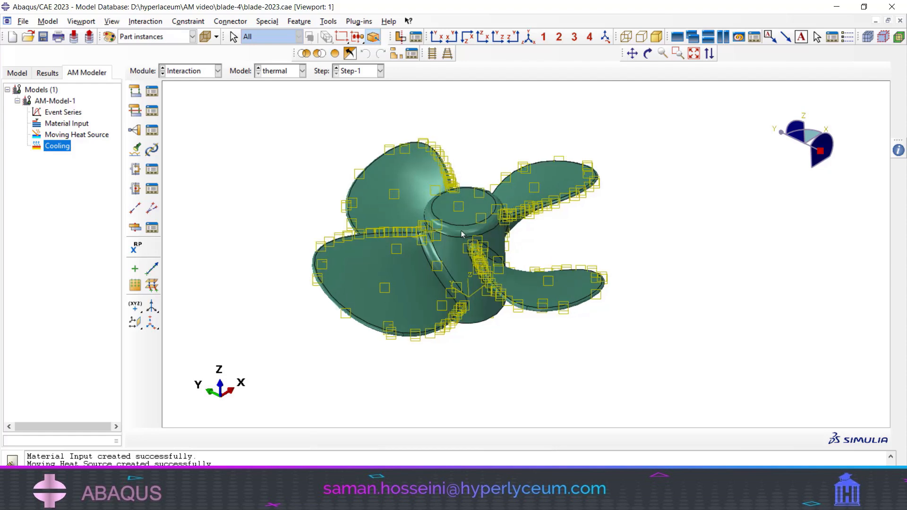
- Switch to the mech model's Load module and check the temperature predefined field's source file and step settings without changing them
click(180, 71)
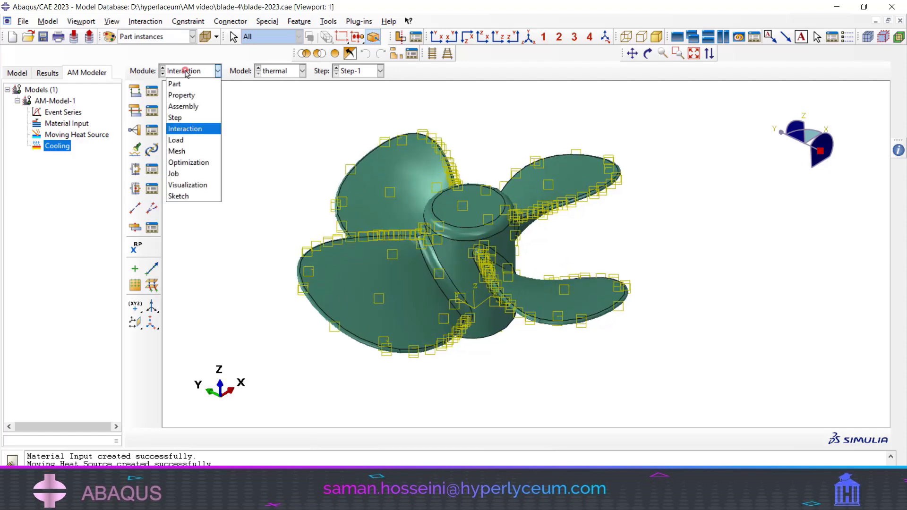
click(278, 71)
click(277, 83)
click(187, 71)
click(191, 140)
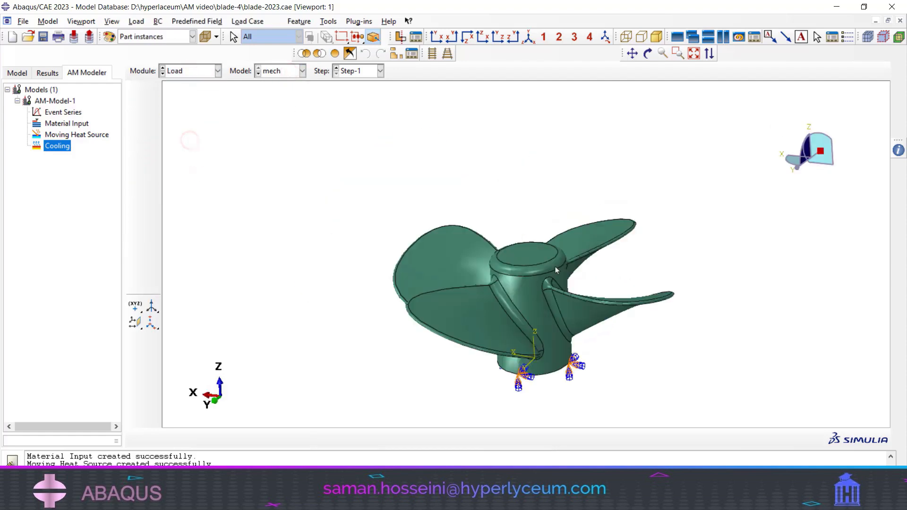
ctrl+alt+drag(555, 267, 454, 324)
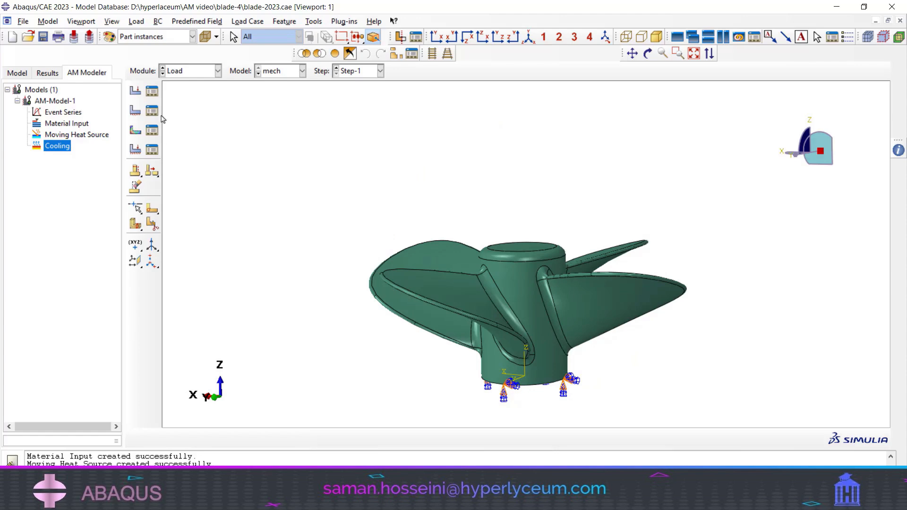
click(152, 131)
click(134, 93)
double_click(134, 94)
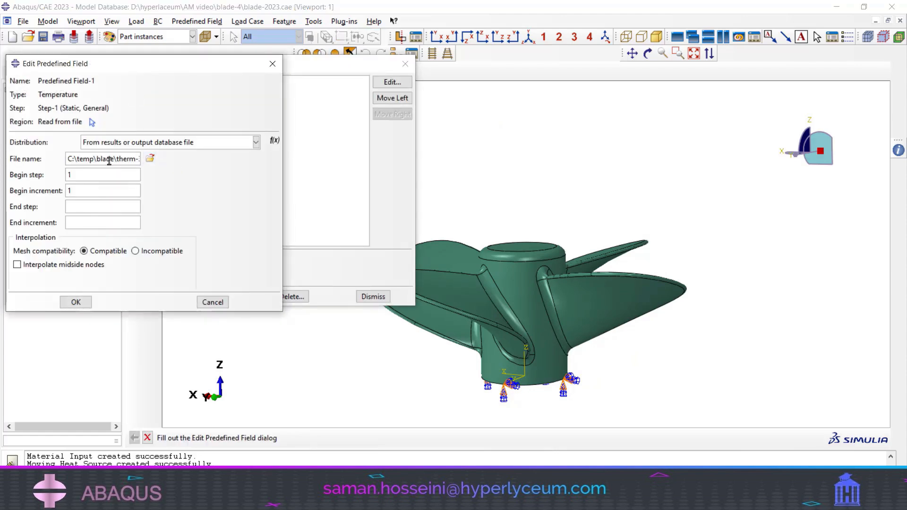
click(213, 302)
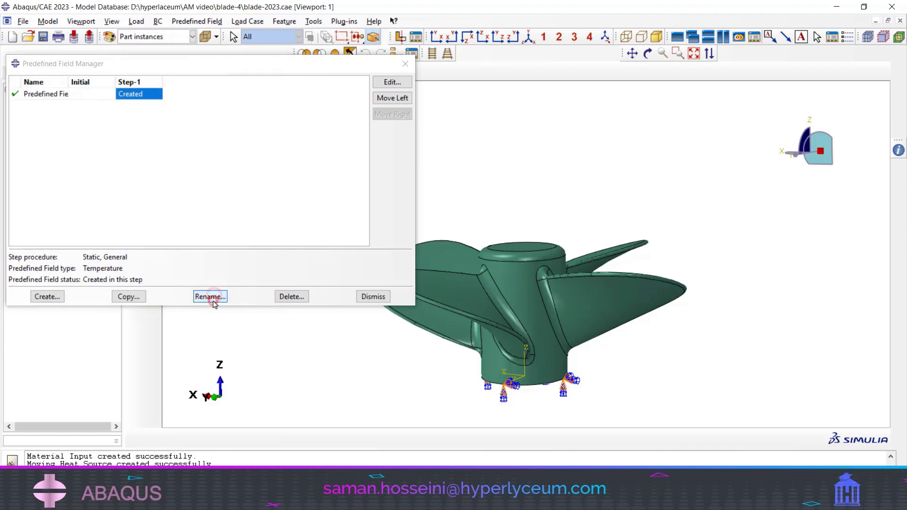
click(373, 296)
- Switch the mech model to the Job module and check the Job Manager, closing it without creating a job
click(192, 71)
click(182, 173)
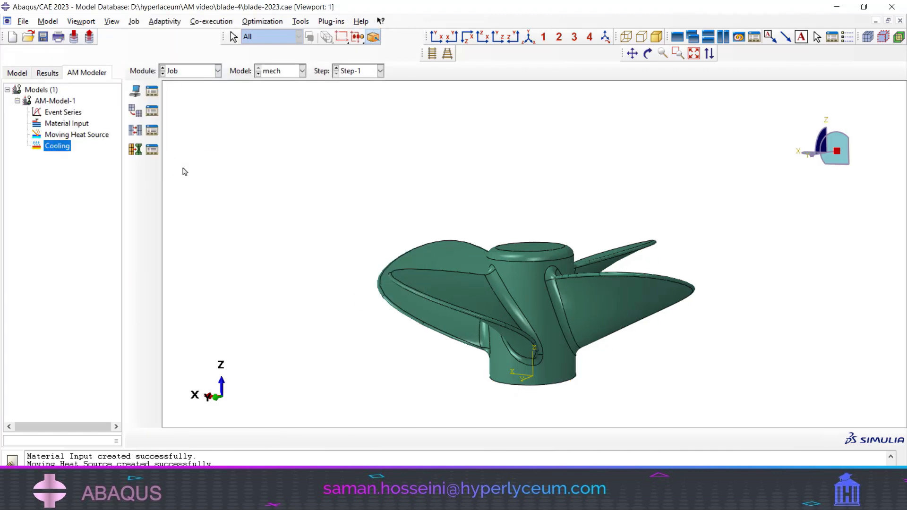
click(153, 91)
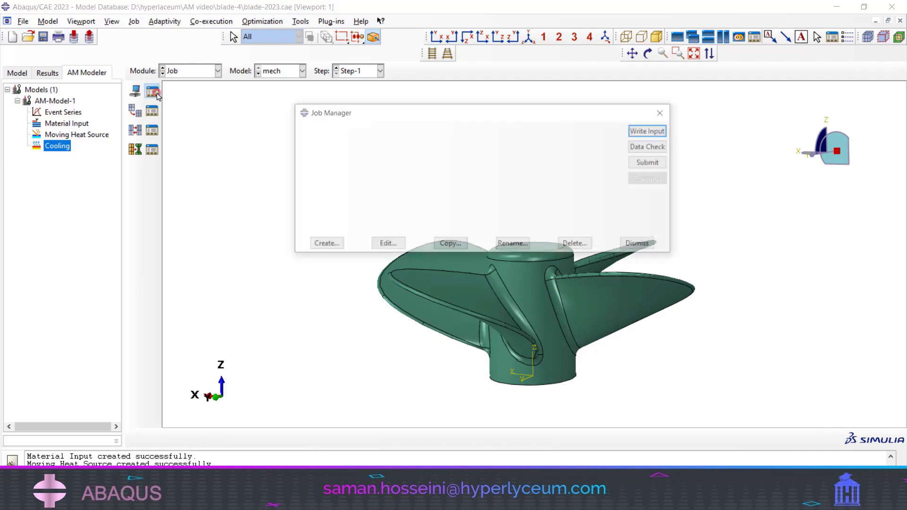
click(640, 244)
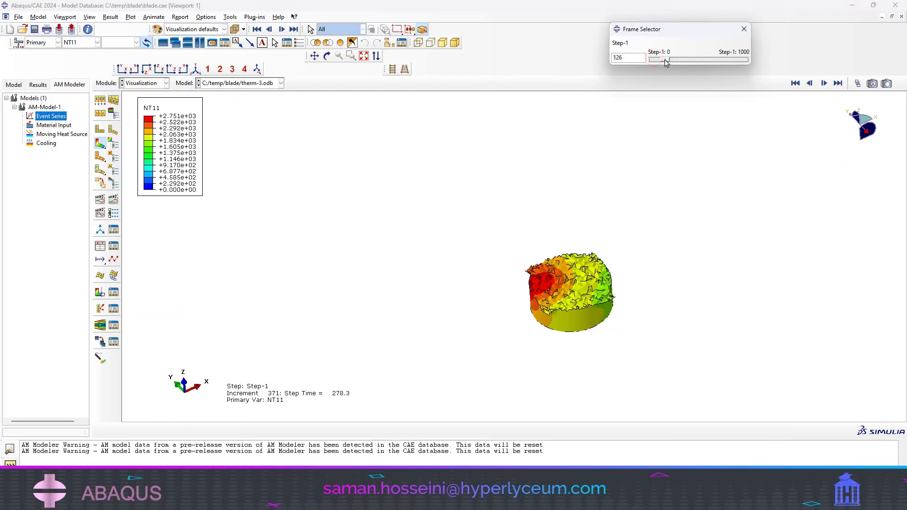
- Examine therm-3's NT11 temperature field at frame 600 and through the remaining frames, alongside the propeller's layer preview in Ultimaker Cura
drag(658, 59, 706, 60)
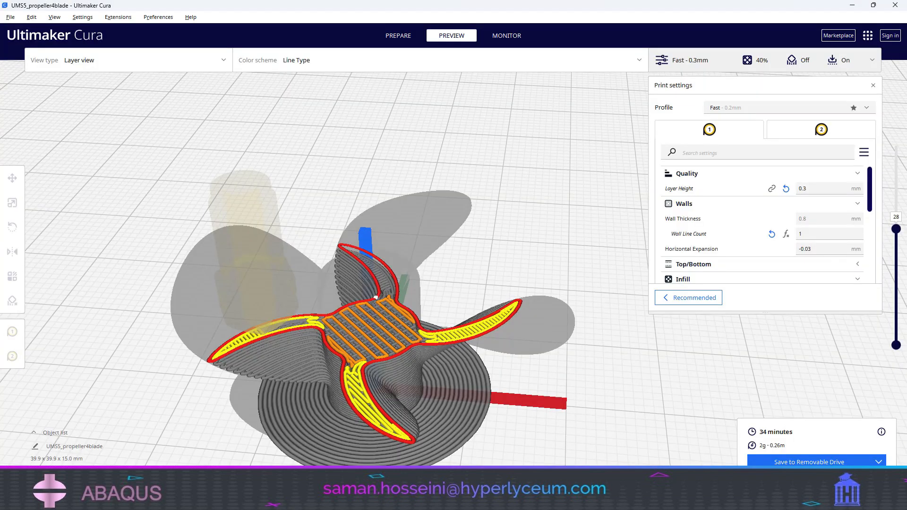
scroll(424, 364, up, 10)
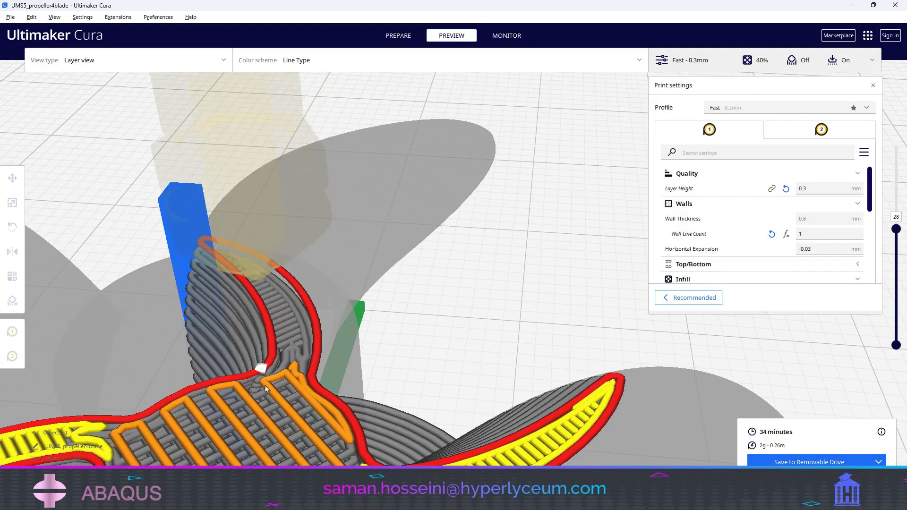
scroll(424, 364, down, 12)
scroll(423, 364, up, 6)
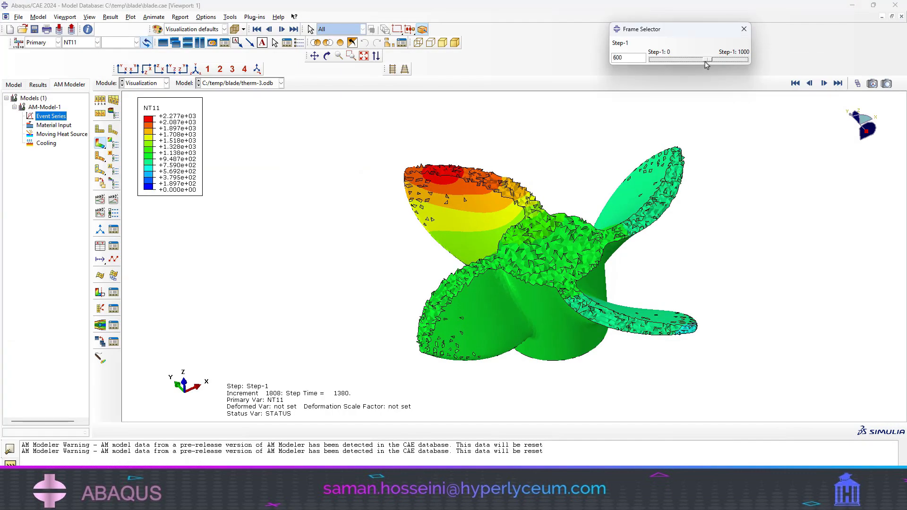
drag(706, 65, 749, 67)
scroll(330, 279, down, 5)
ctrl+alt+drag(330, 286, 363, 222)
scroll(331, 265, up, 5)
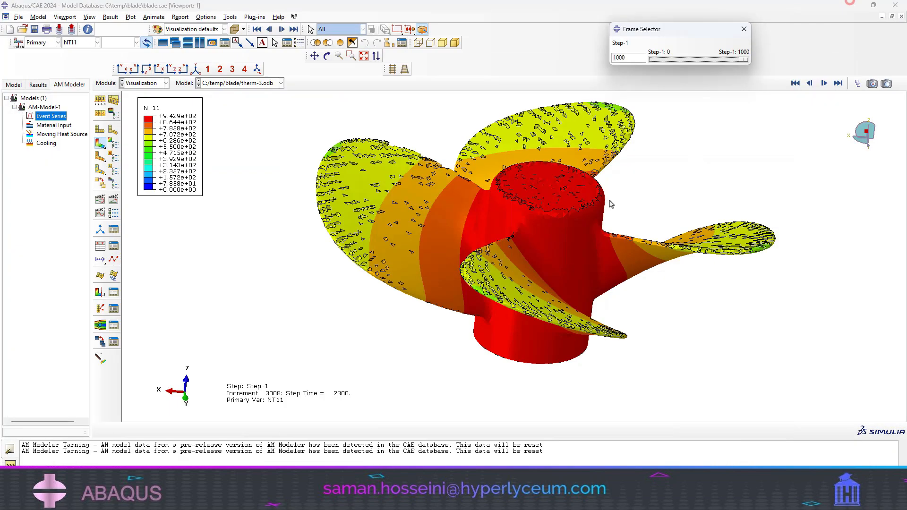
ctrl+alt+drag(496, 264, 568, 307)
scroll(515, 285, up, 4)
scroll(541, 233, down, 3)
- Open the mech-2 job's results from the Job module, plot the von Mises stress contours and step through the frames
click(139, 81)
click(136, 165)
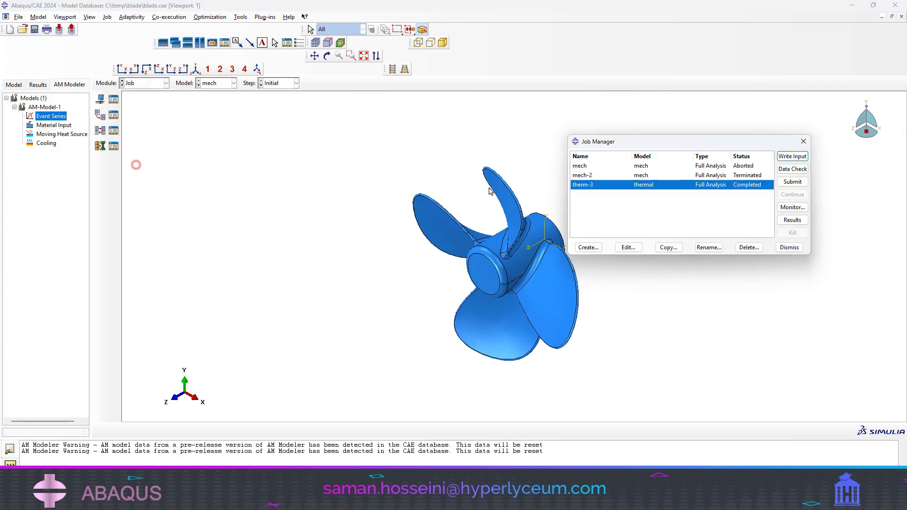
click(582, 175)
click(792, 219)
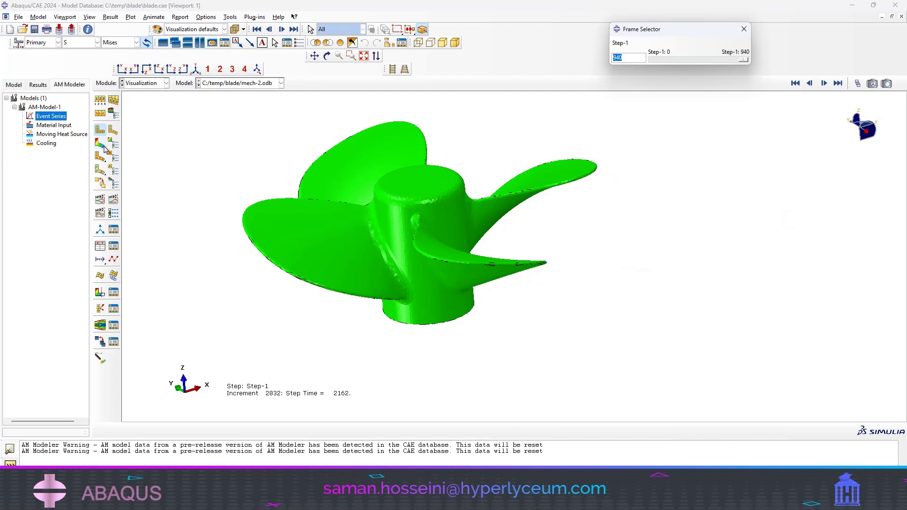
click(100, 142)
drag(743, 59, 871, 101)
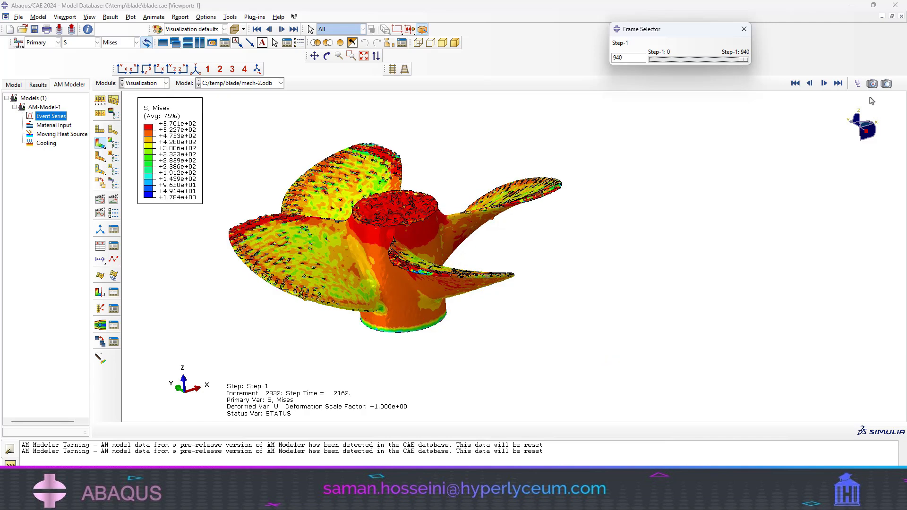
- Minimize the mech-2 results and step through blade-therm.odb's NT11 temperature frames up to frame 1000
click(845, 4)
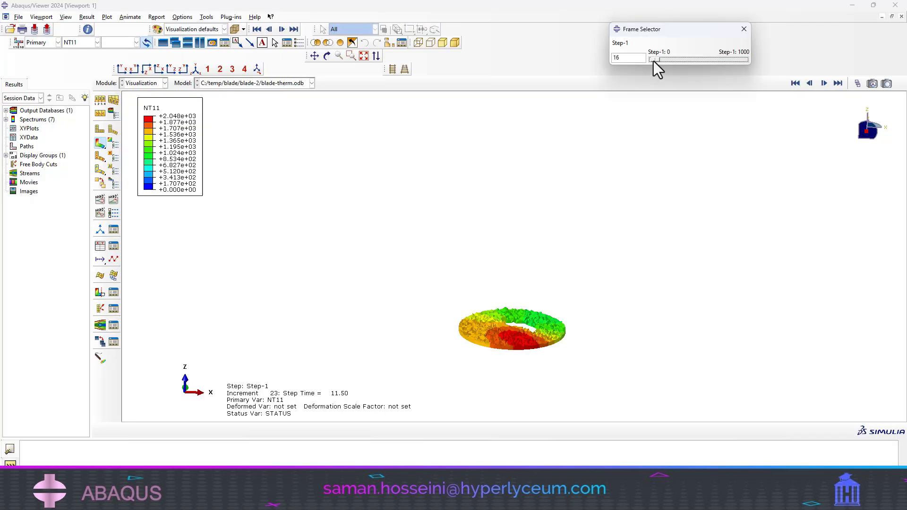
drag(654, 61, 734, 66)
drag(736, 65, 743, 64)
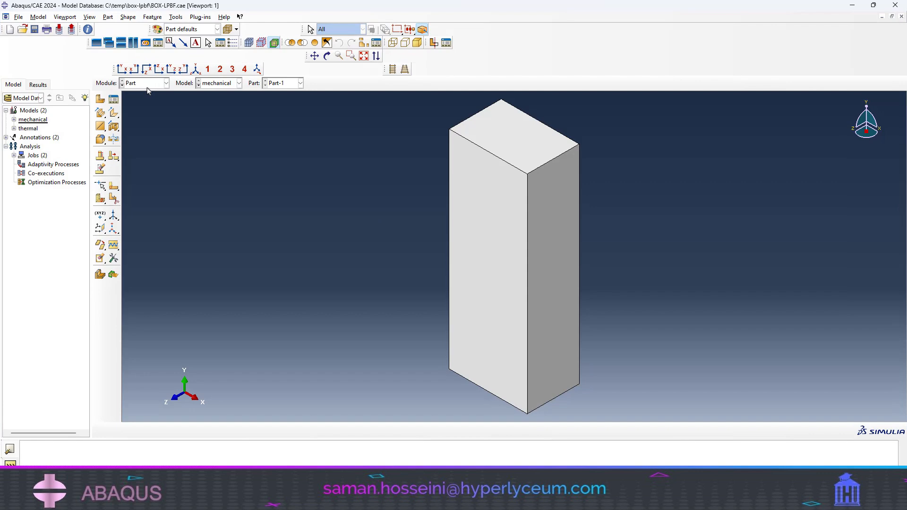
- Switch the BOX-LPBF model database to the Job module and show its jobs in the Job Manager
click(144, 83)
click(137, 166)
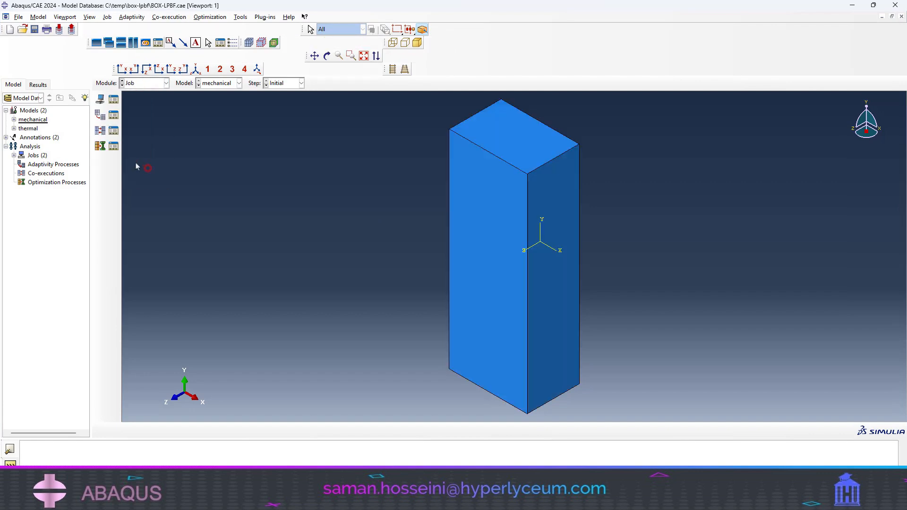
click(113, 99)
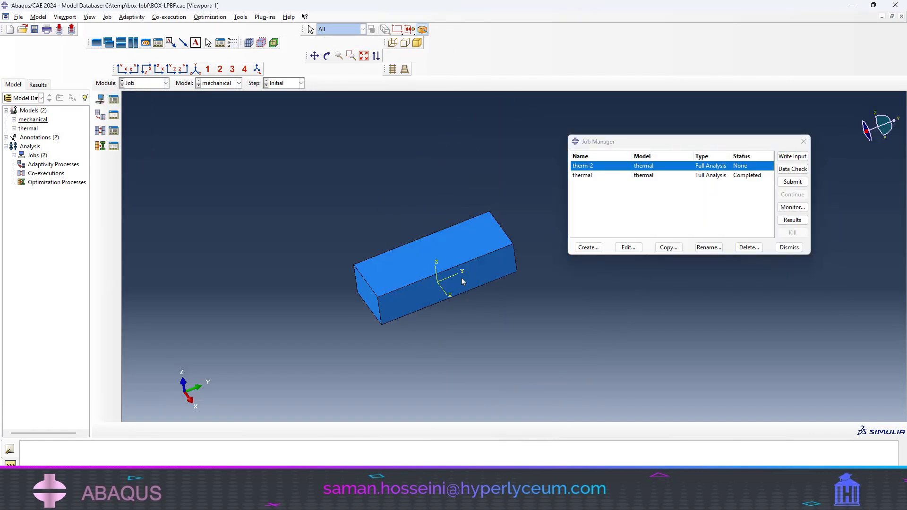
scroll(462, 281, down, 3)
- Start the AM Modeler plug-in for BOX-LPBF and expand its models to show AM-Model-1
right_click(25, 129)
click(294, 158)
click(265, 18)
click(273, 47)
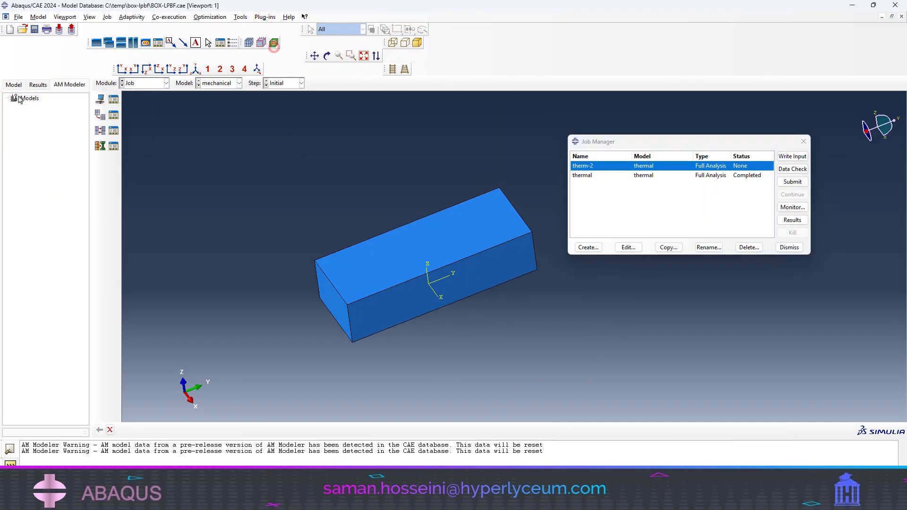
click(23, 98)
double_click(23, 99)
key(Return)
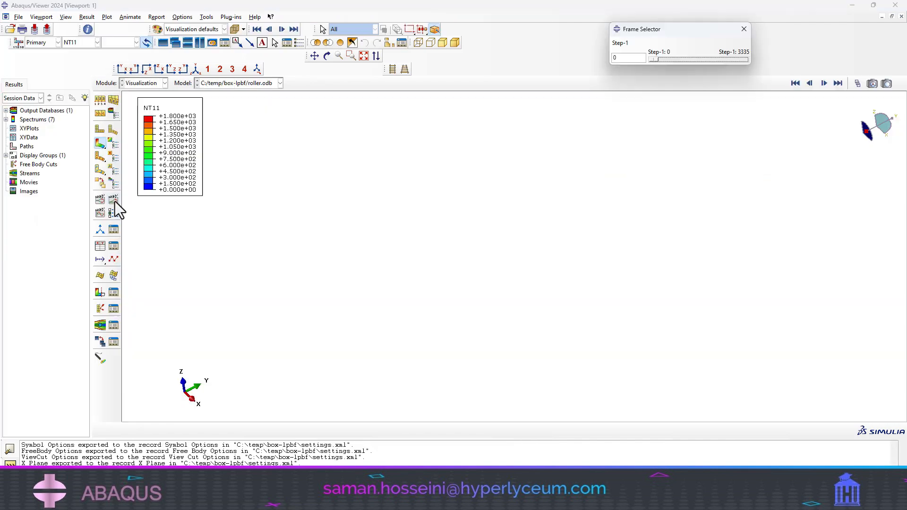
click(114, 200)
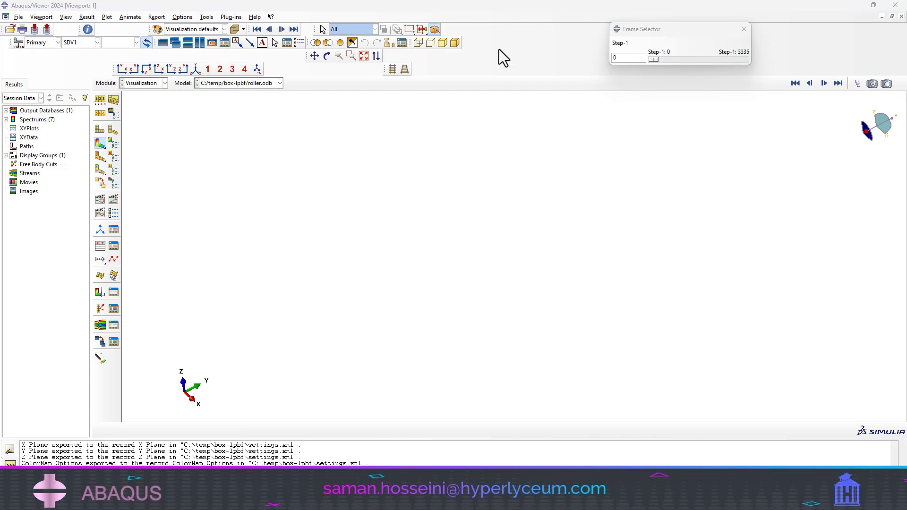
- Advance roller.odb's SDV1 contours to frame 3335 and apply SDV1 as the status variable with an element-removal maximum of 0.5
drag(652, 60, 796, 67)
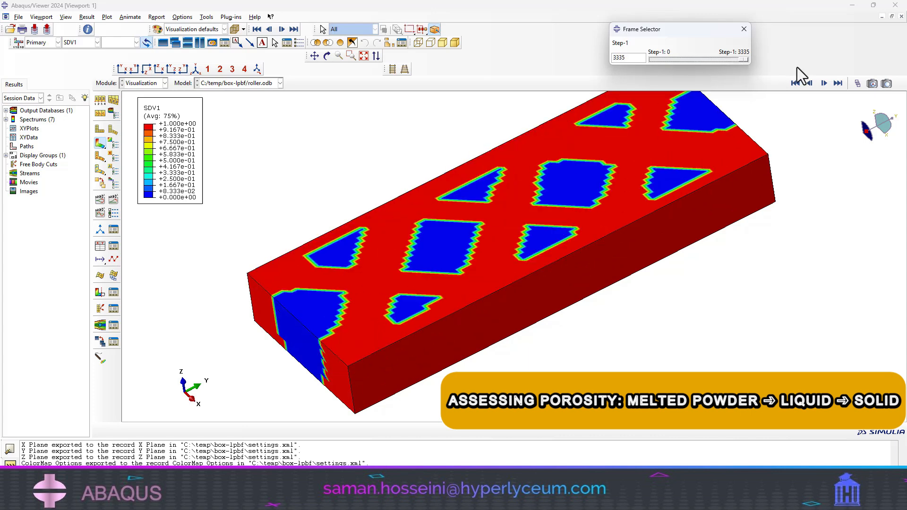
click(88, 17)
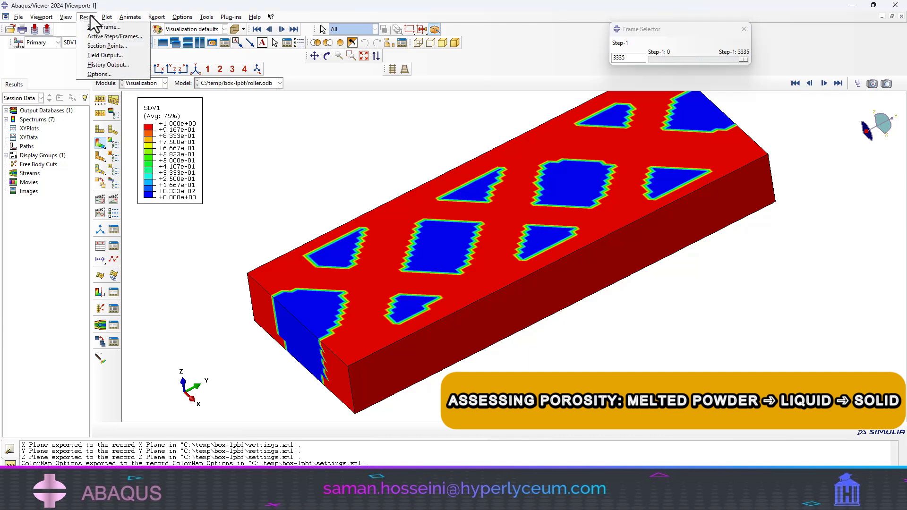
click(105, 55)
click(216, 161)
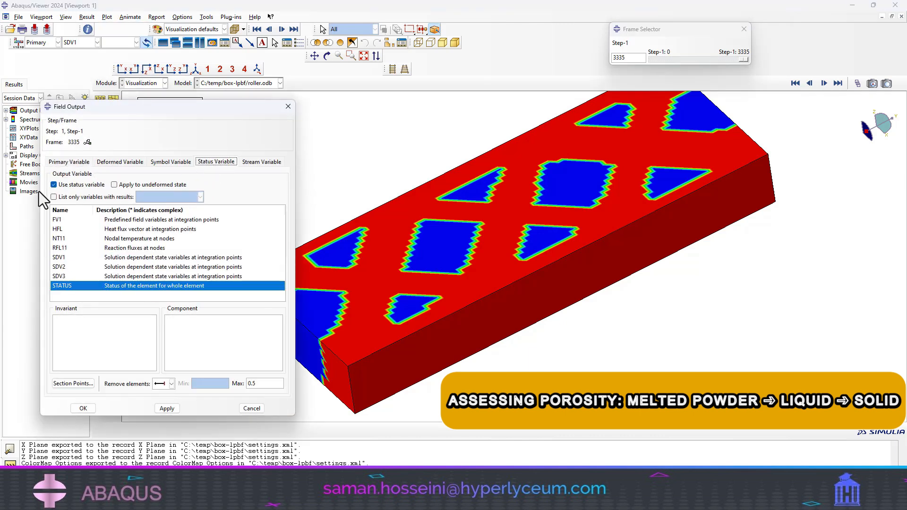
click(59, 257)
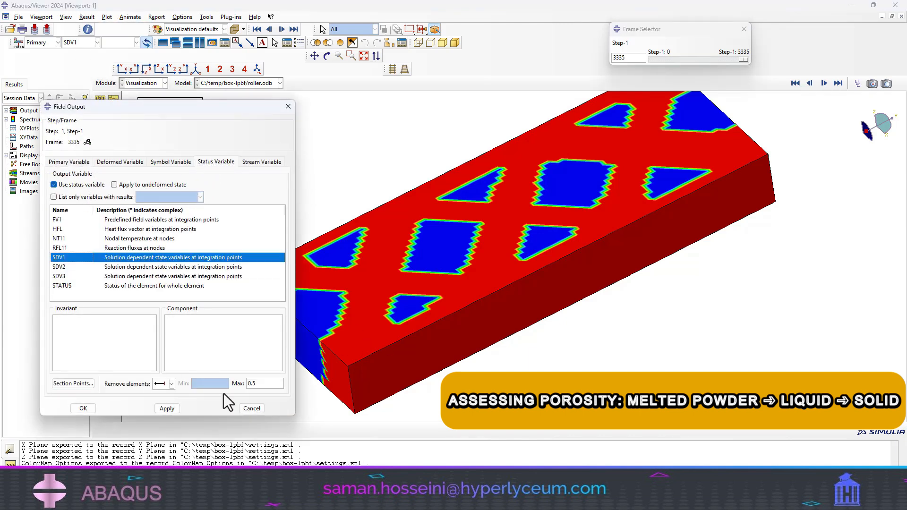
click(167, 408)
- Turn the status variable off and back on to compare the full block with its melted regions
click(54, 185)
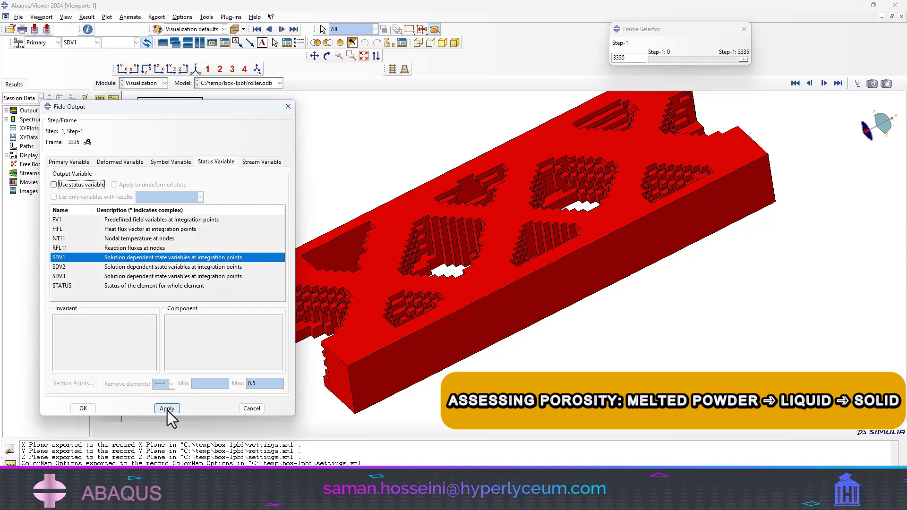
click(167, 408)
click(53, 184)
click(166, 408)
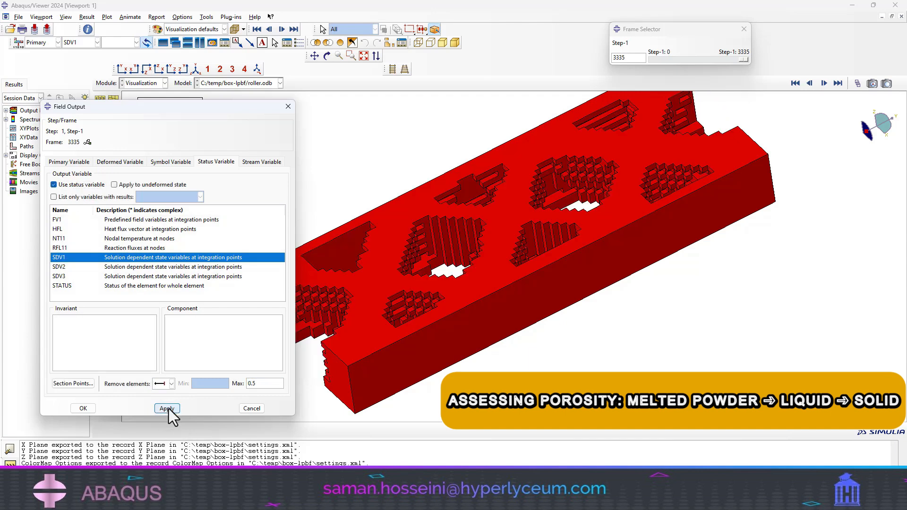
- Close the field output settings and replay the filtered SDV1 frames up to frame 3335 to assess porosity
click(252, 408)
mouse_move(743, 60)
mouse_down()
mouse_move(650, 62)
mouse_move(750, 52)
mouse_up()
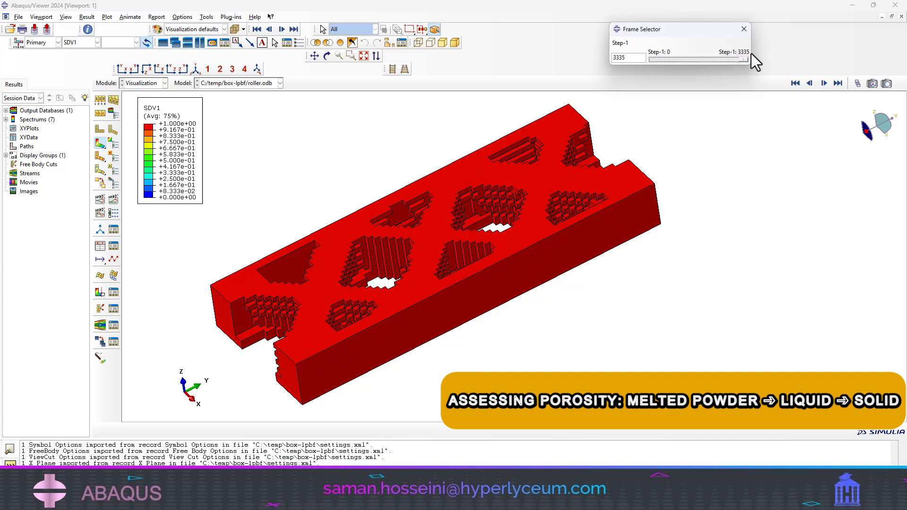